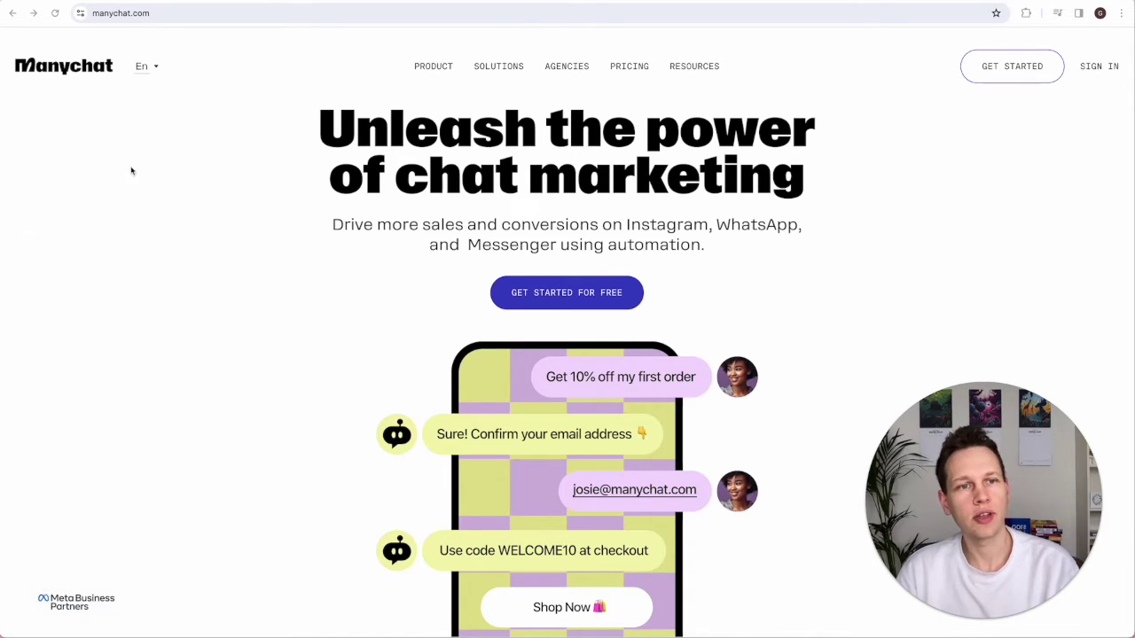
Sign up for a Manychat account with Instagram as the starting channel, continuing with Facebook.
left_click(997, 69)
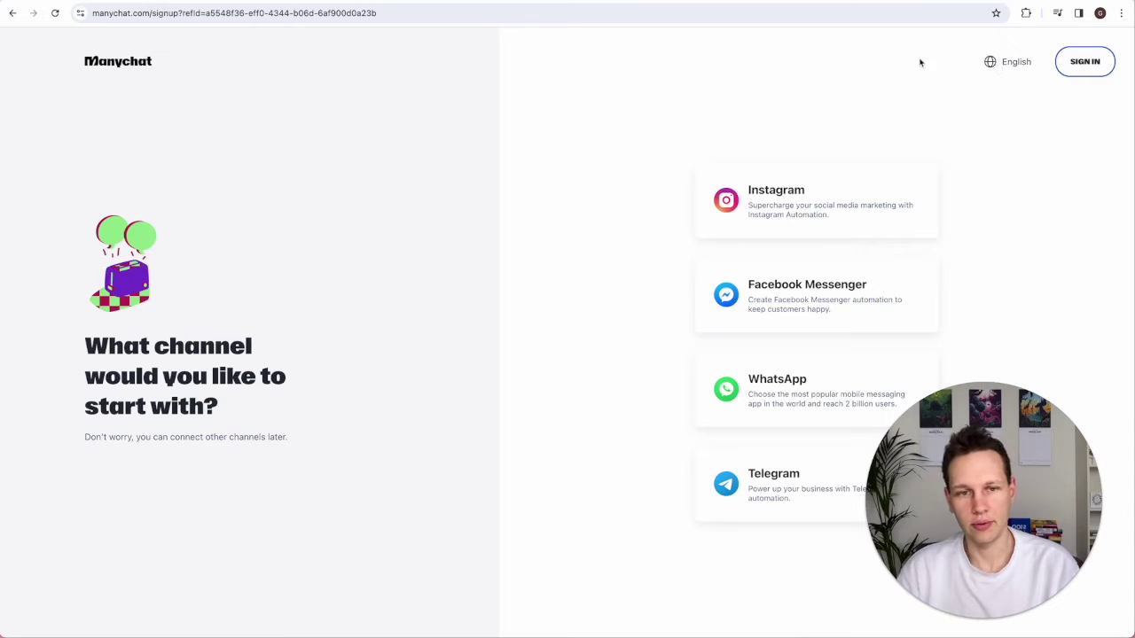
left_click(794, 211)
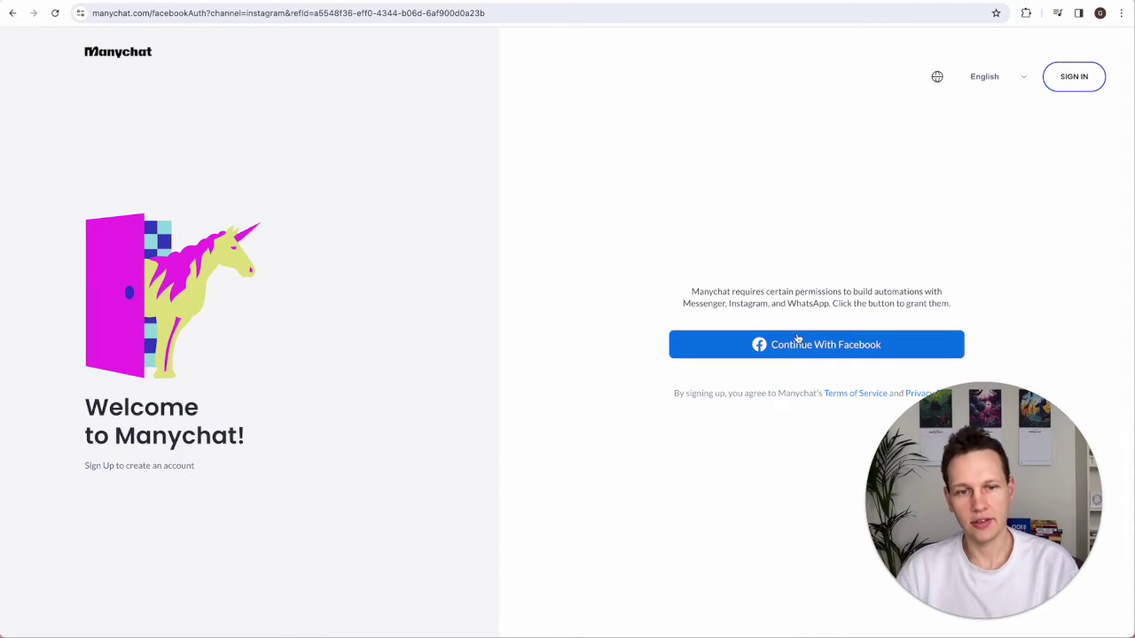
left_click(801, 346)
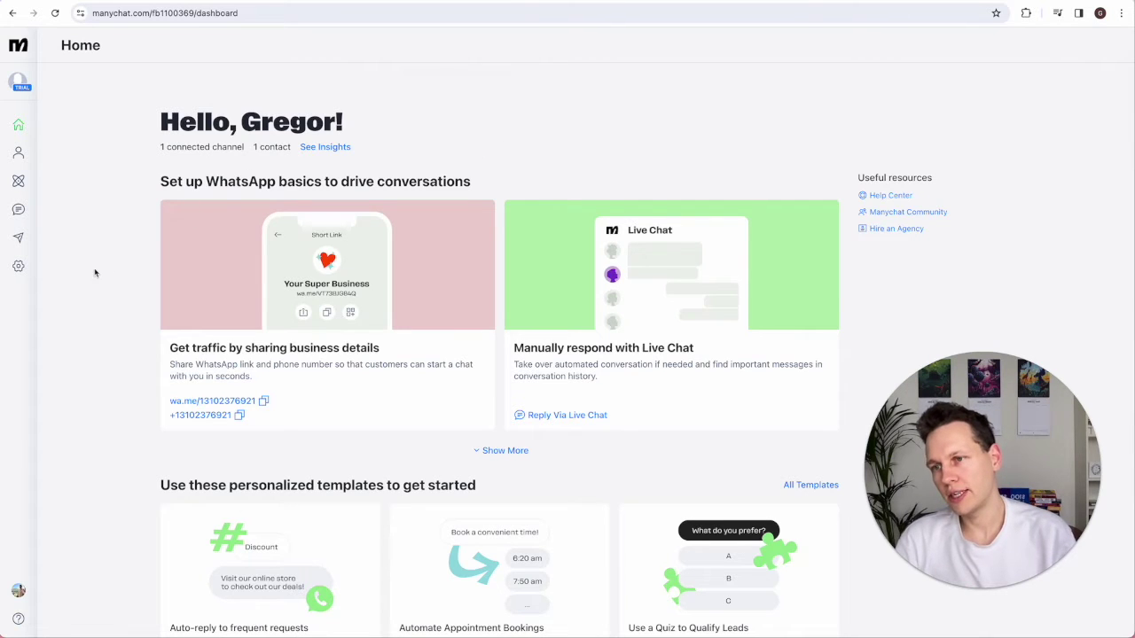
Connect the Instagram account linked to the managed Facebook Page as a channel in the settings.
left_click(18, 266)
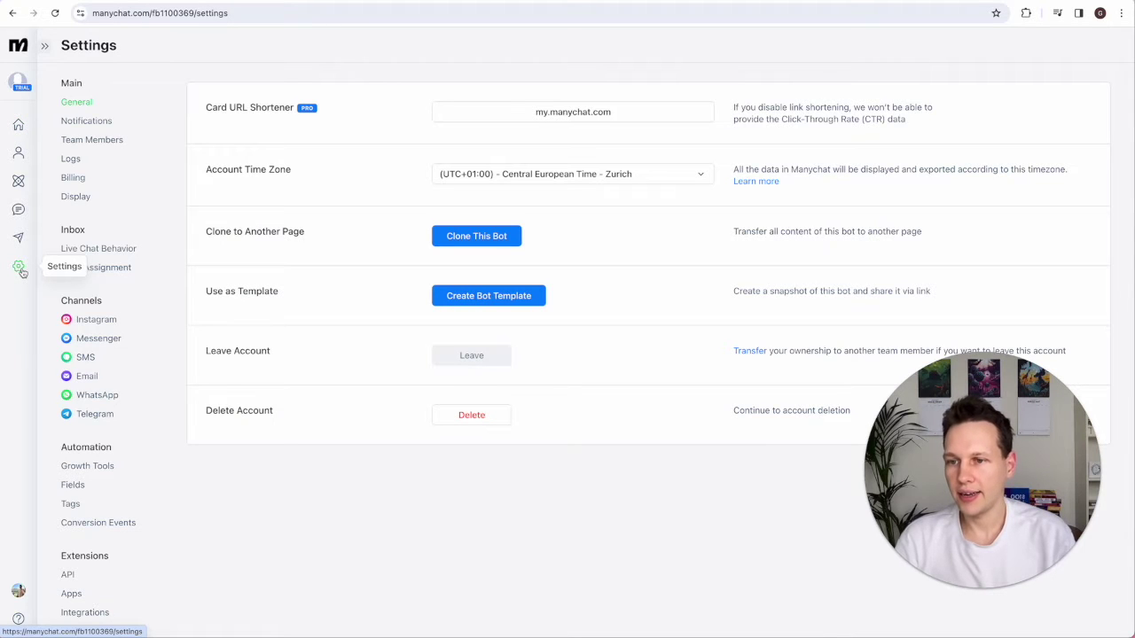
left_click(106, 323)
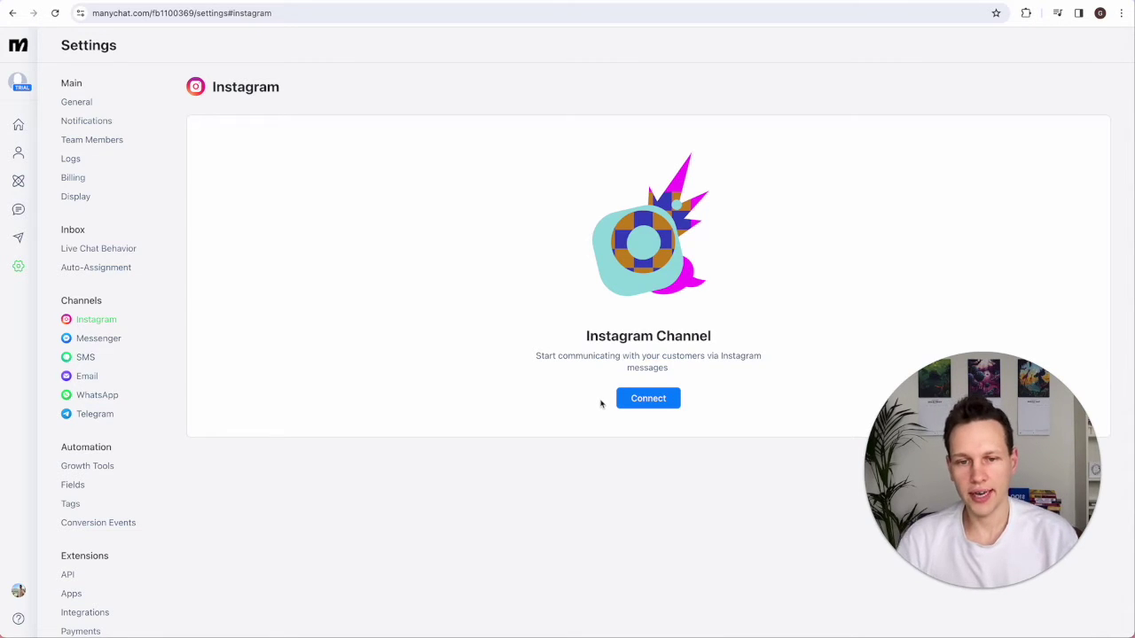
left_click(641, 400)
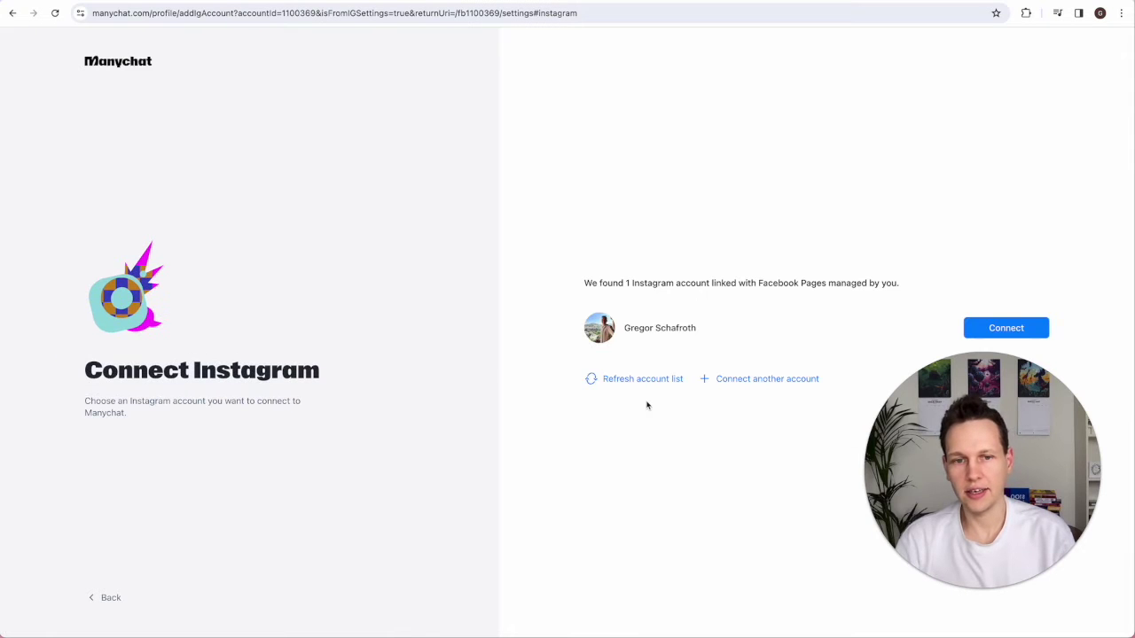
left_click(986, 330)
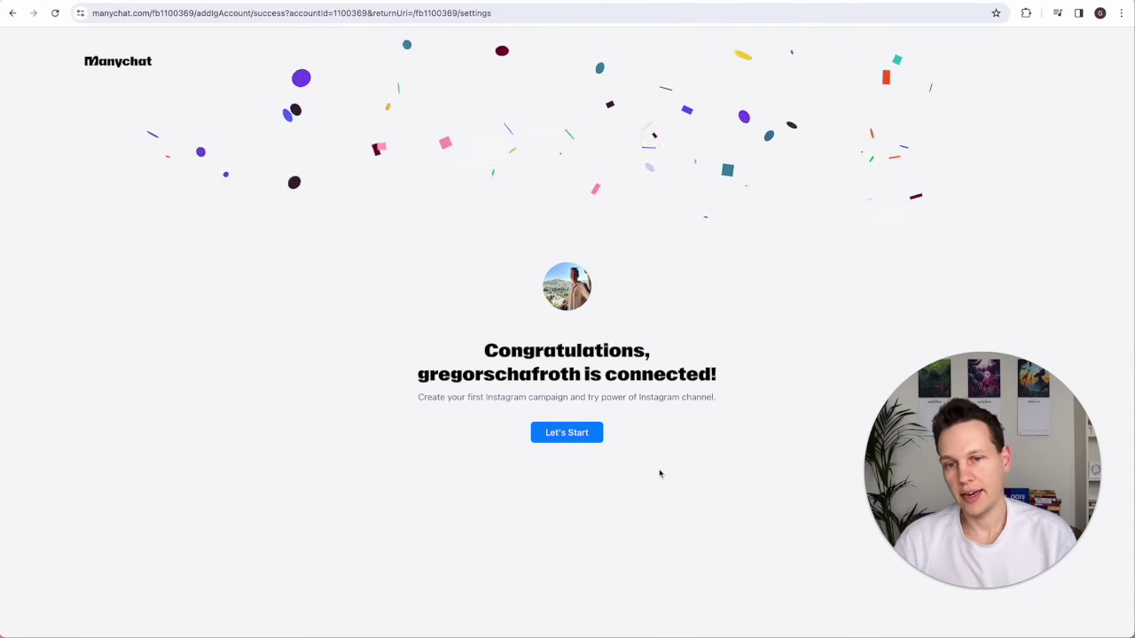
left_click(564, 437)
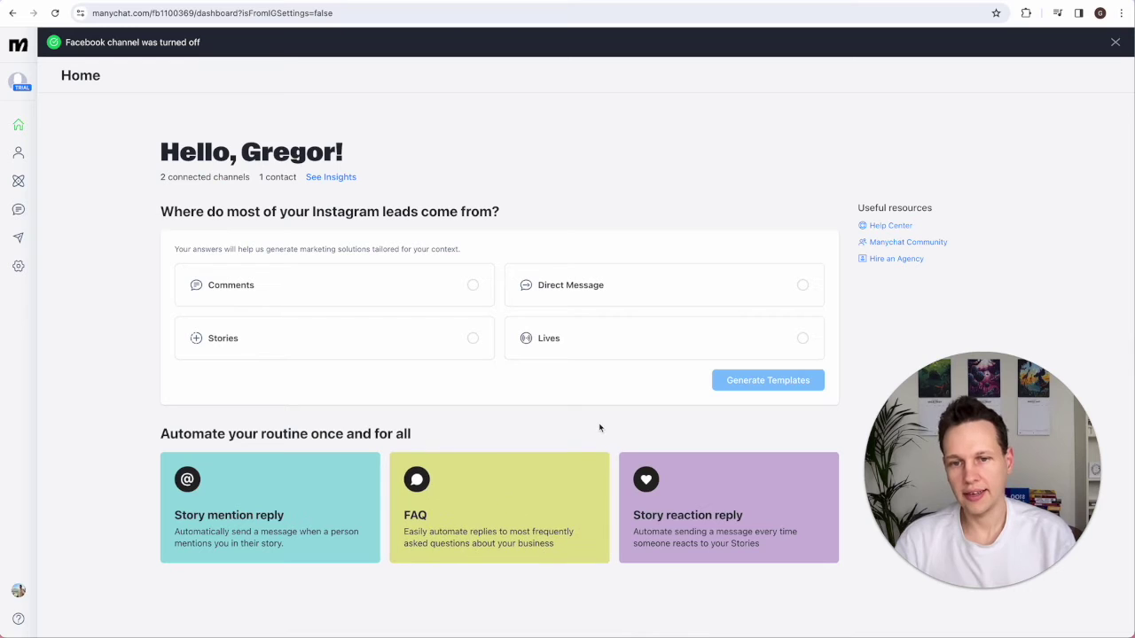
Review the options in the Instagram channel settings, from Default Reply down to removing the account.
left_click(26, 273)
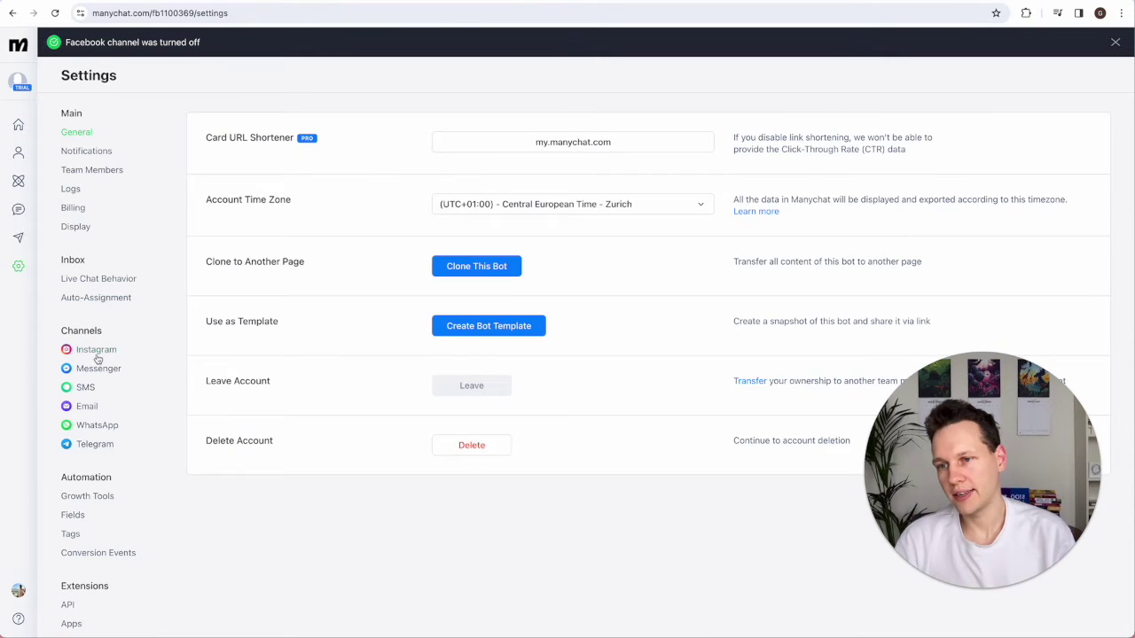
left_click(94, 351)
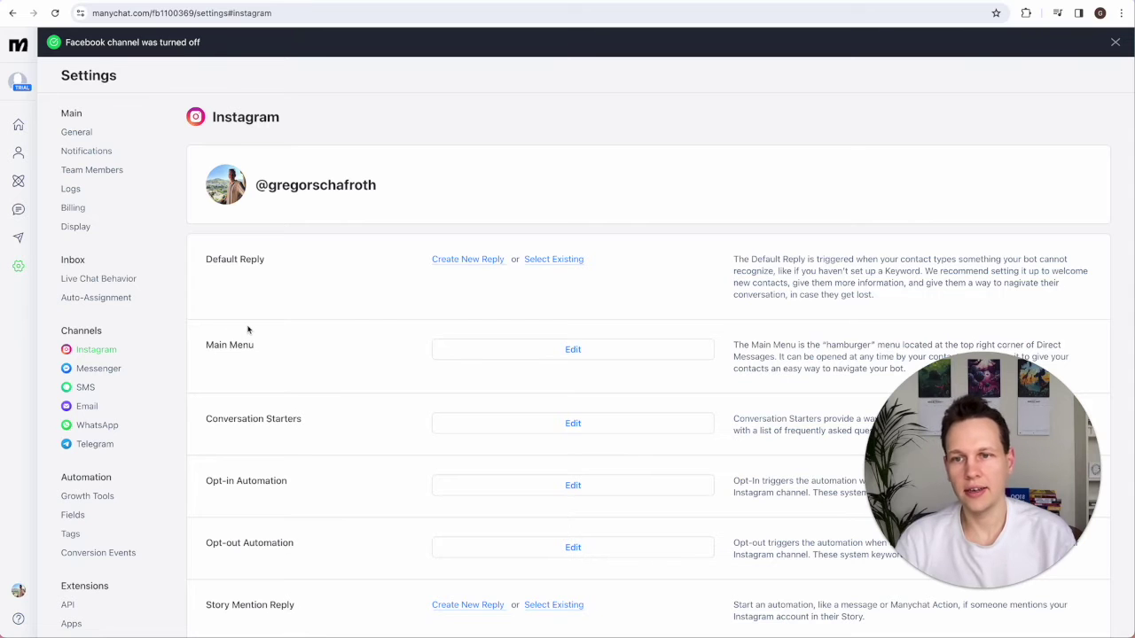
scroll(352, 380, "down", 3)
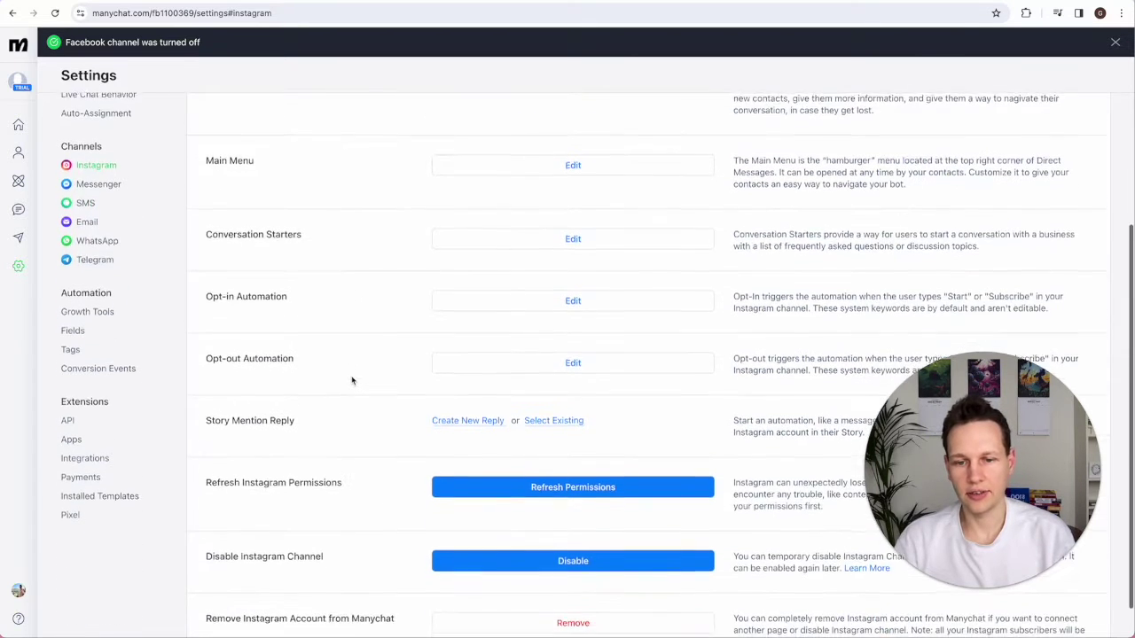
scroll(352, 380, "up", 3)
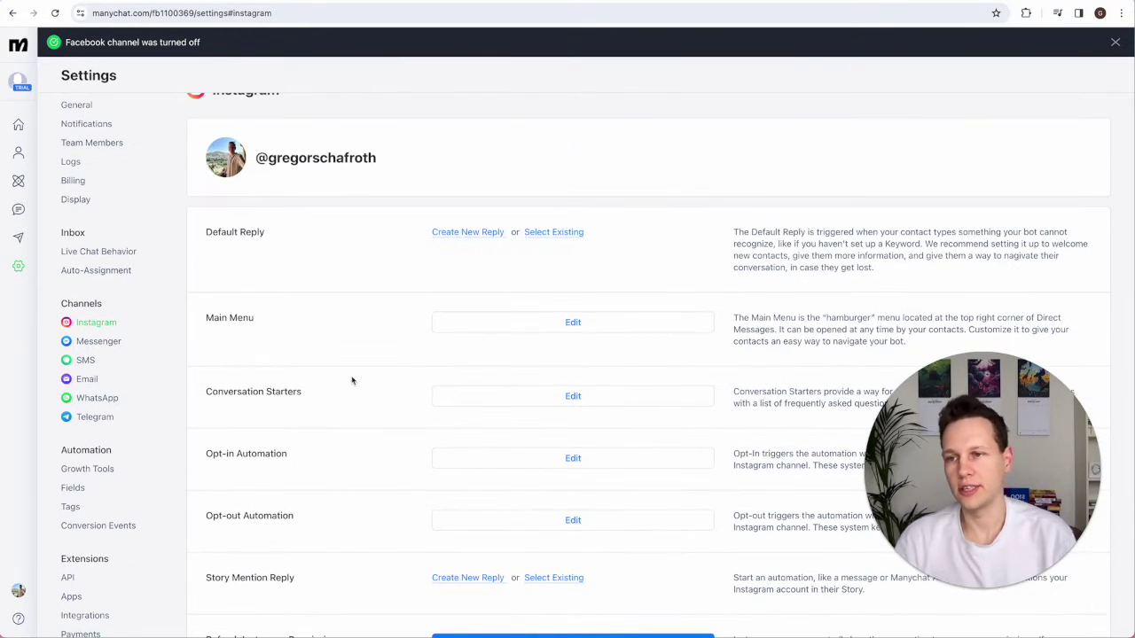
Create a new automation from scratch instead of using a template.
left_click(18, 183)
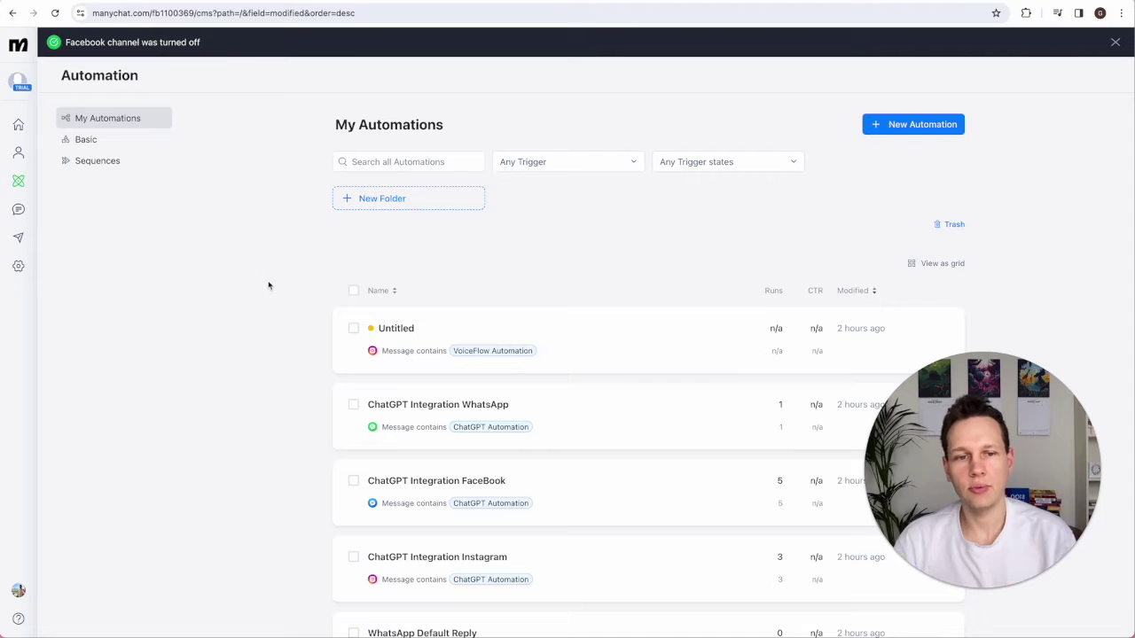
left_click(902, 131)
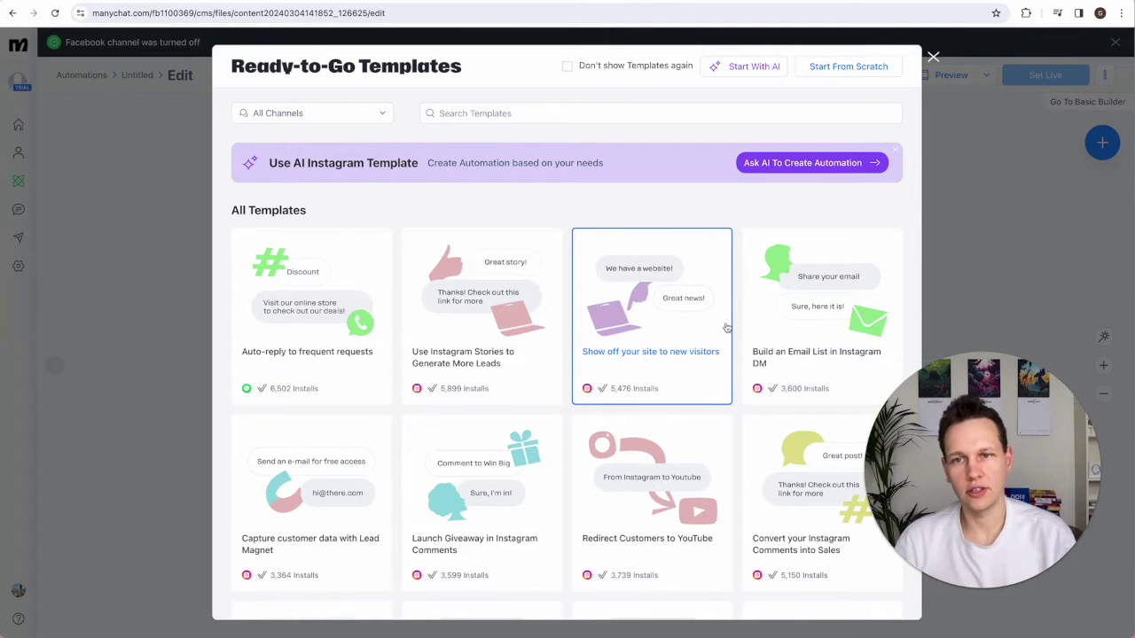
left_click(833, 67)
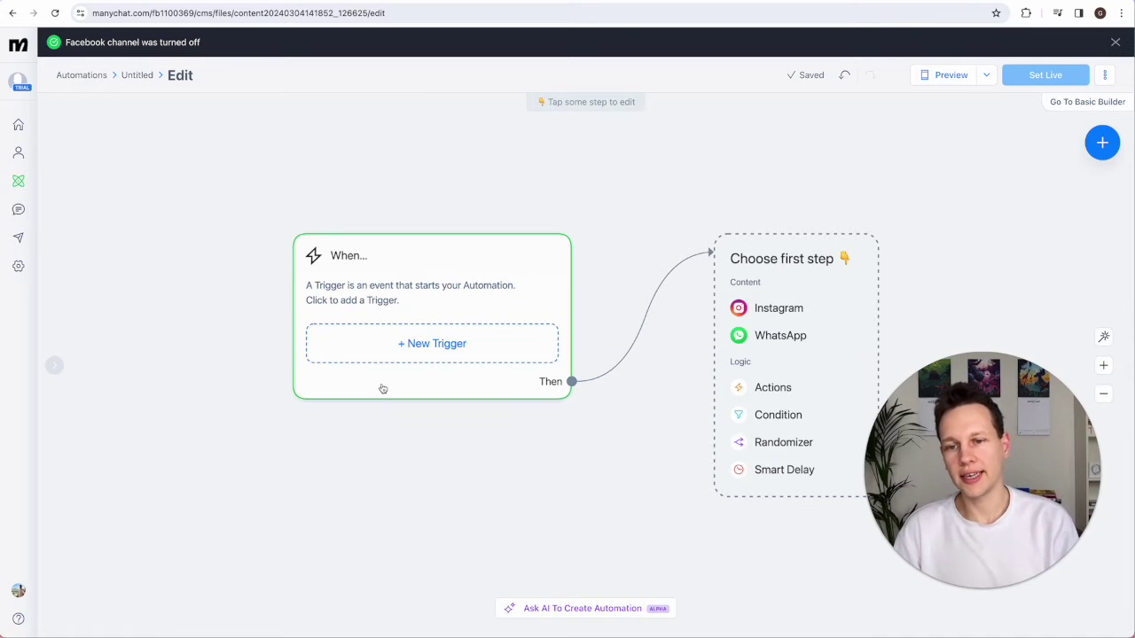
Add an Instagram DM Keyword trigger that fires when the message contains "Instagram ChatGPT".
left_click(392, 351)
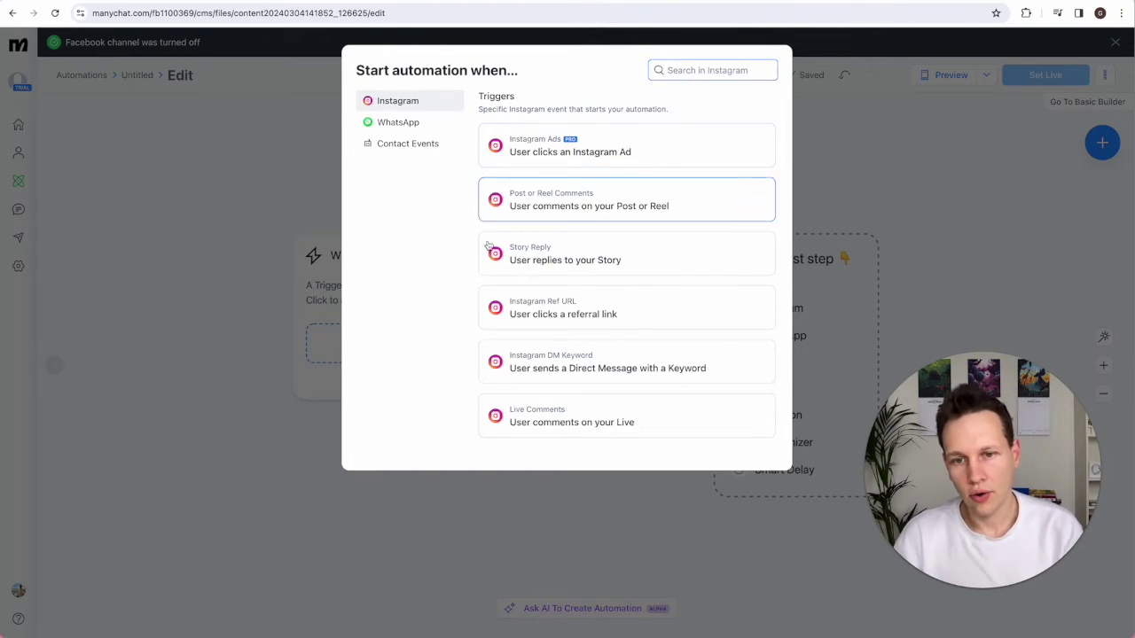
left_click(522, 371)
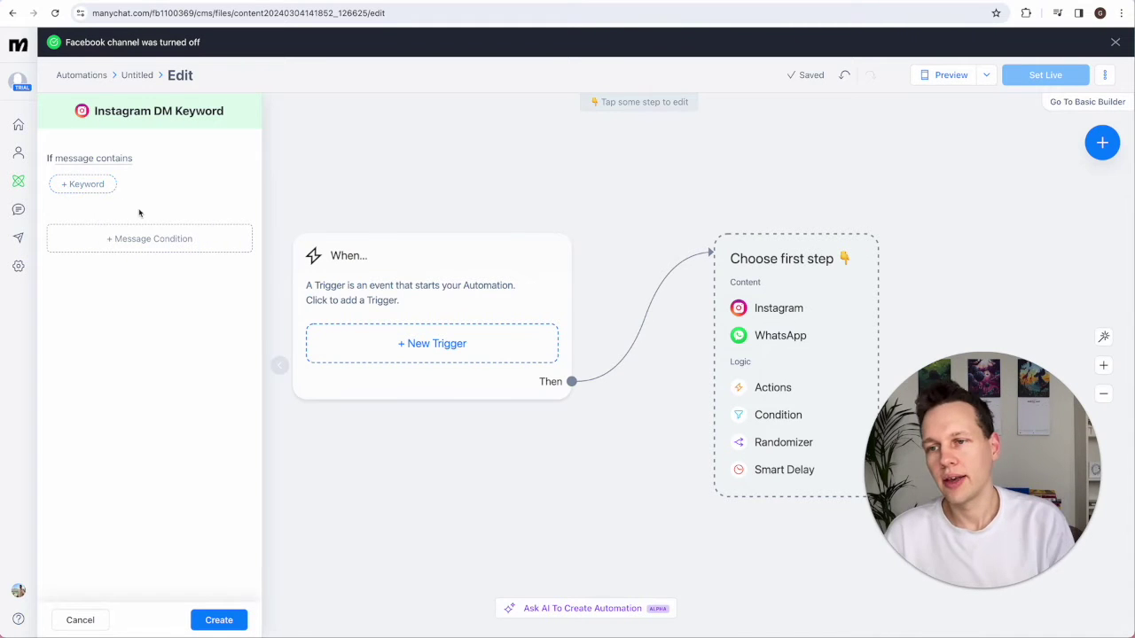
left_click(84, 184)
type("Instagram ChatGPT")
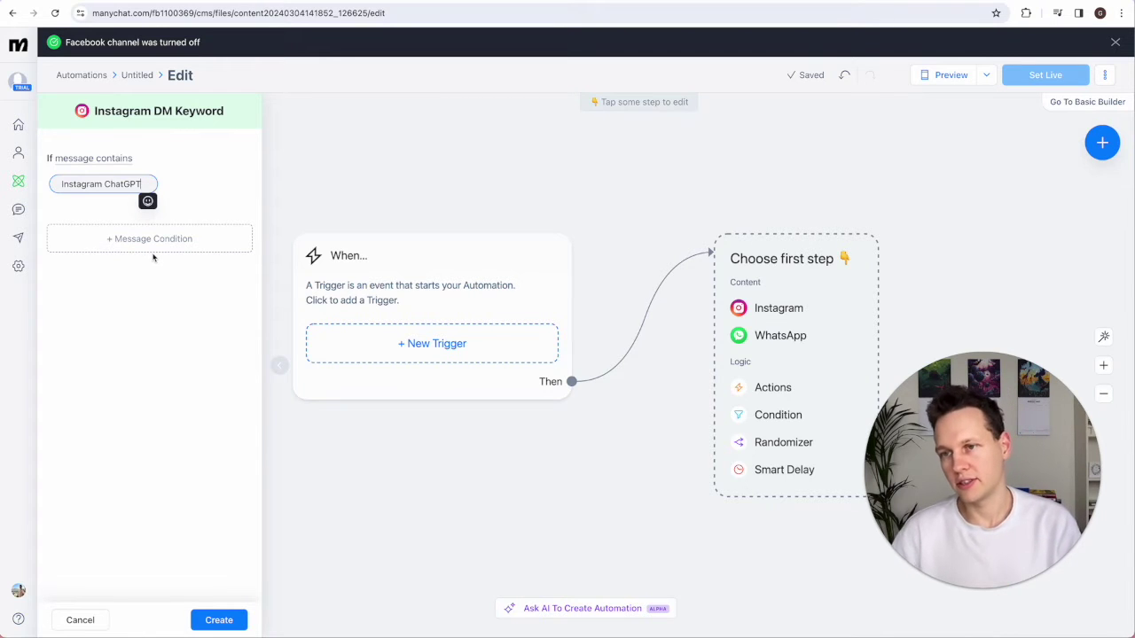
left_click(219, 619)
left_click(452, 537)
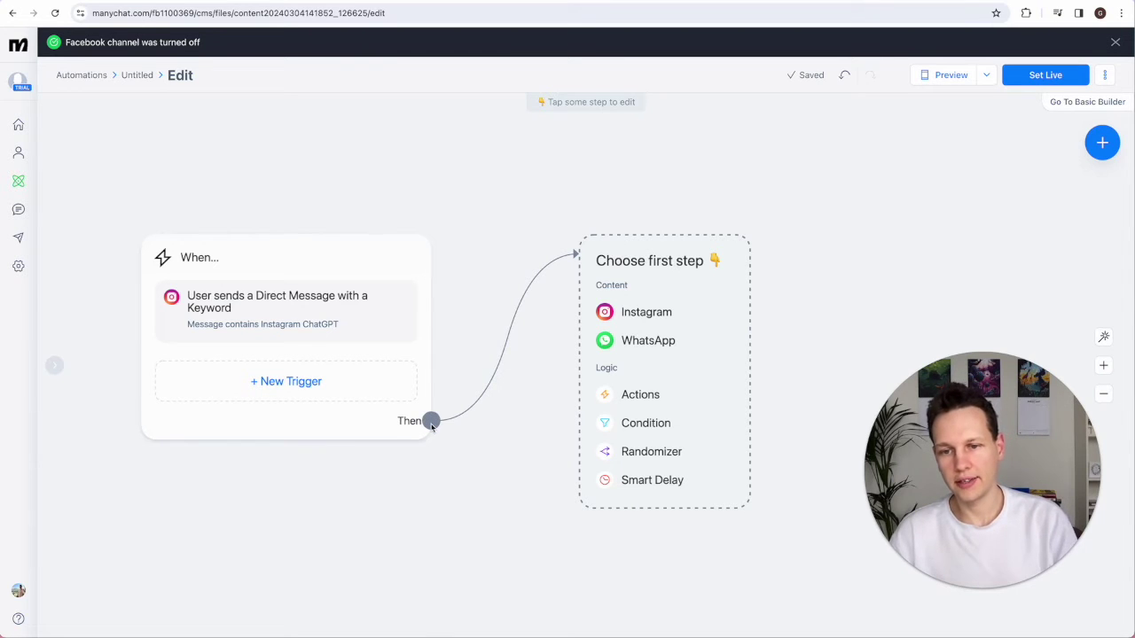
Connect the trigger to an Instagram Send Message step with the text "Hello World".
left_click_drag(431, 423, 578, 257)
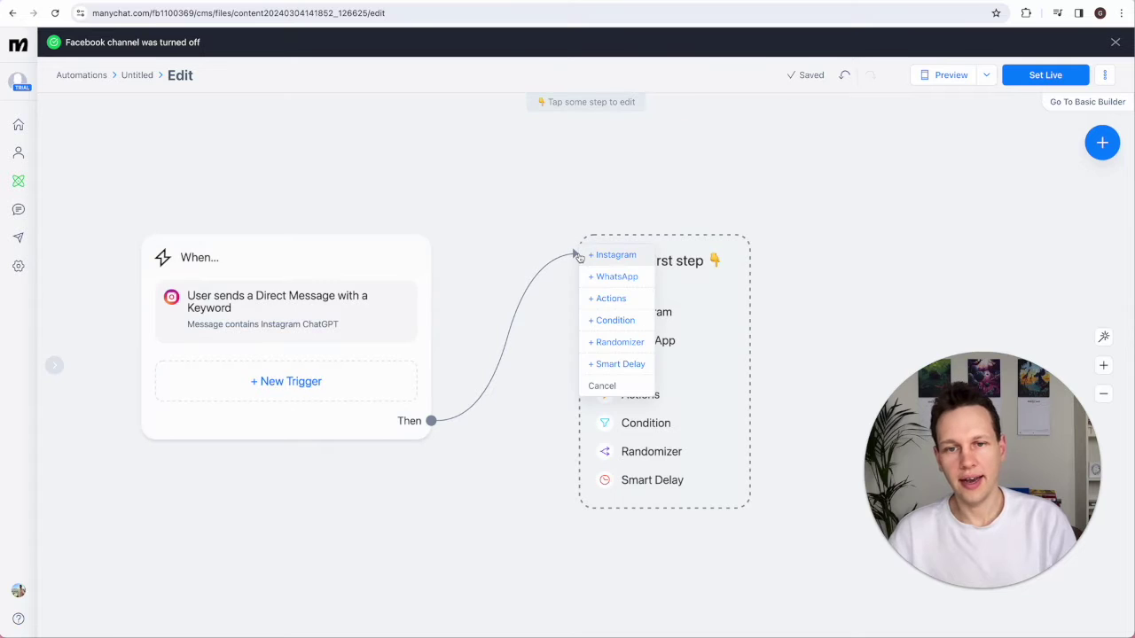
left_click(612, 255)
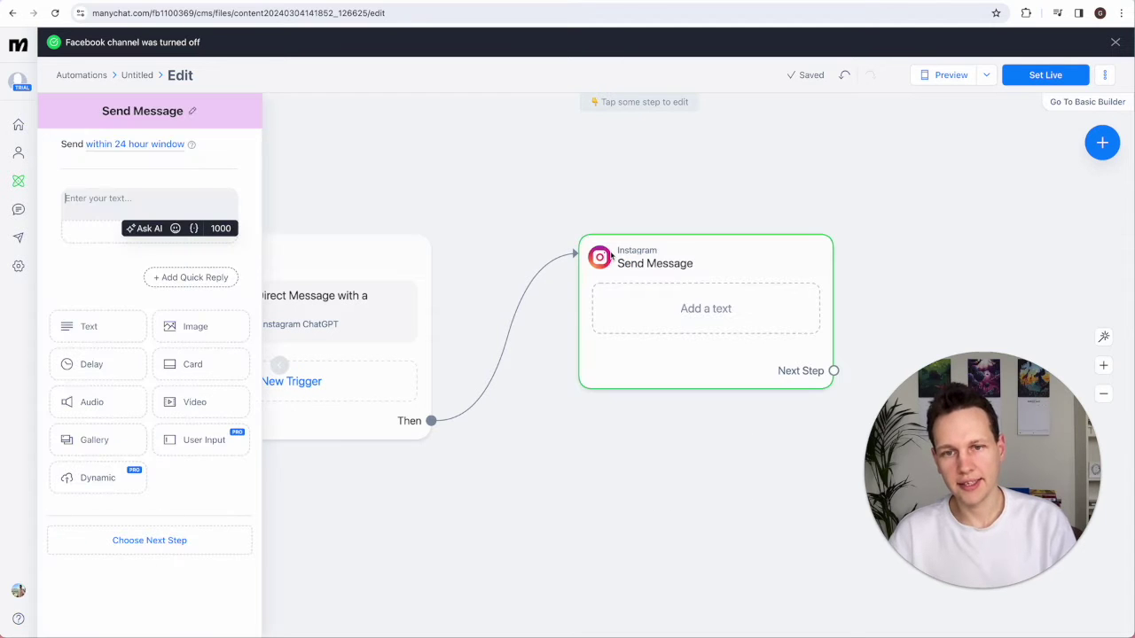
left_click(159, 197)
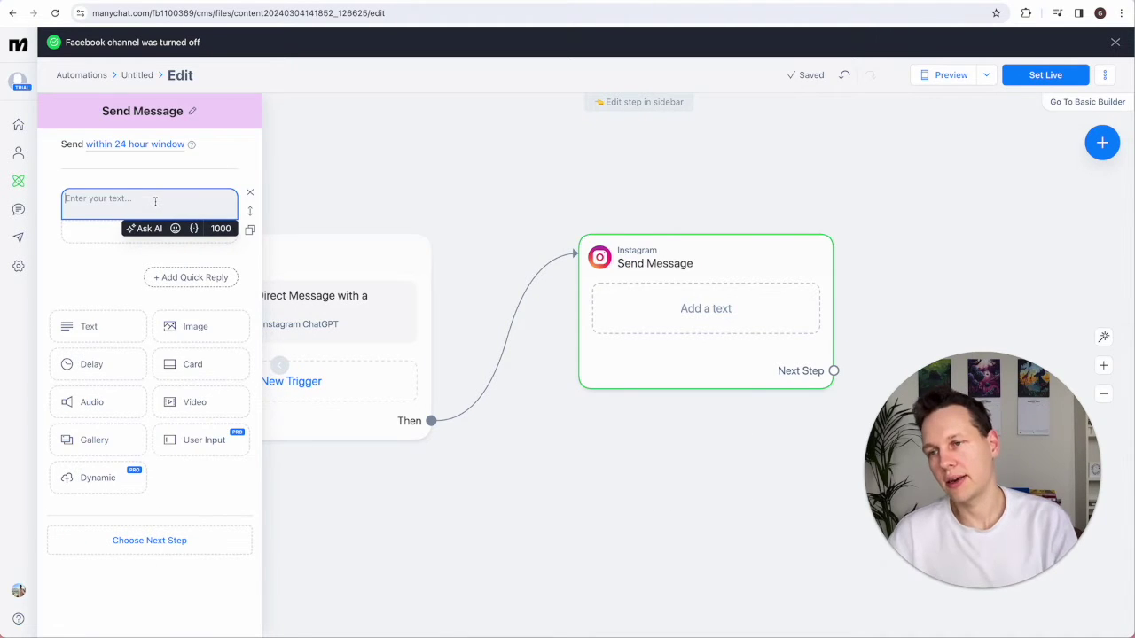
type("Hello W")
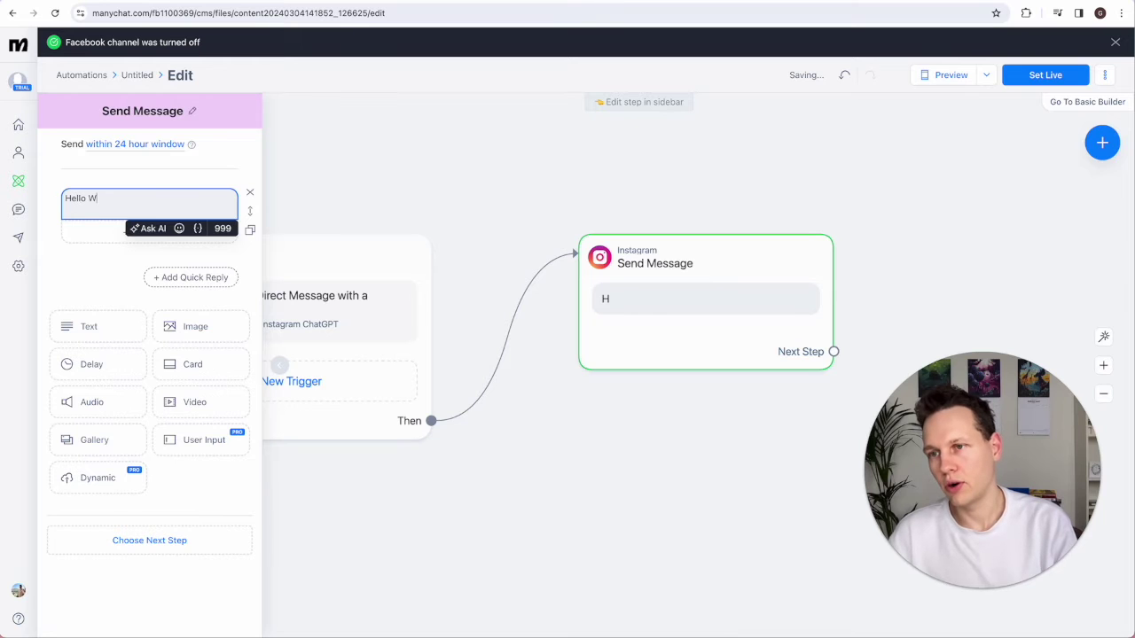
type("orld")
left_click(78, 273)
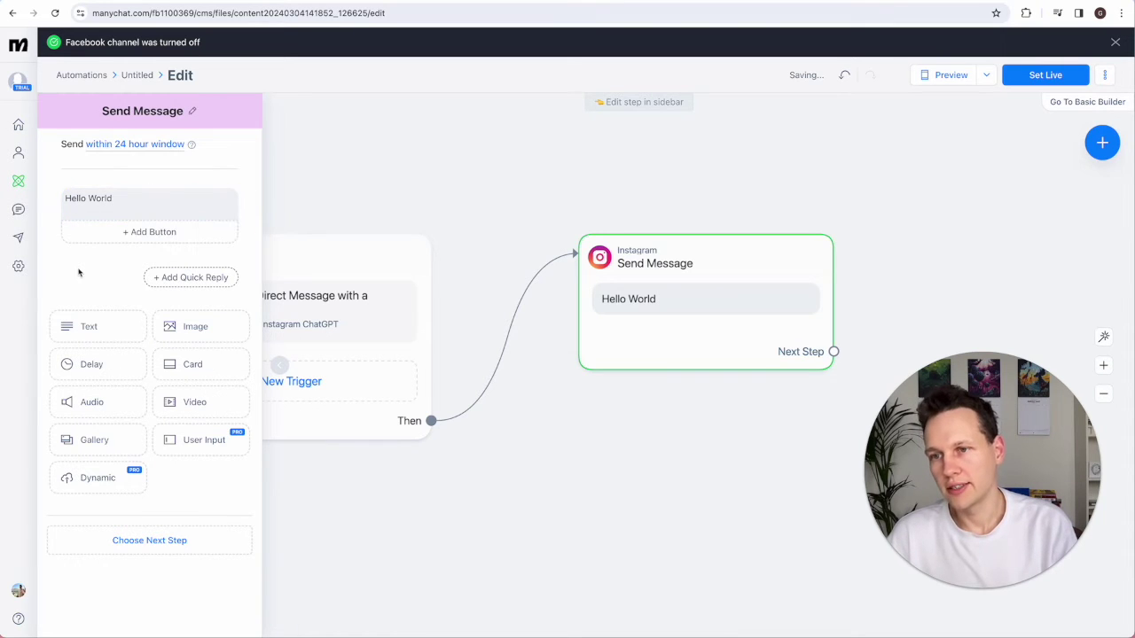
left_click(495, 204)
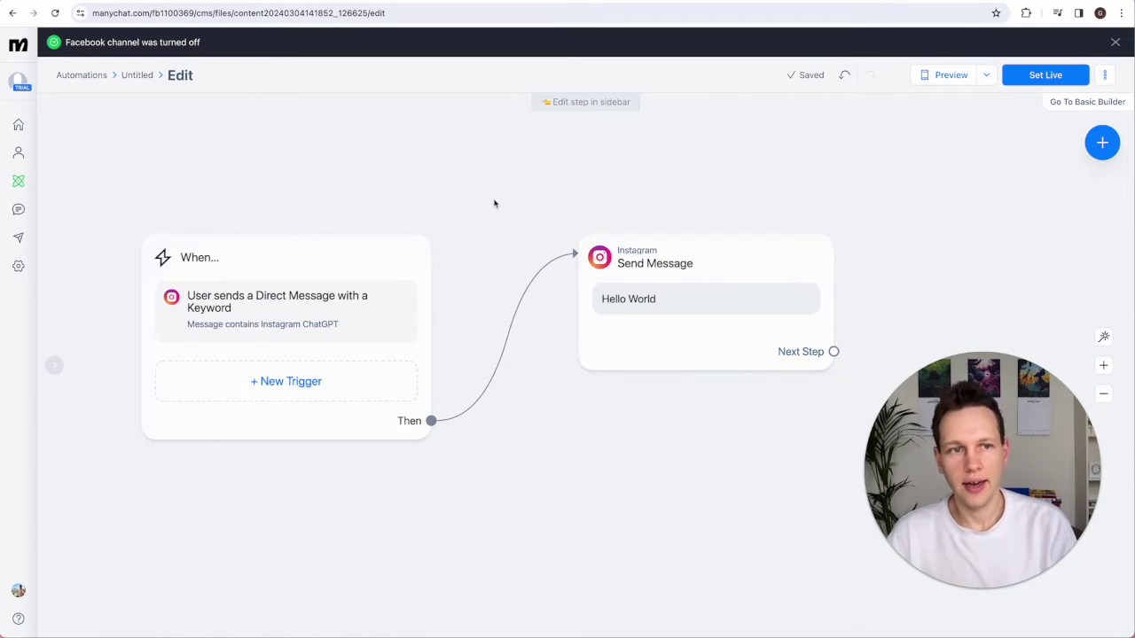
Set the automation live and test it by sending "Instagram ChatGPT" to the connected account in Instagram direct messages.
left_click(1024, 82)
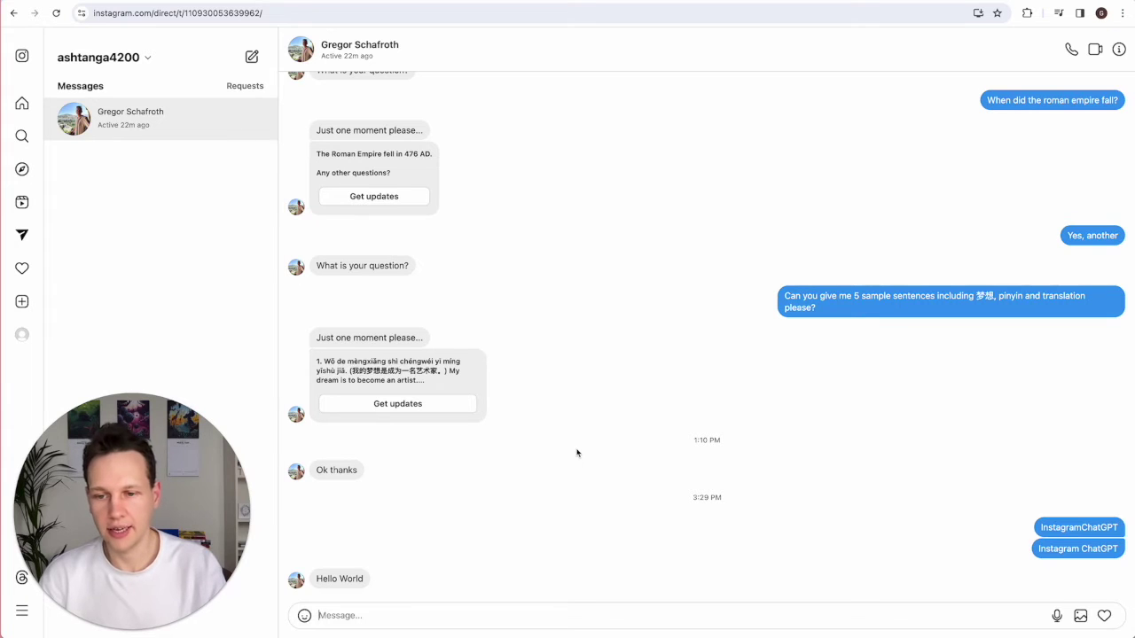
type("Instagram")
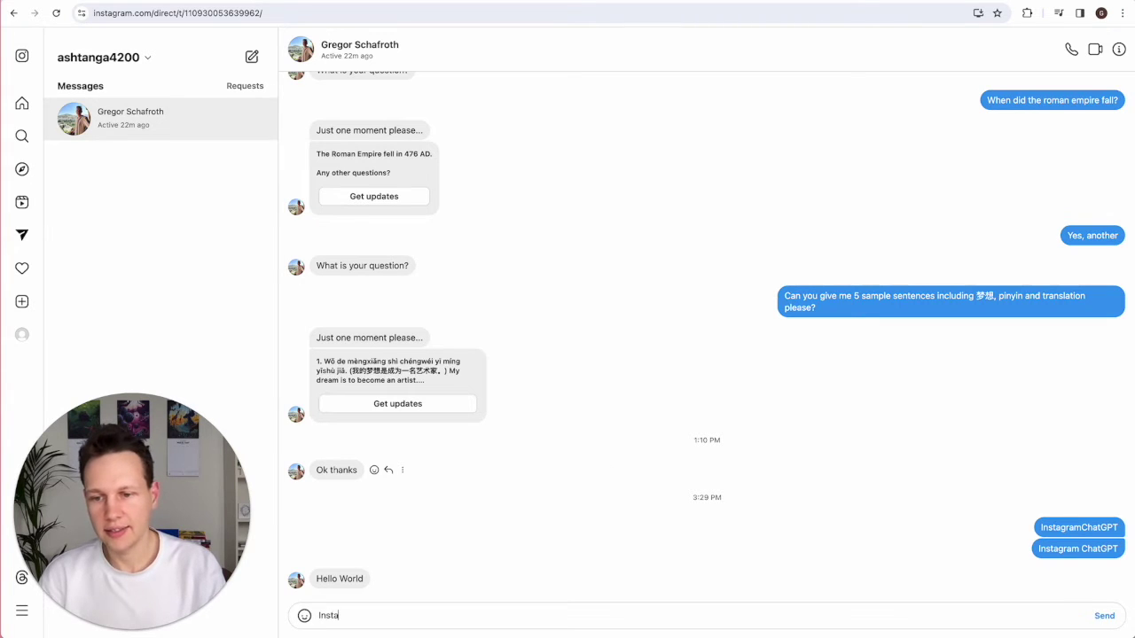
type(" ChatGPT")
key("Return")
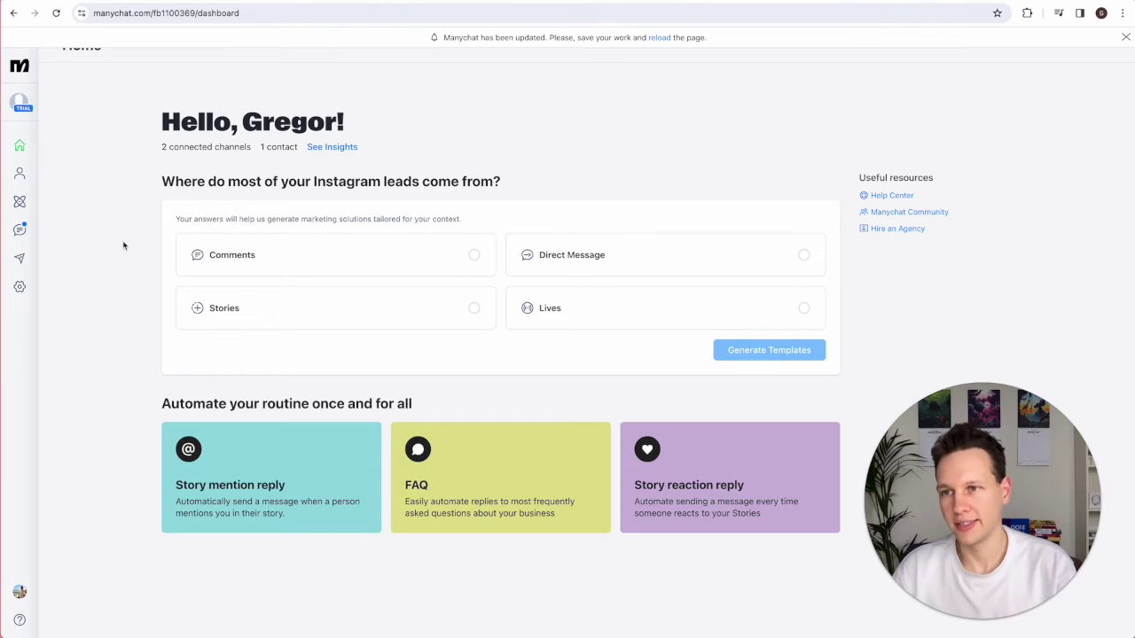
left_click(22, 102)
left_click(19, 103)
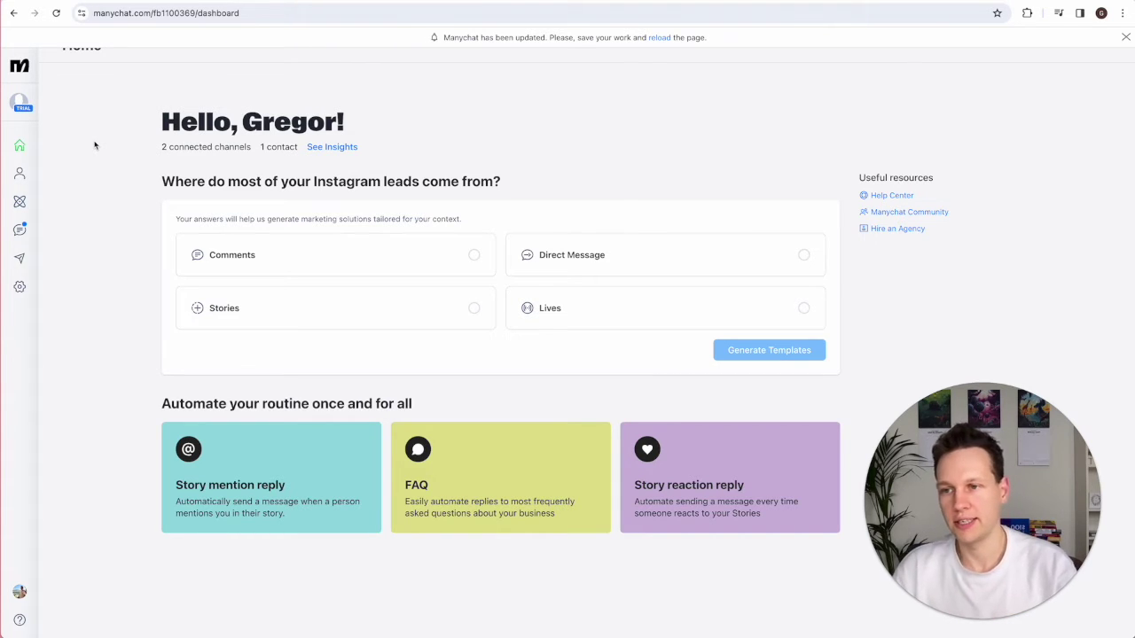
In the automation field settings, create a Text user field named "GPT Input" in the User Fields folder.
left_click(19, 290)
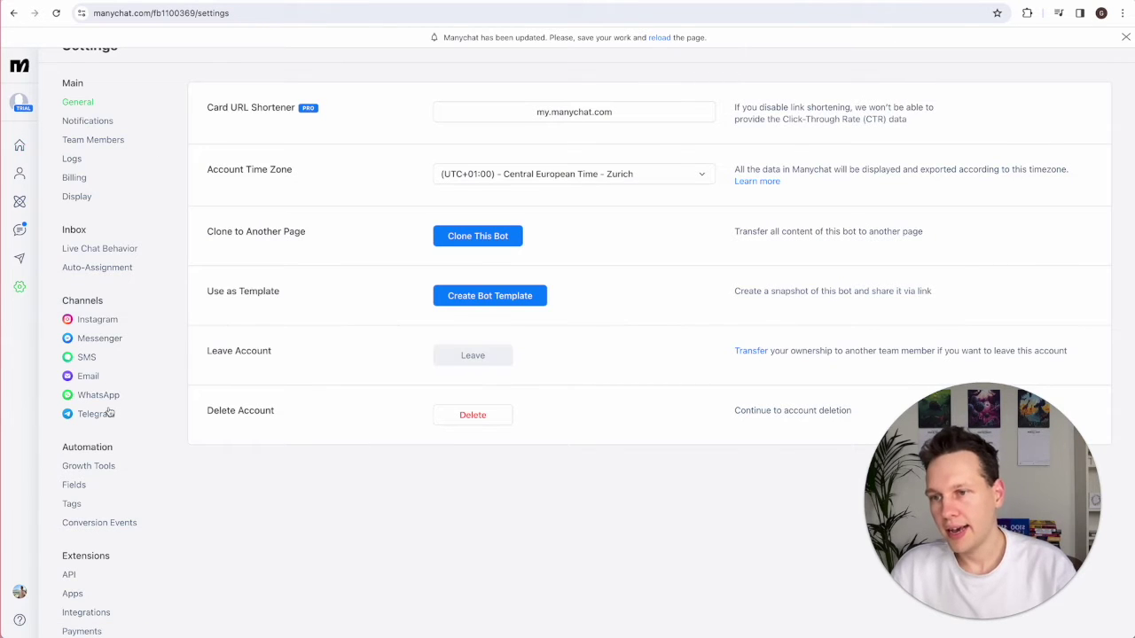
scroll(110, 364, "down", 1)
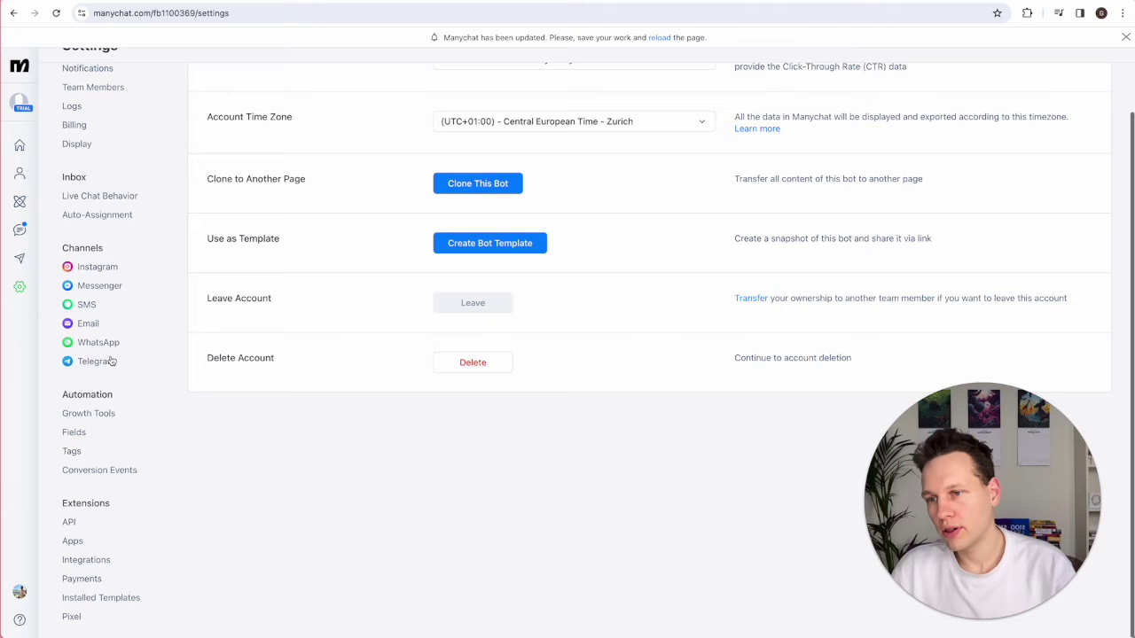
left_click(75, 433)
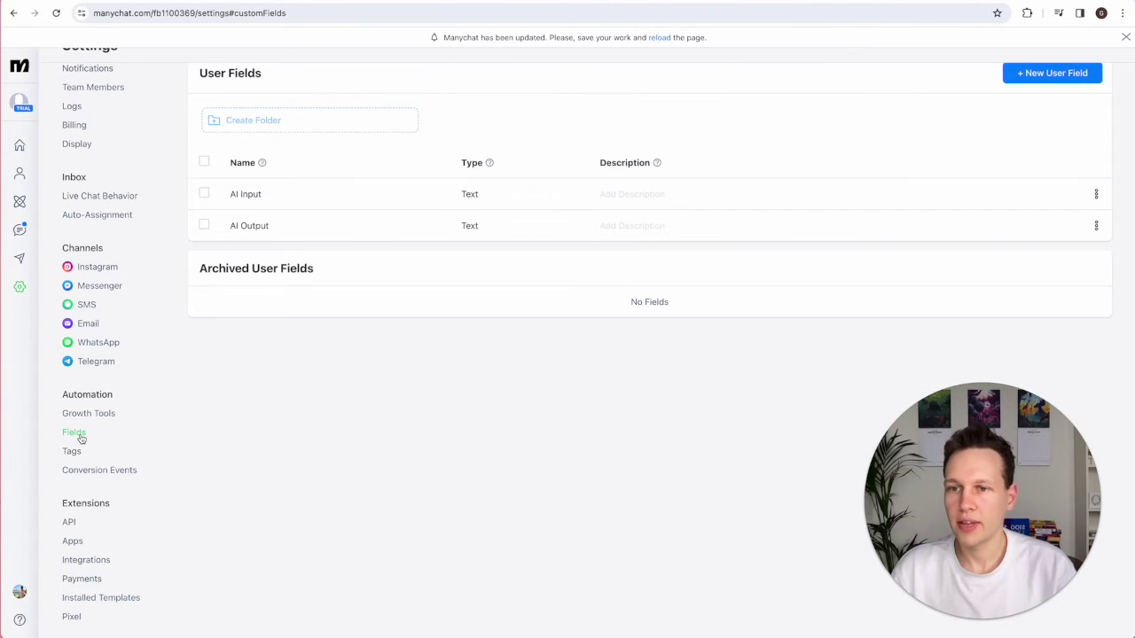
scroll(679, 341, "up", 1)
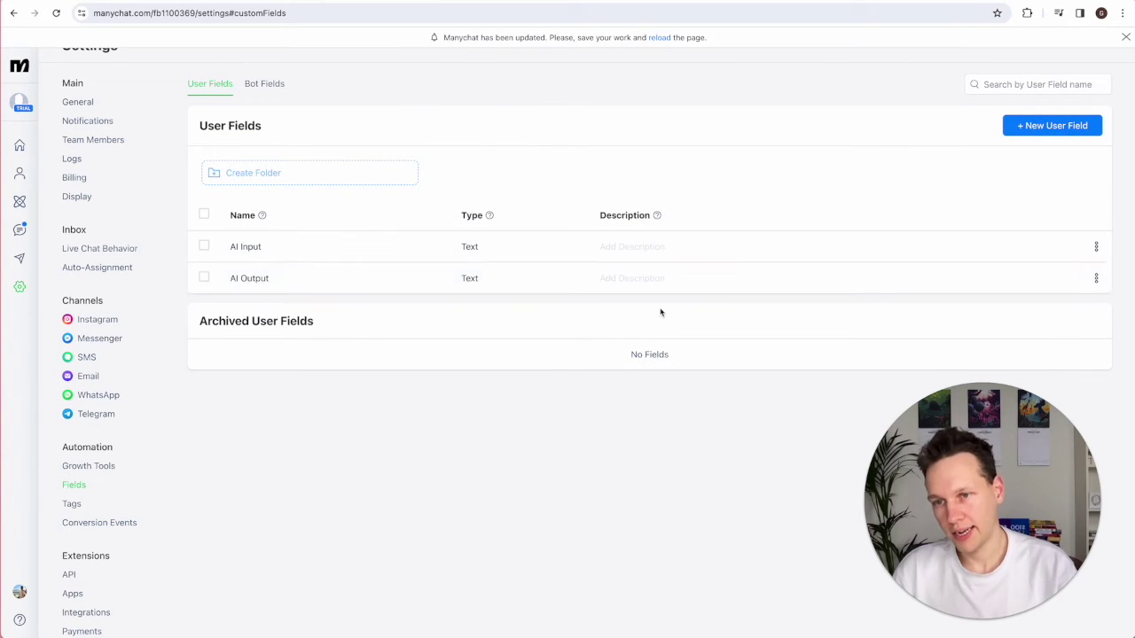
left_click(1044, 129)
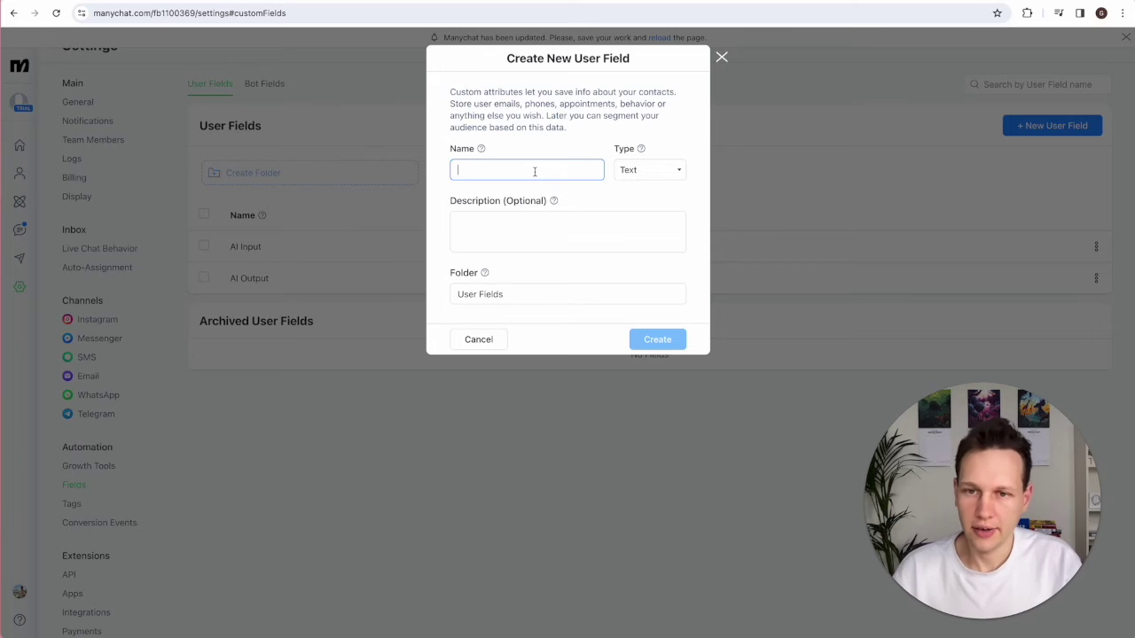
type("GPT Input")
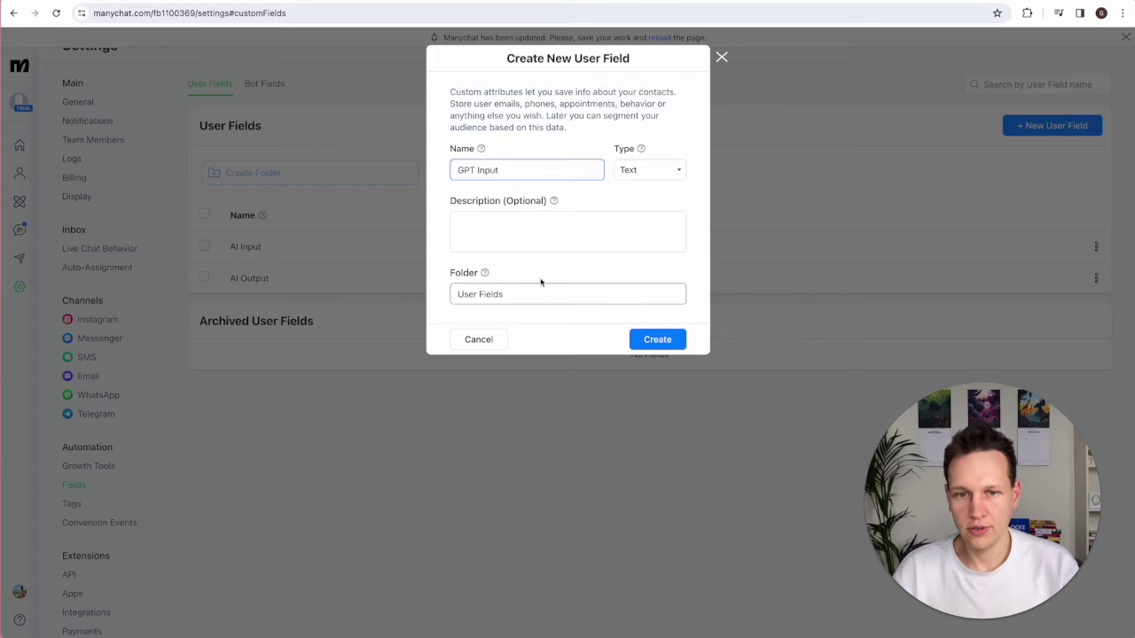
left_click(661, 341)
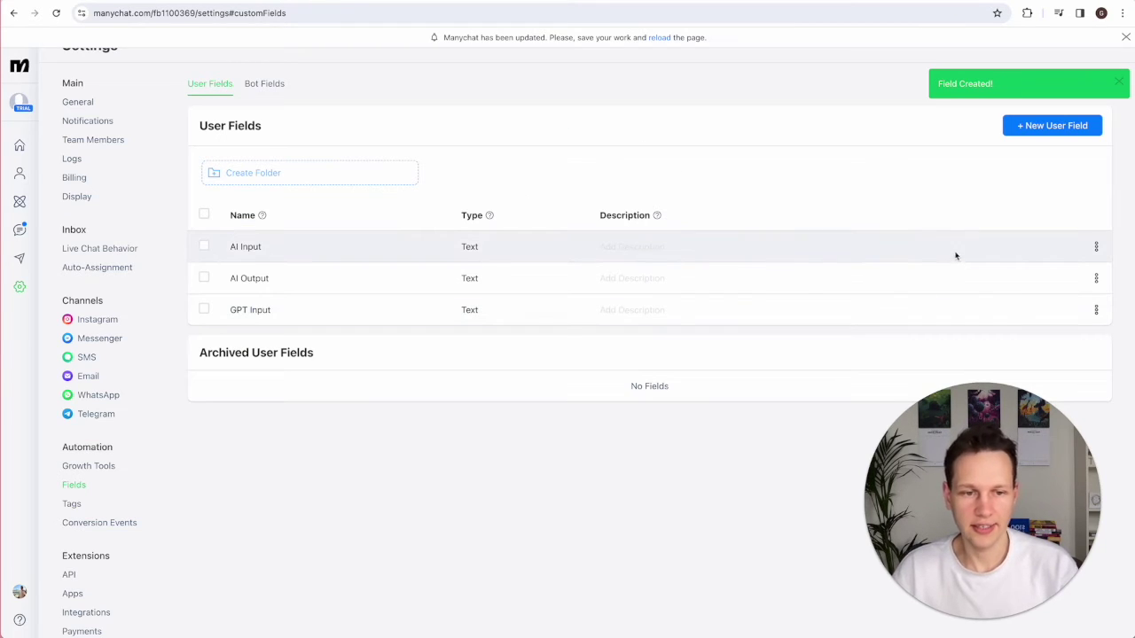
Create a second Text user field named "GPT Output" in the User Fields folder.
left_click(1037, 125)
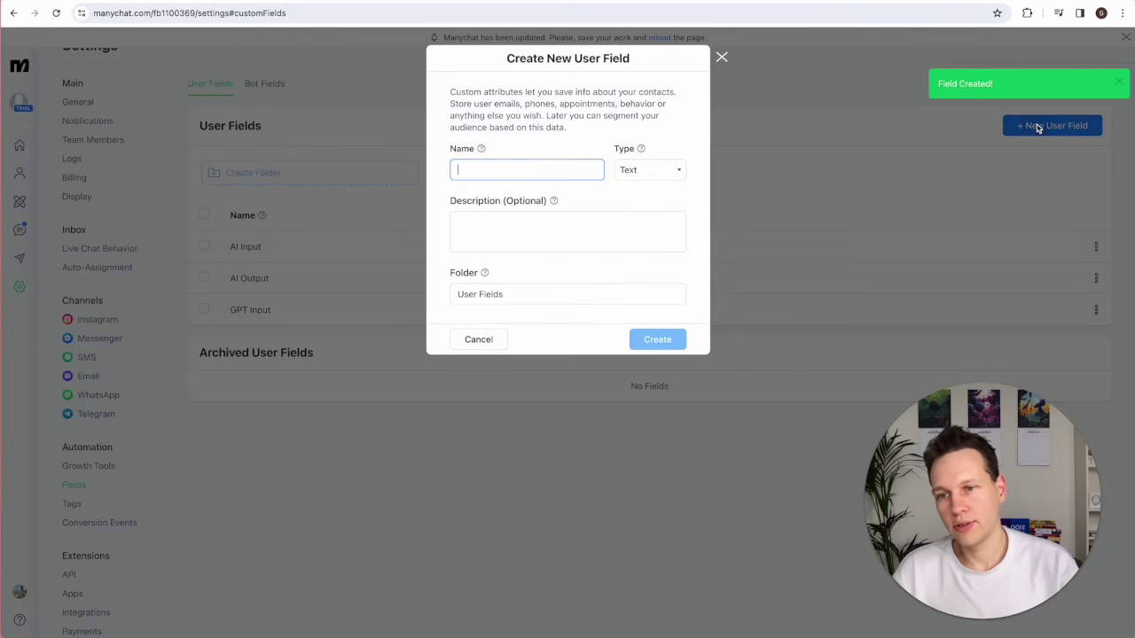
left_click(462, 165)
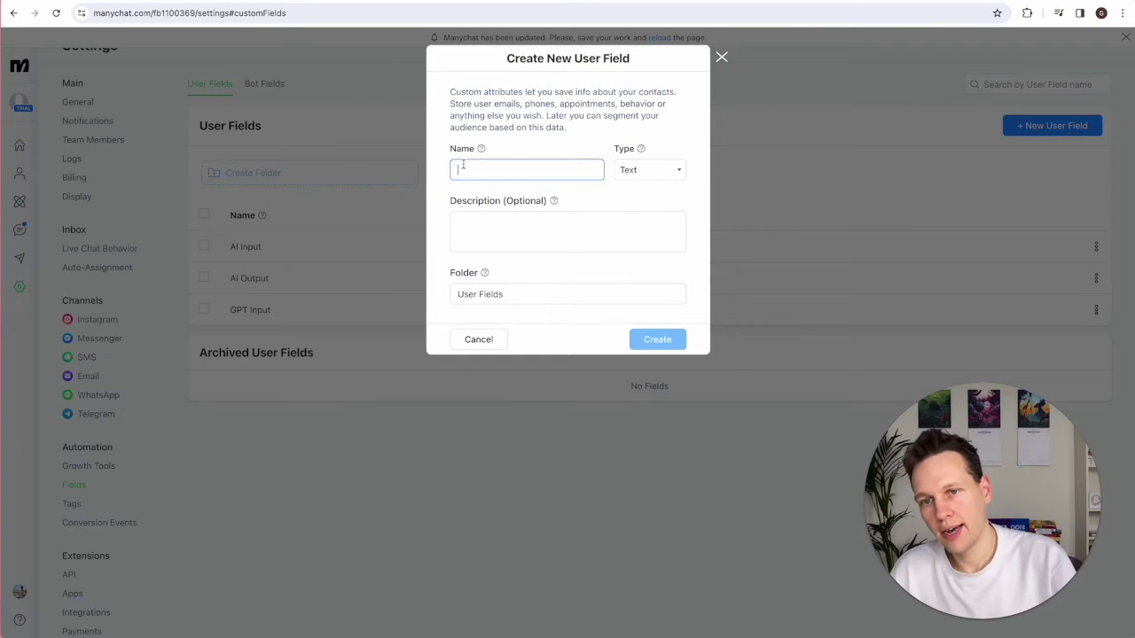
type("GPT Output")
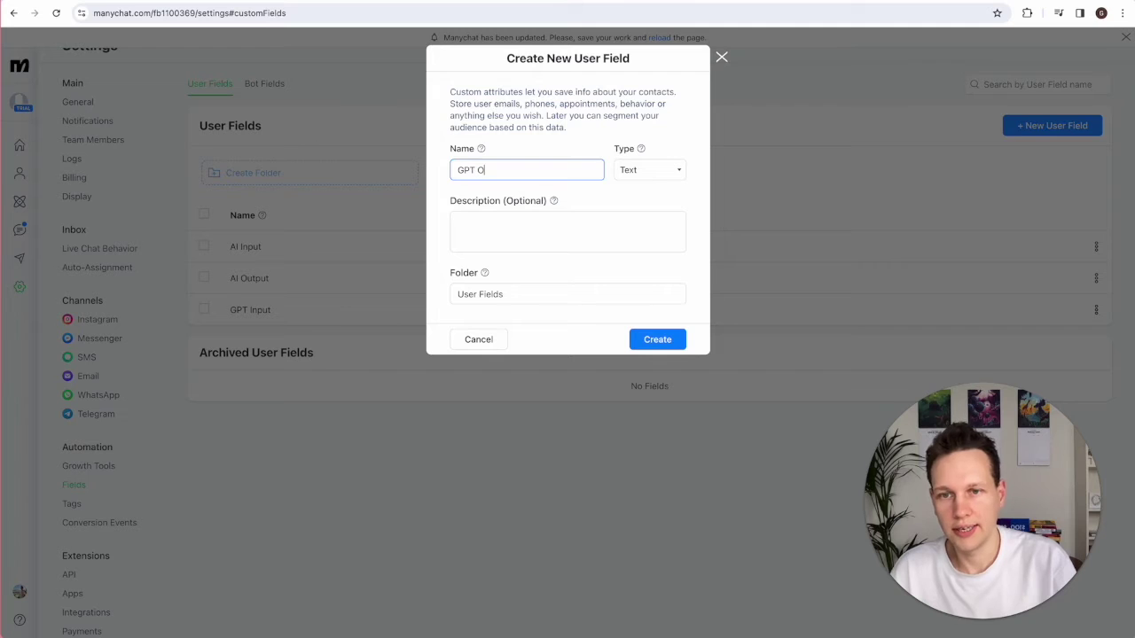
left_click(656, 337)
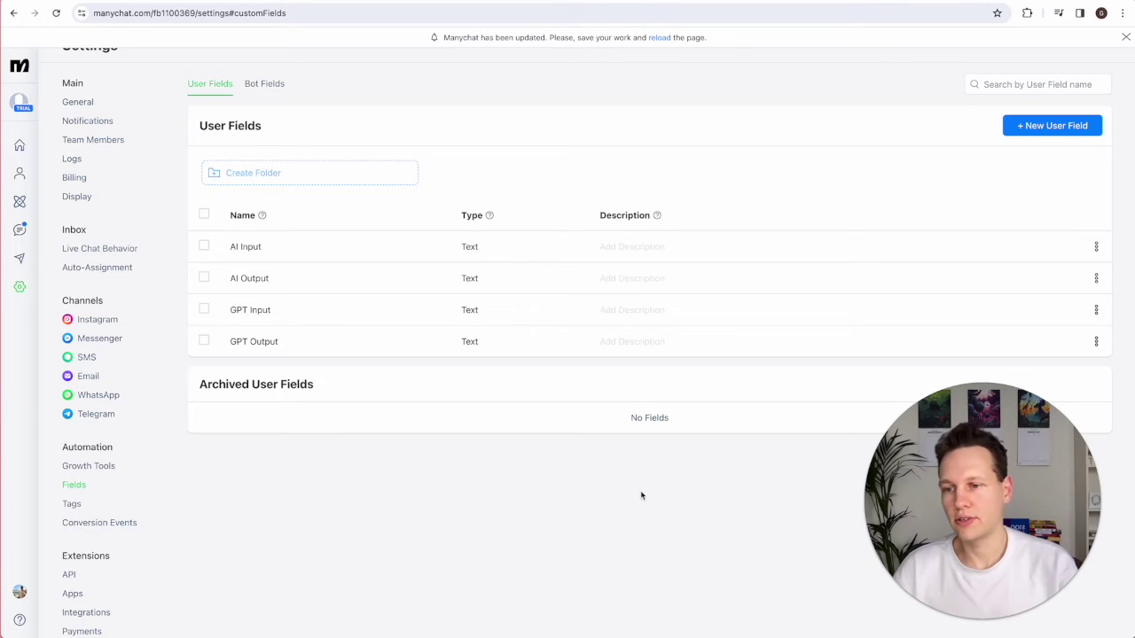
Open Manychat's integration settings, and on the OpenAI platform's API keys page name a new secret key "ManyChat" with All permissions.
scroll(91, 488, "down", 2)
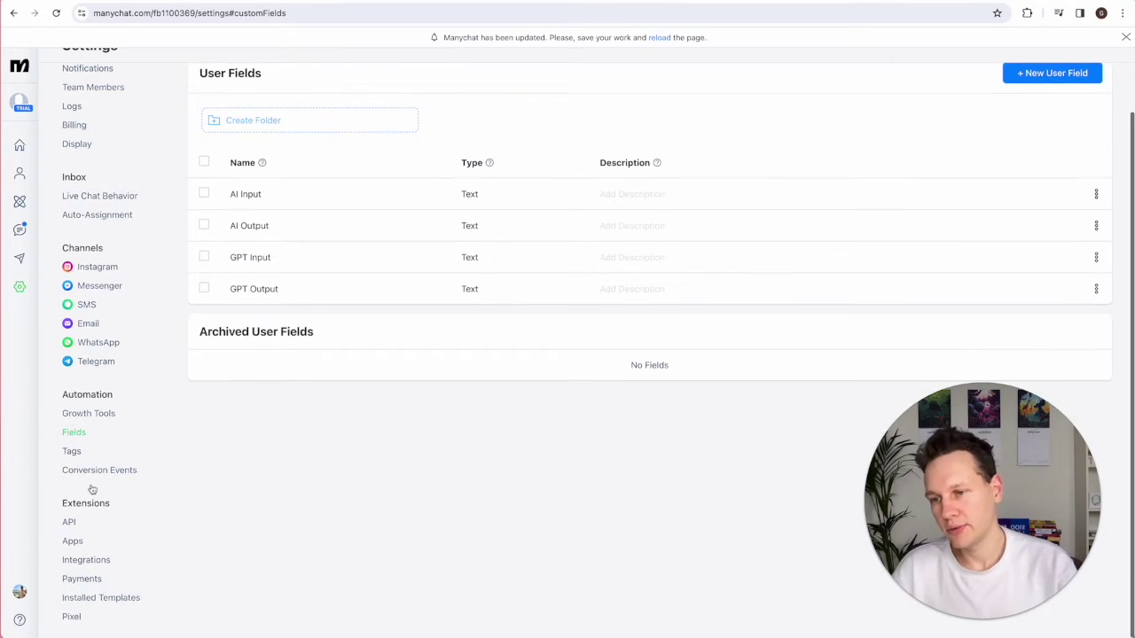
left_click(86, 560)
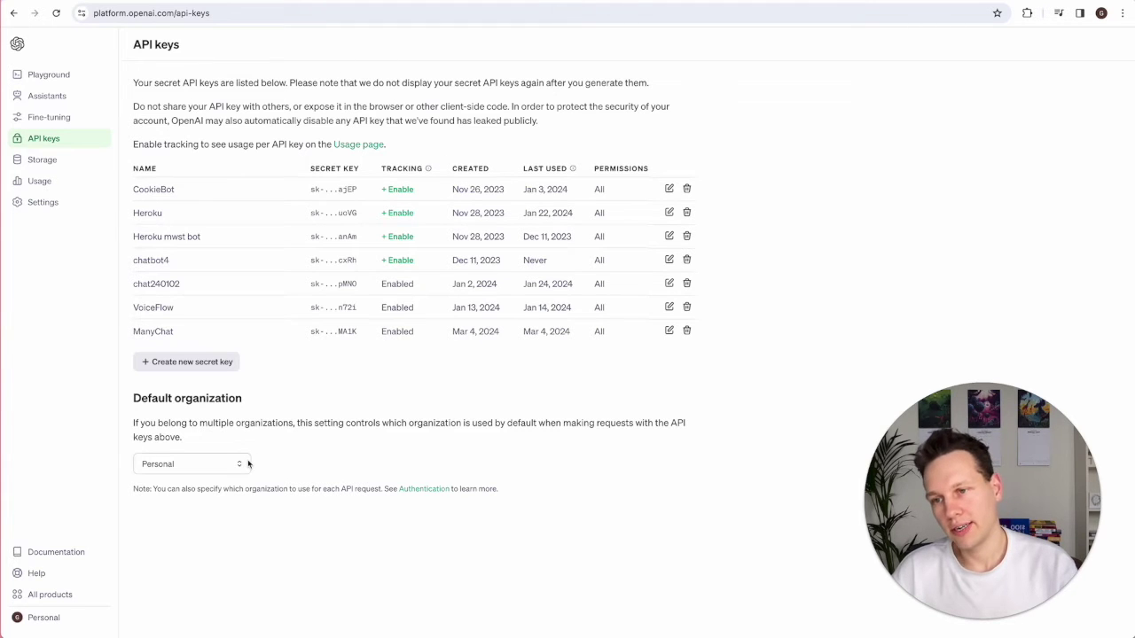
left_click(197, 367)
type("ManC")
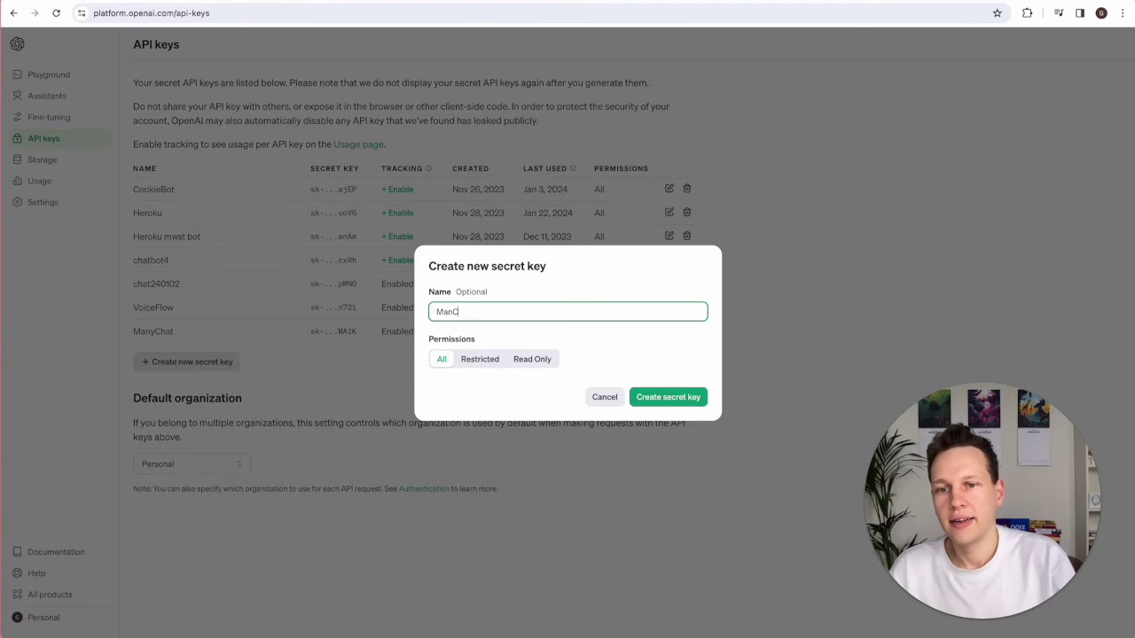
key("BackSpace")
type("yChat")
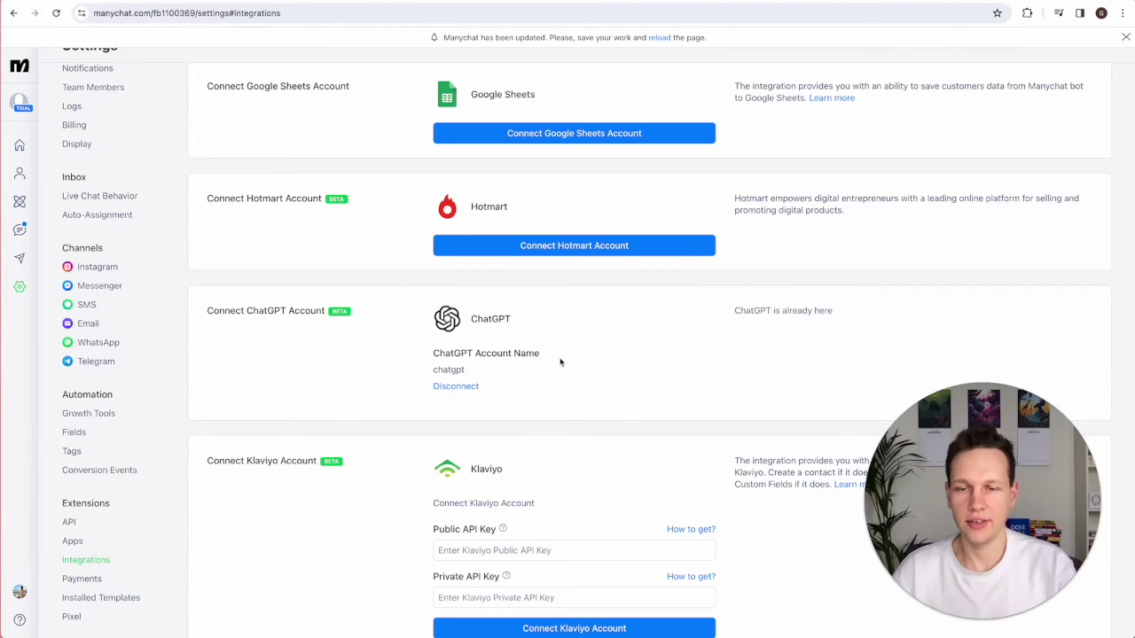
Go to Manychat's automations and start another new automation from scratch instead of a template.
left_click(20, 203)
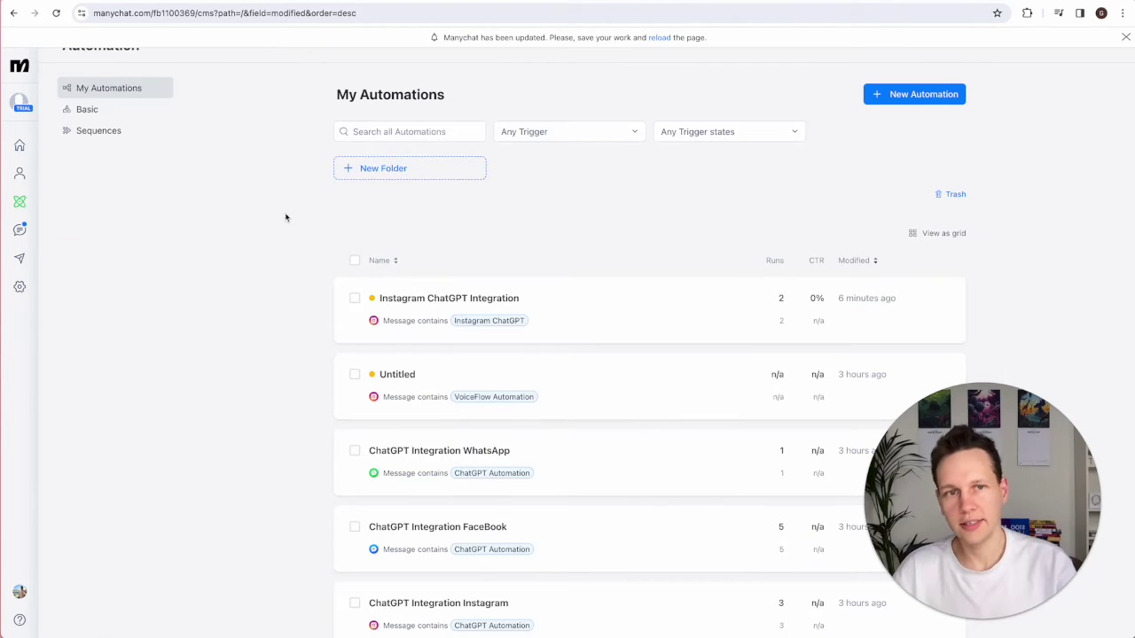
left_click(898, 94)
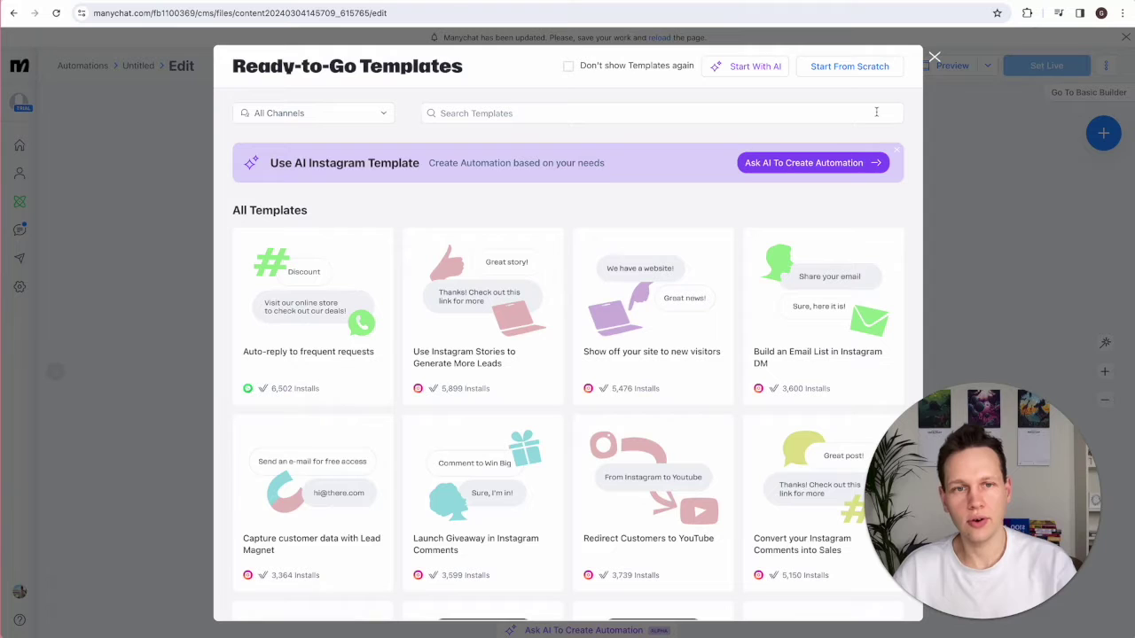
left_click(849, 67)
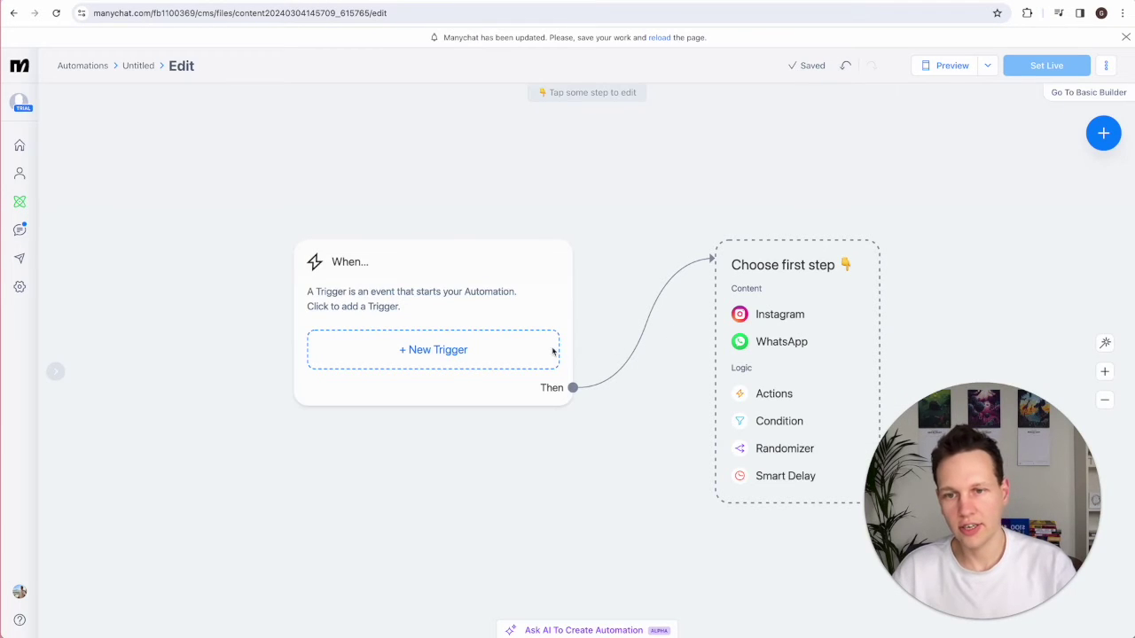
Add an Instagram DM Keyword trigger that fires when the message contains "Magic".
left_click(445, 352)
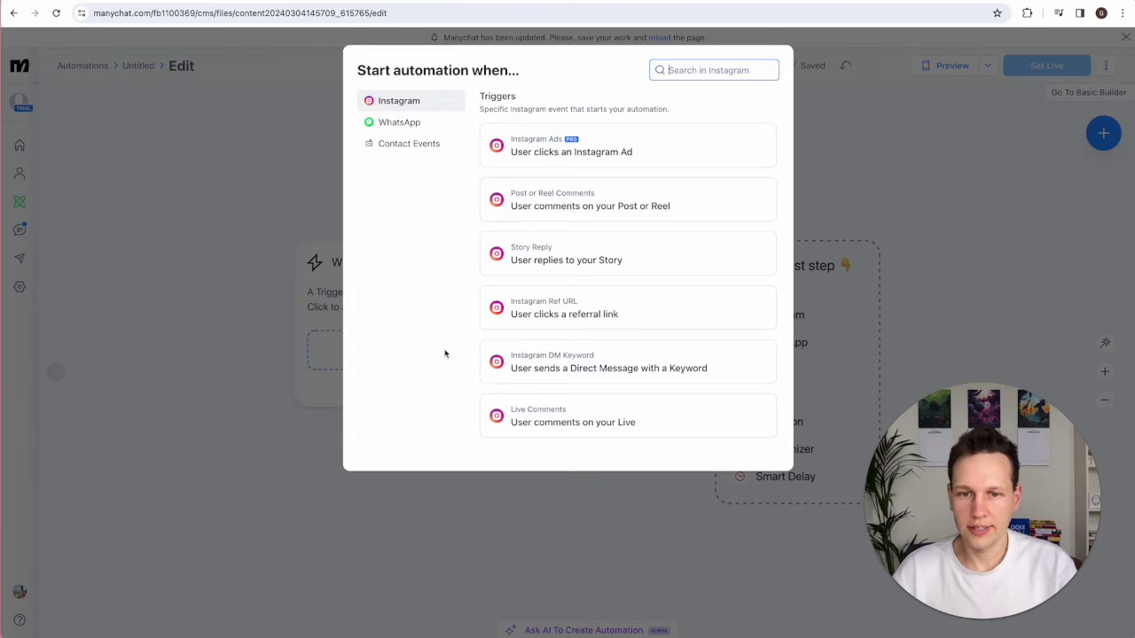
left_click(608, 369)
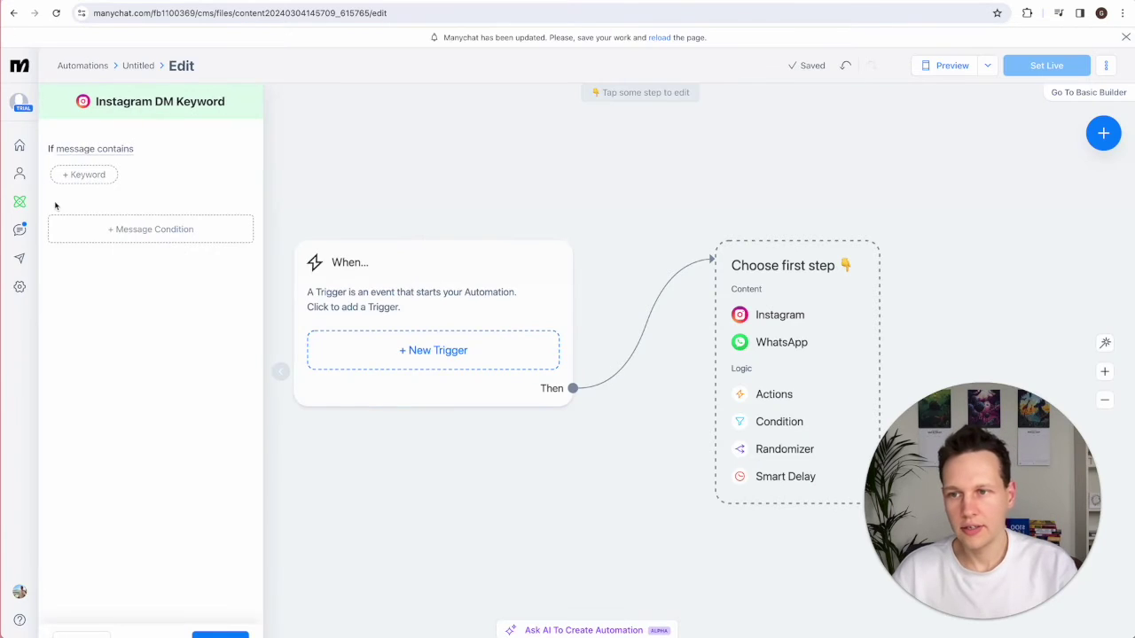
left_click(94, 178)
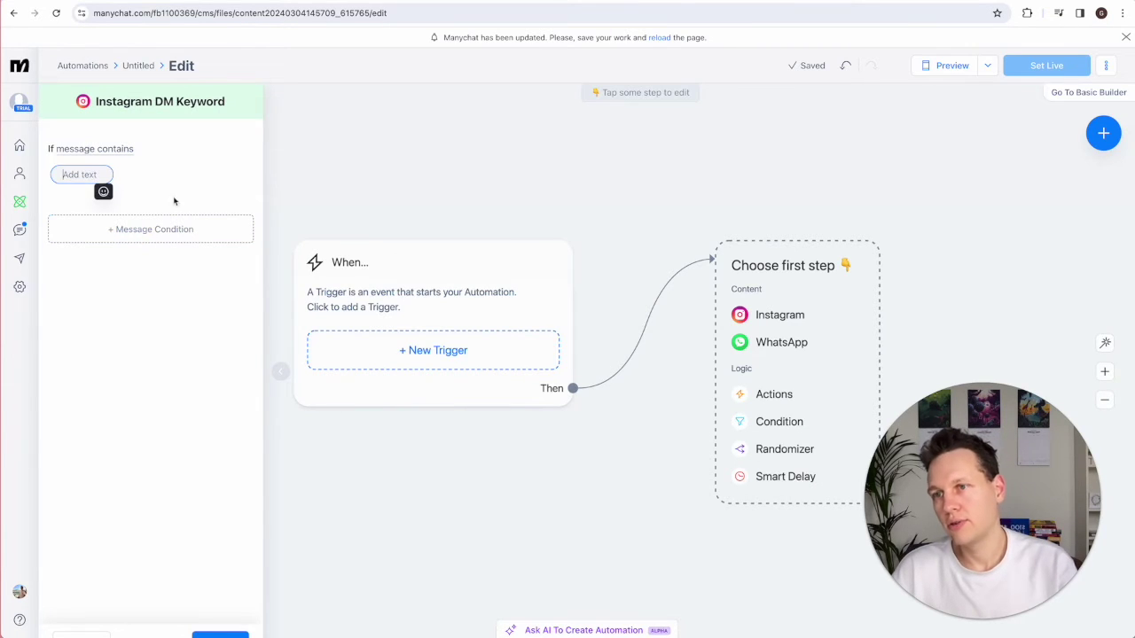
type("MAG")
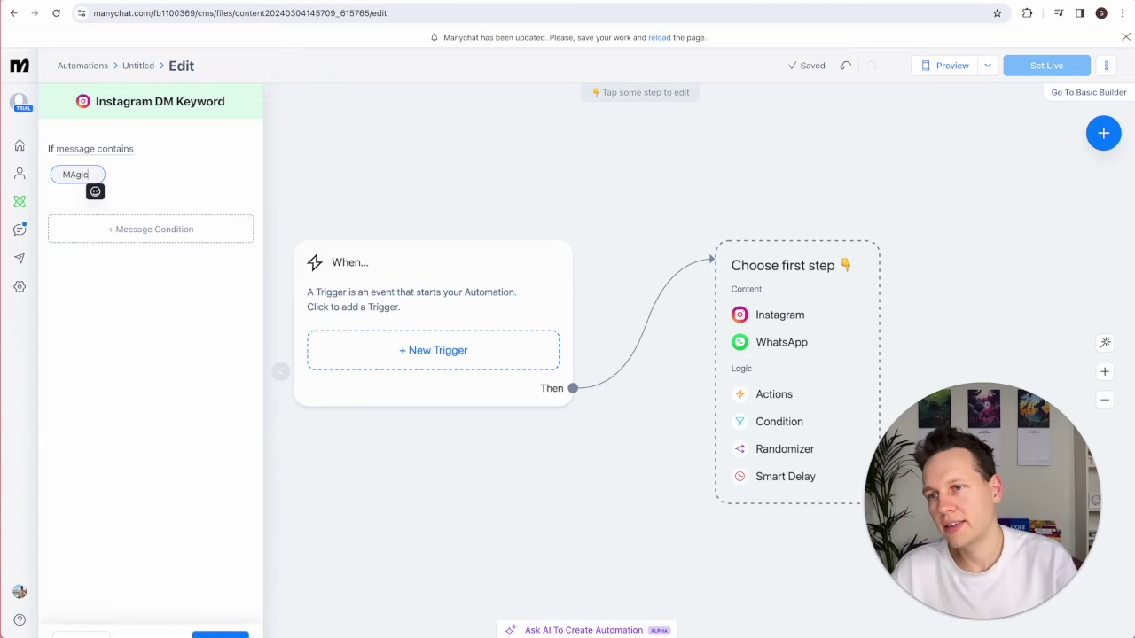
key("BackSpace")
key("BackSpace")
type("agic")
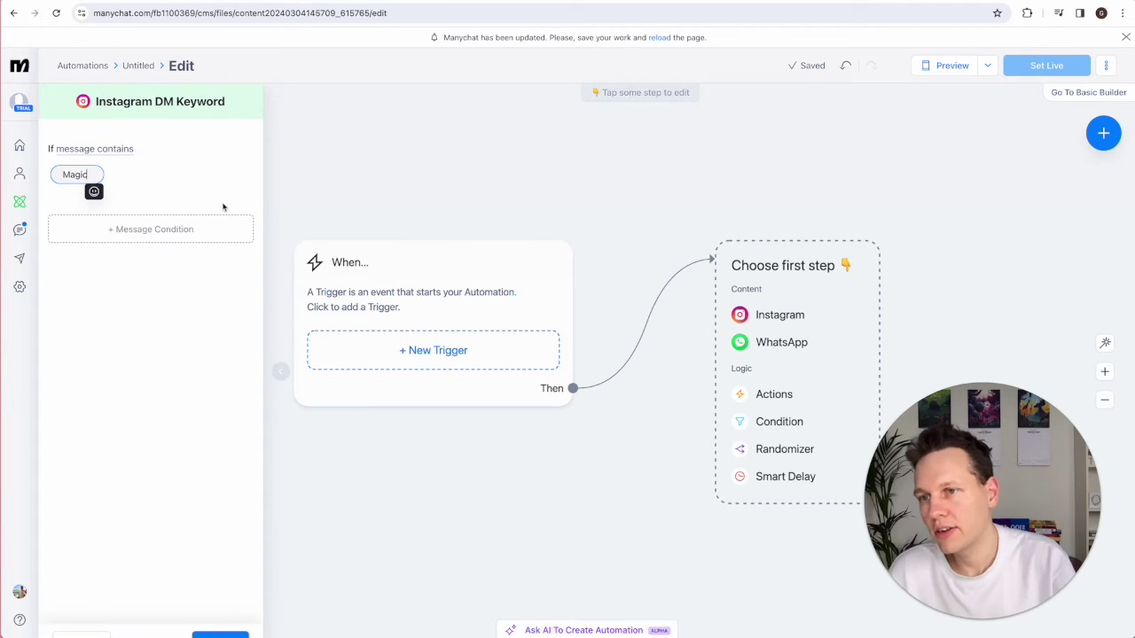
key("Return")
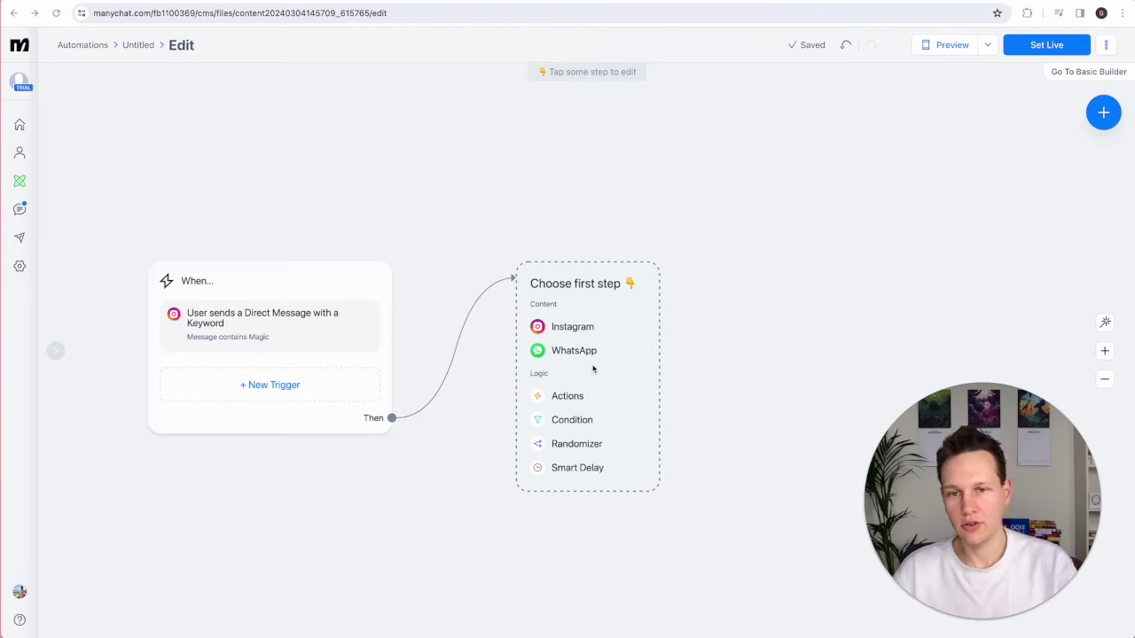
Make an Actions block the first step and add a Clear User Field action for GPT Input.
left_click(562, 396)
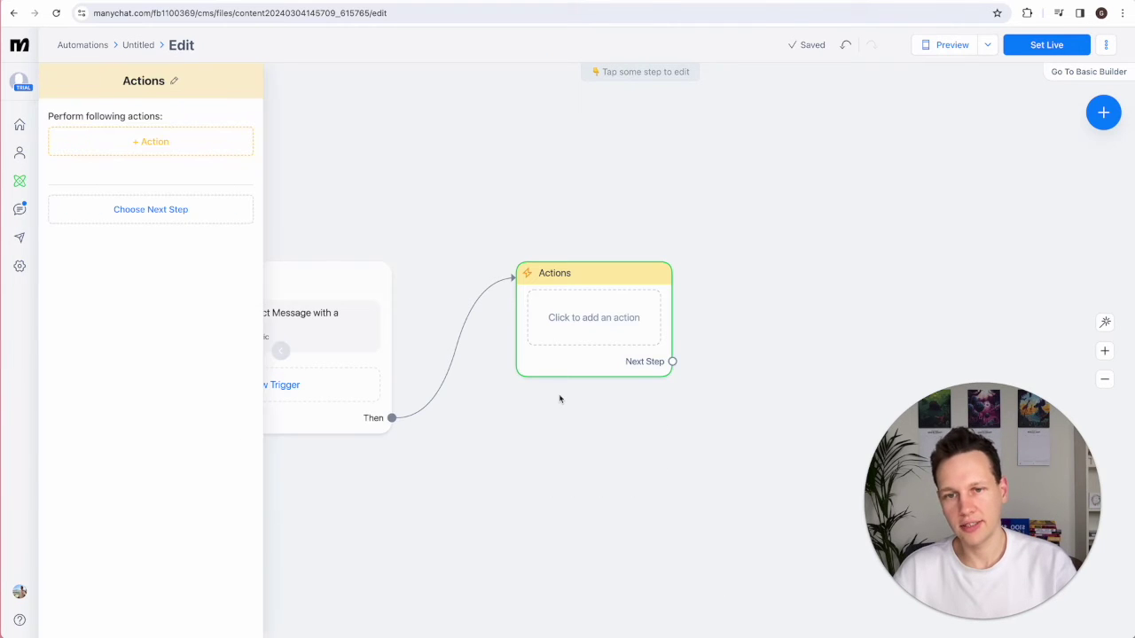
left_click(139, 147)
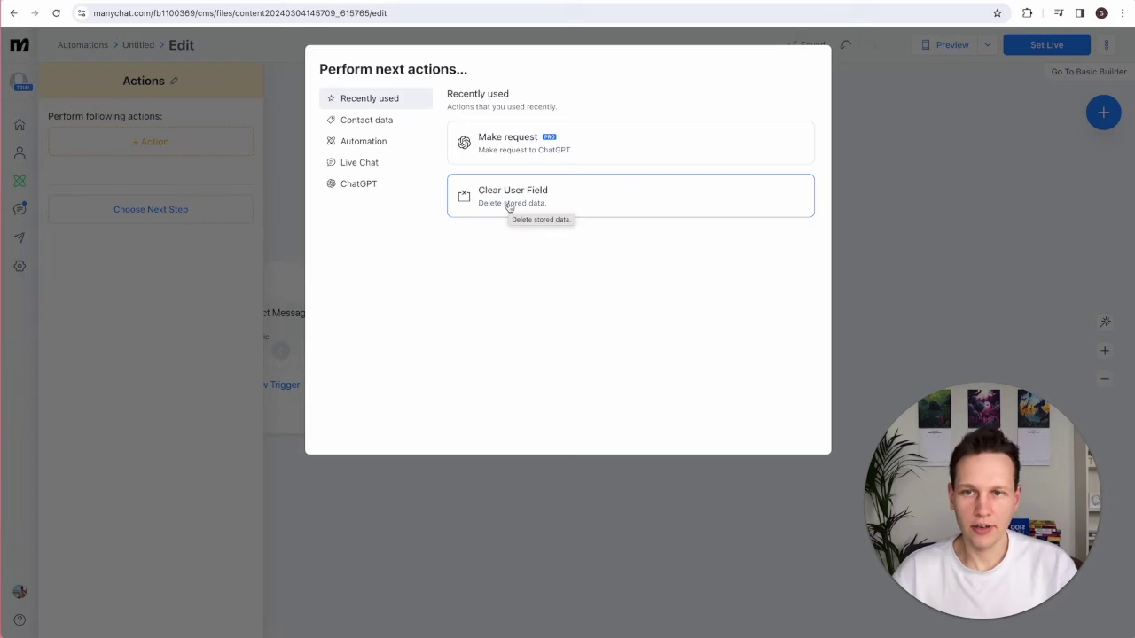
left_click(359, 124)
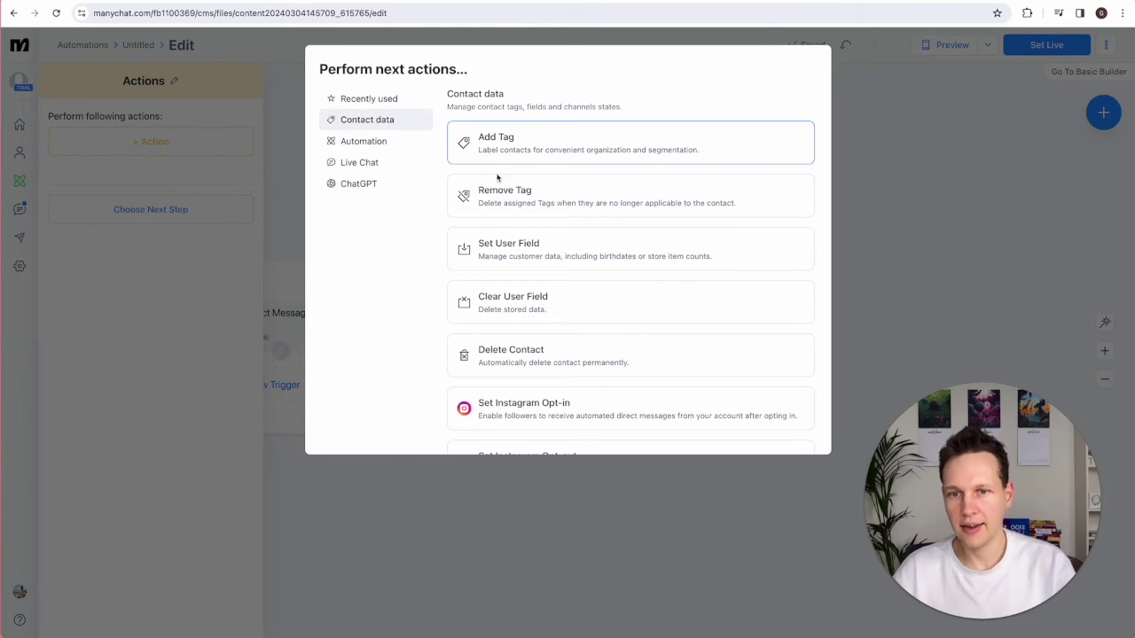
left_click(511, 310)
left_click(190, 166)
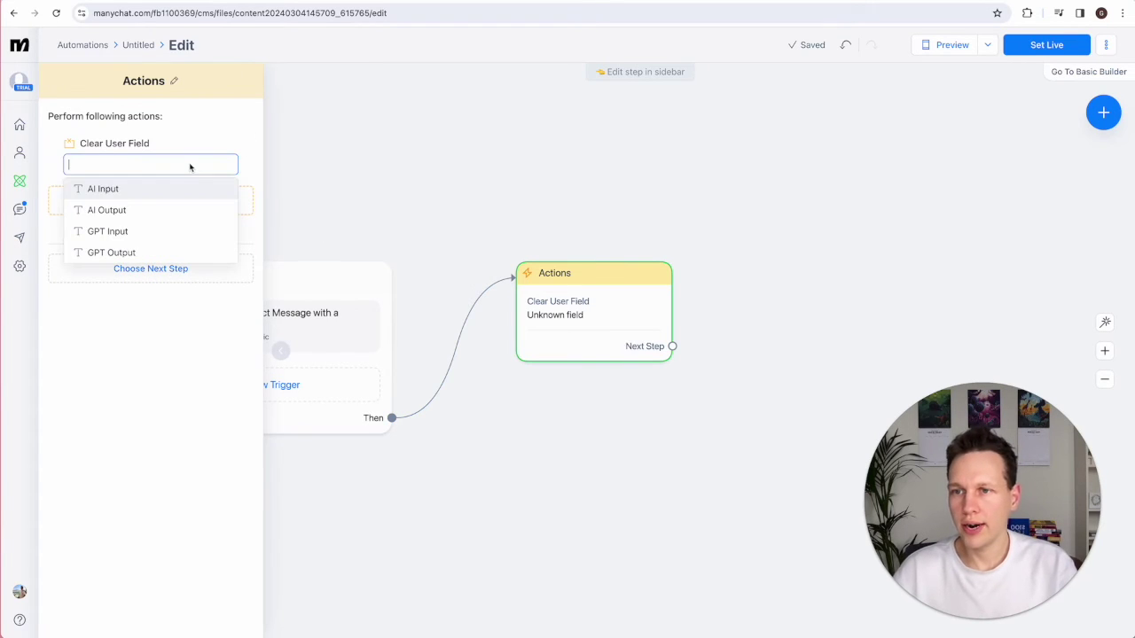
left_click(133, 237)
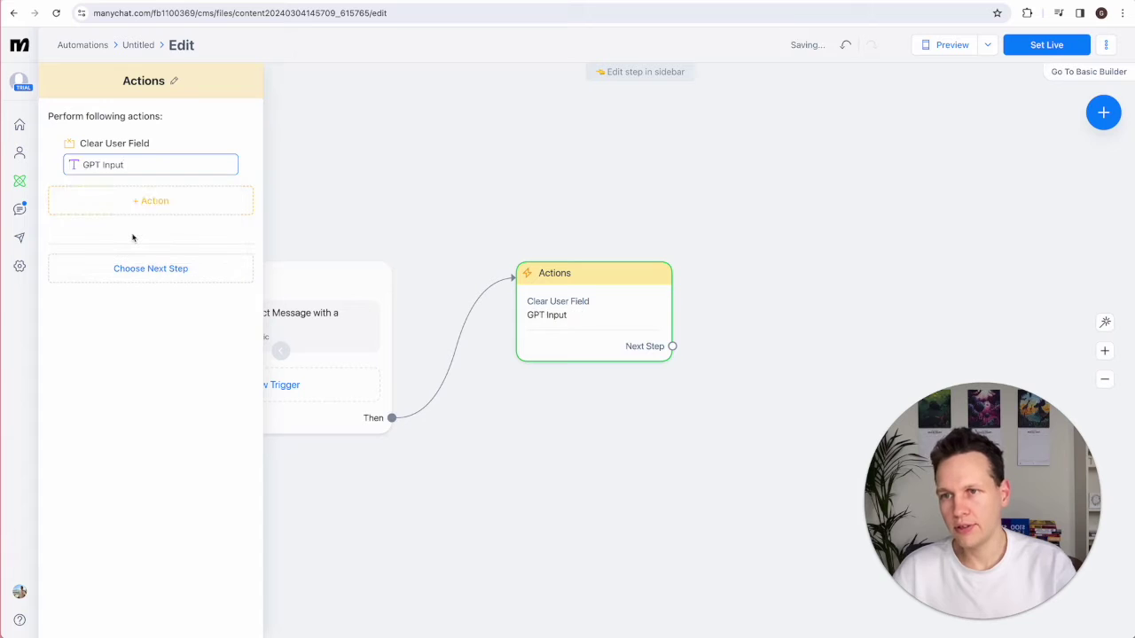
Add a second Clear User Field action to the Actions block for GPT Output.
left_click(177, 211)
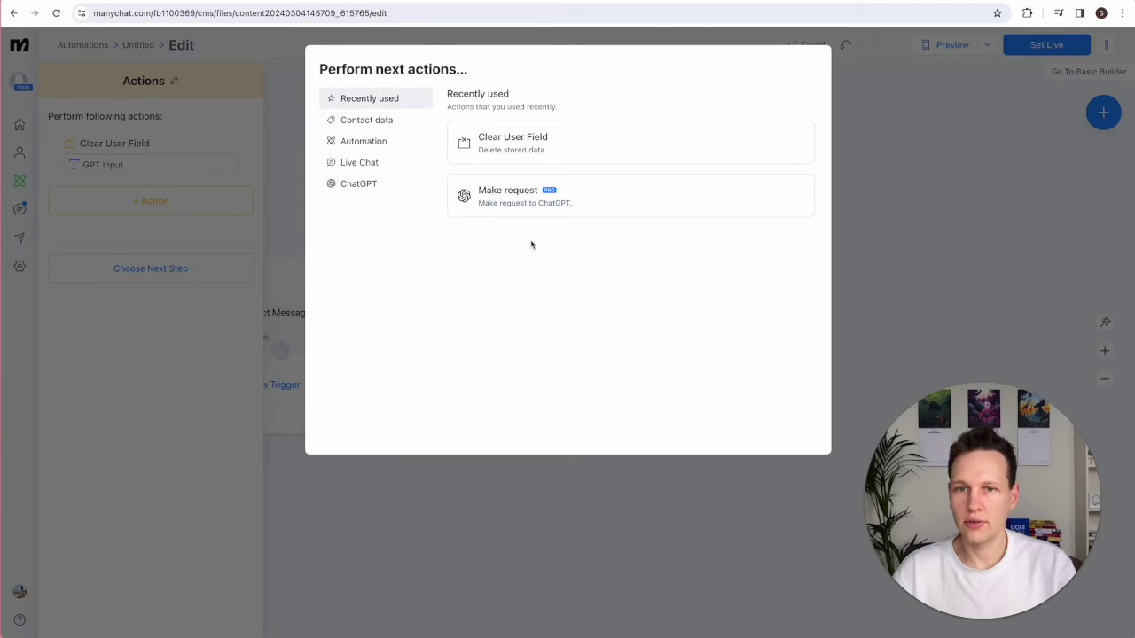
left_click(514, 149)
left_click(159, 225)
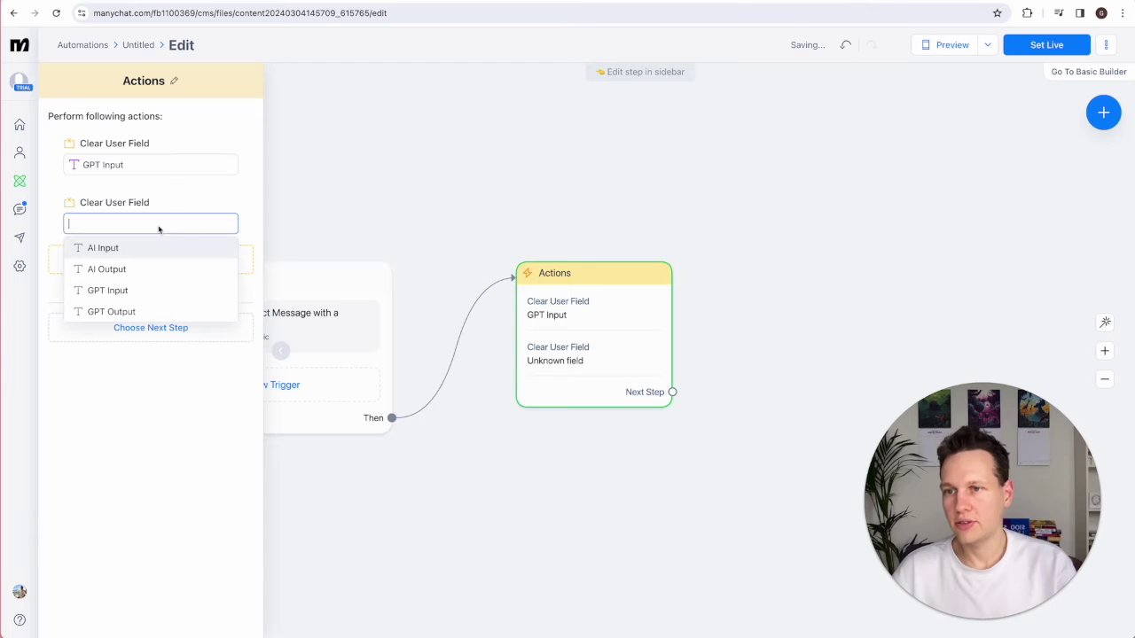
left_click(130, 315)
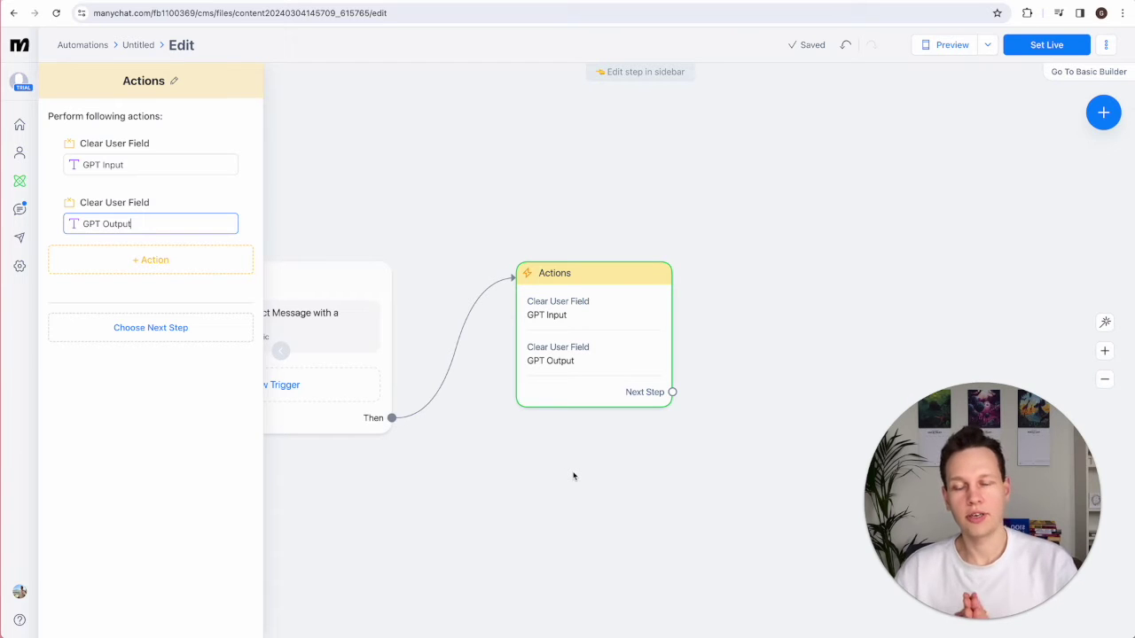
Add an Instagram Send Message step after the Actions block, containing a User Input block and no empty text block.
scroll(466, 471, "down", 1)
left_click_drag(467, 471, 560, 473)
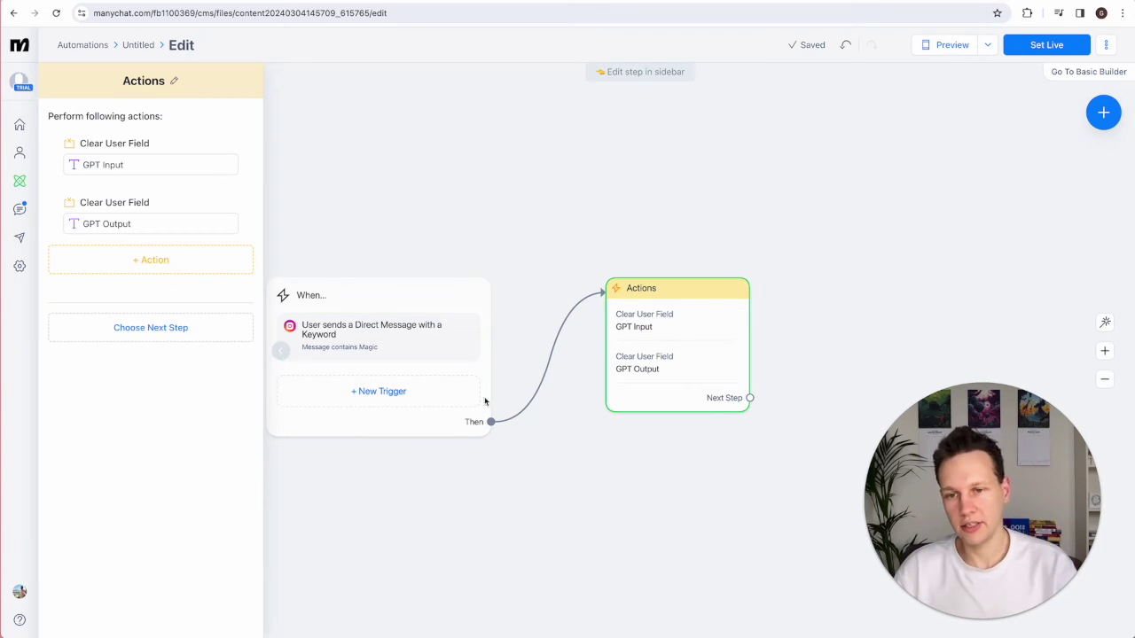
left_click_drag(763, 463, 532, 493)
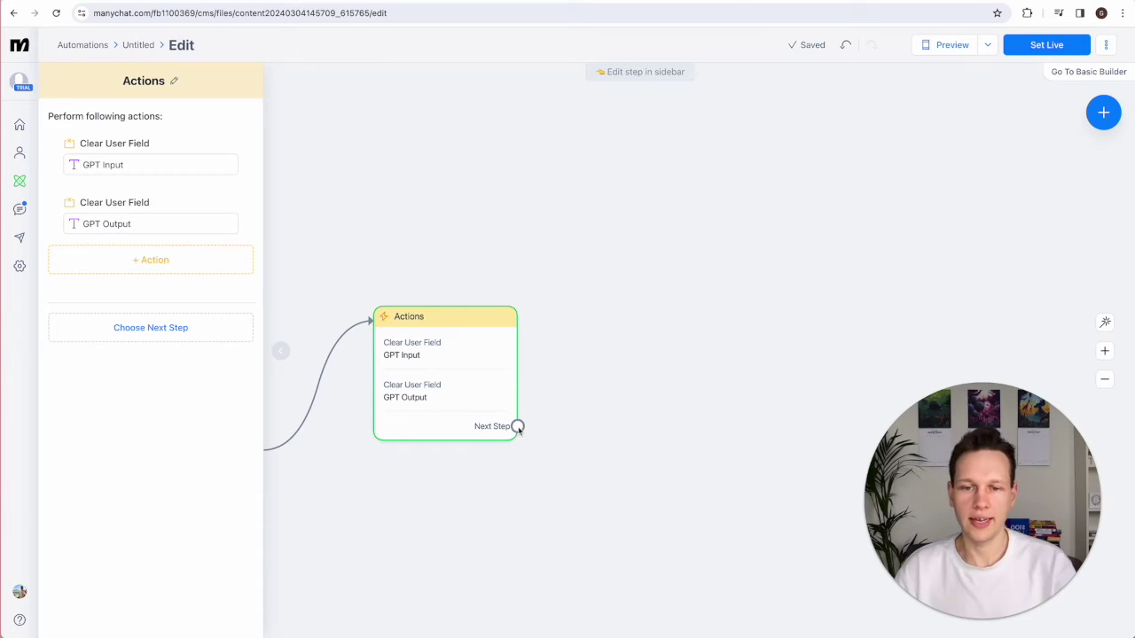
left_click_drag(518, 427, 611, 328)
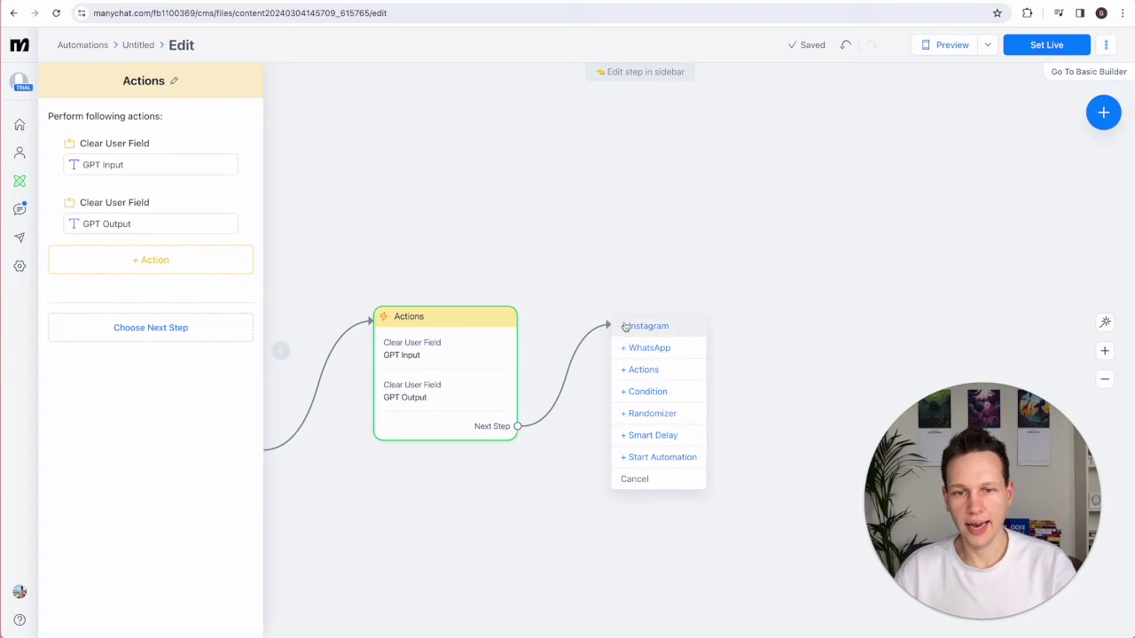
left_click(652, 327)
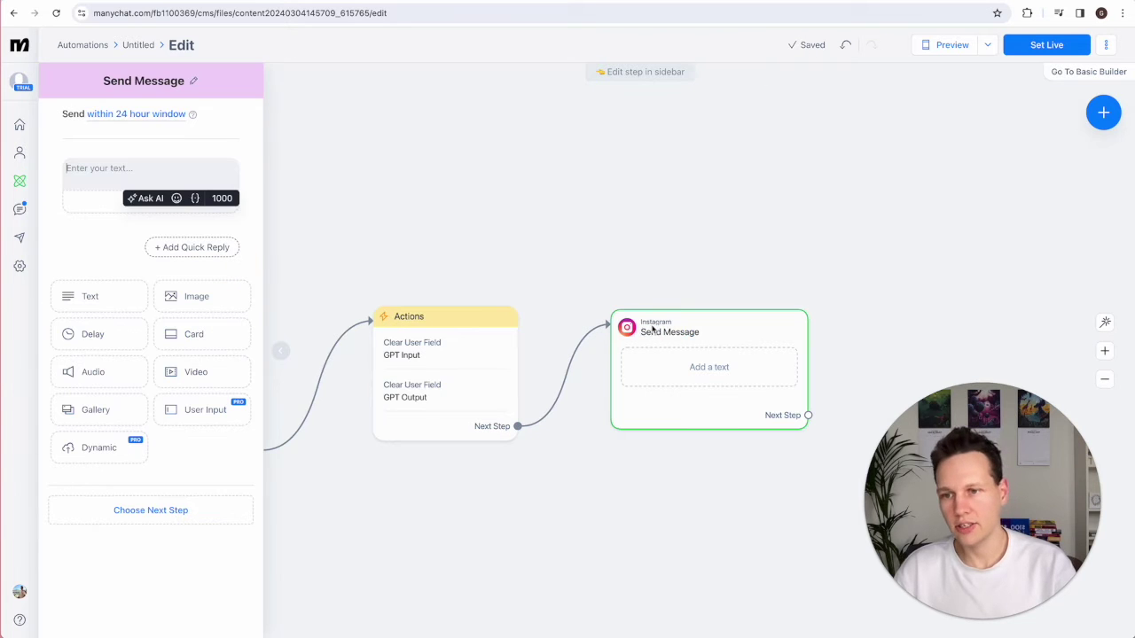
left_click(197, 418)
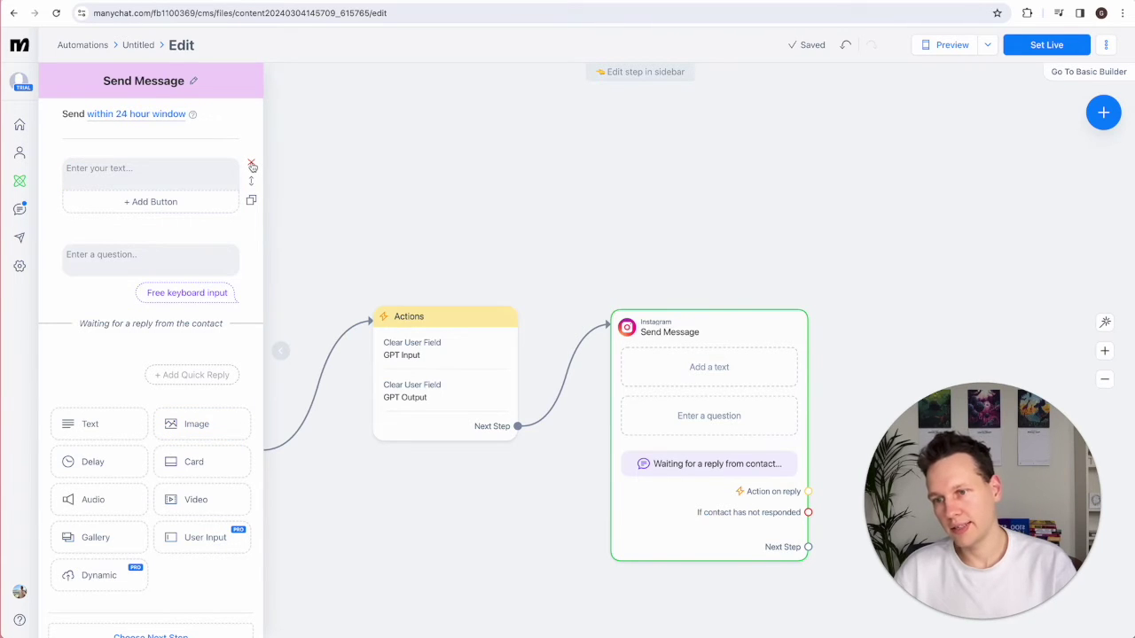
left_click(251, 166)
Enter "What is your question?" as the User Input question and save the response to the GPT Input custom field.
left_click(181, 184)
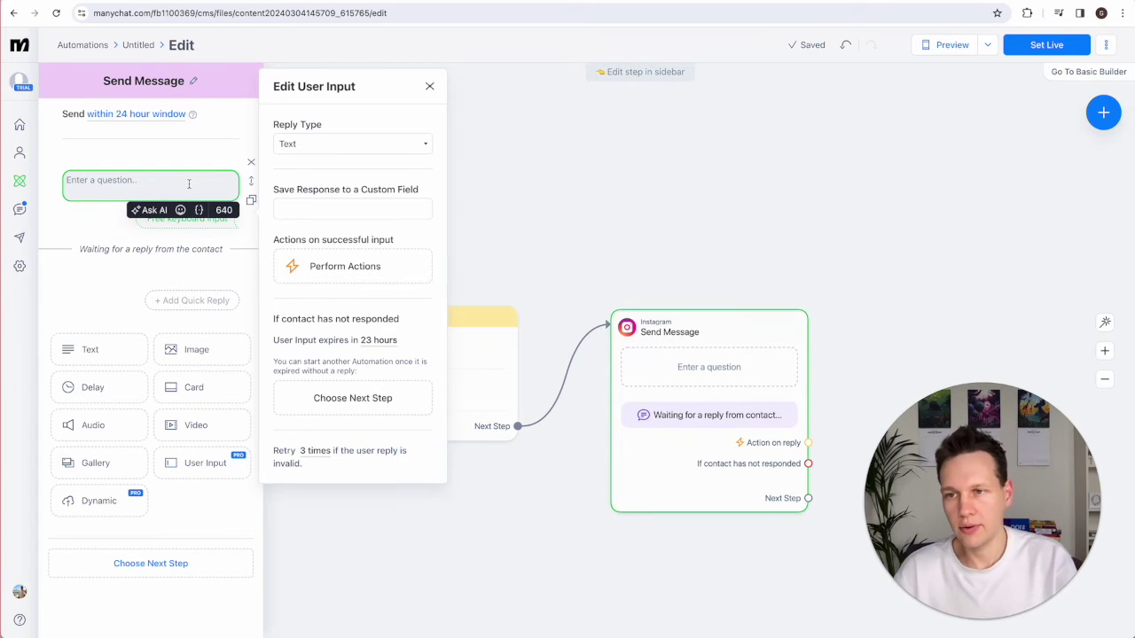
type("What is y")
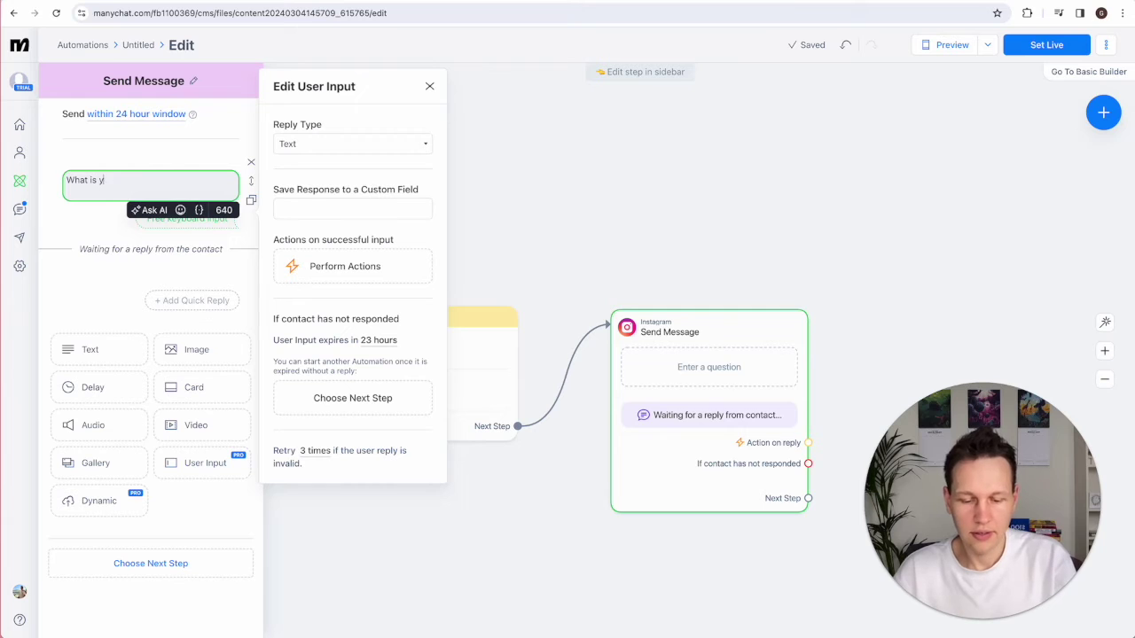
type("our question?")
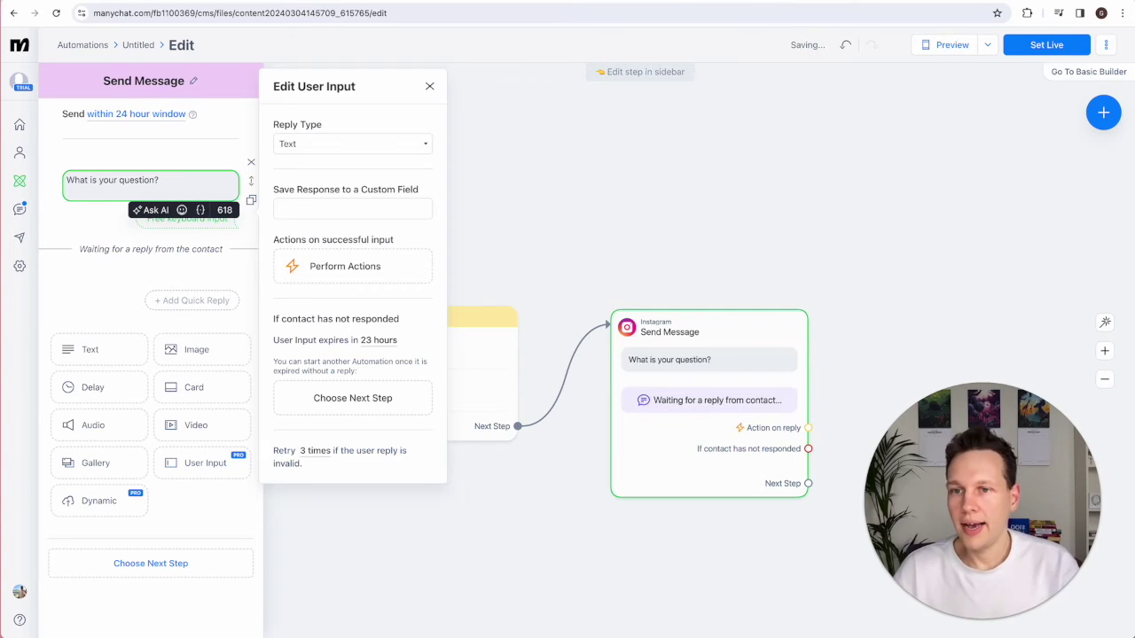
left_click(313, 211)
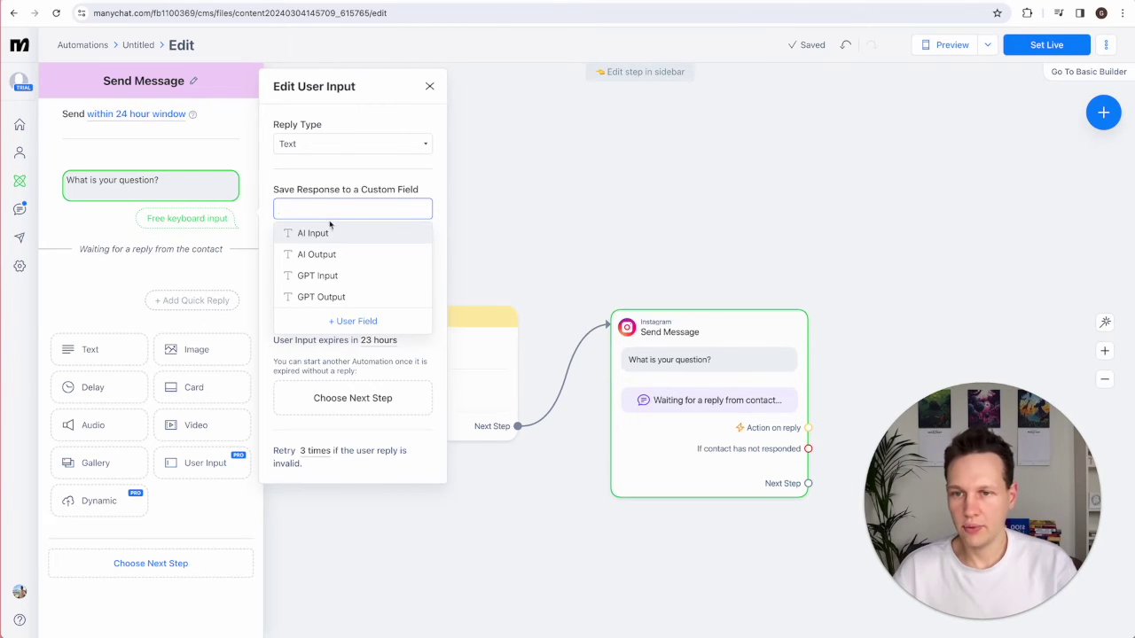
left_click(334, 281)
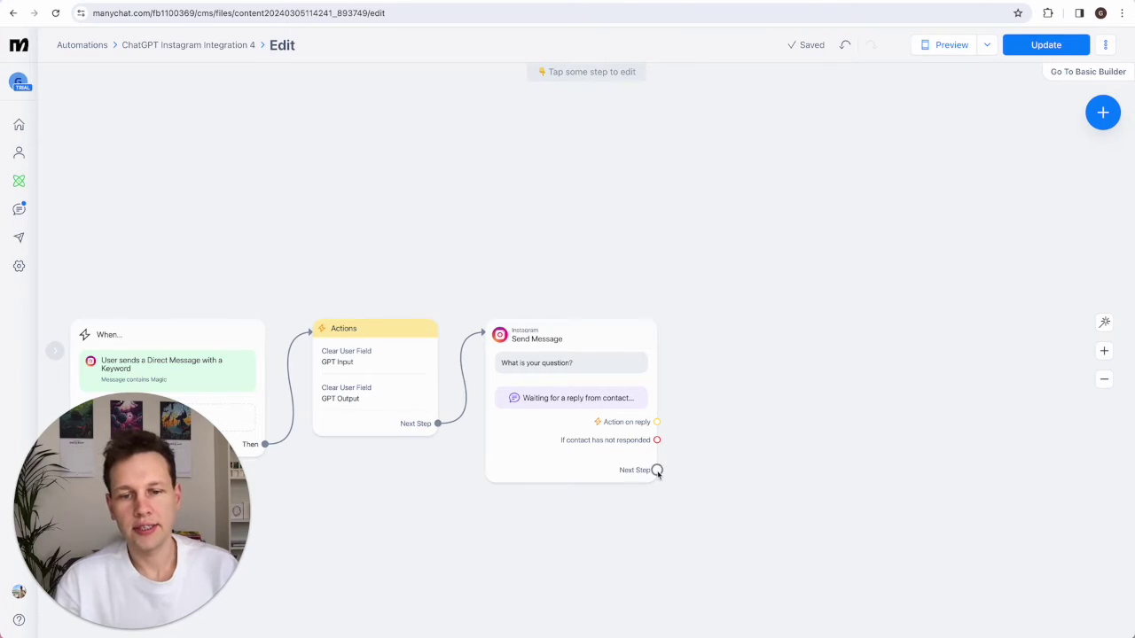
Connect a new Actions block after the question message and add the ChatGPT Make request action to it.
left_click_drag(657, 470, 725, 336)
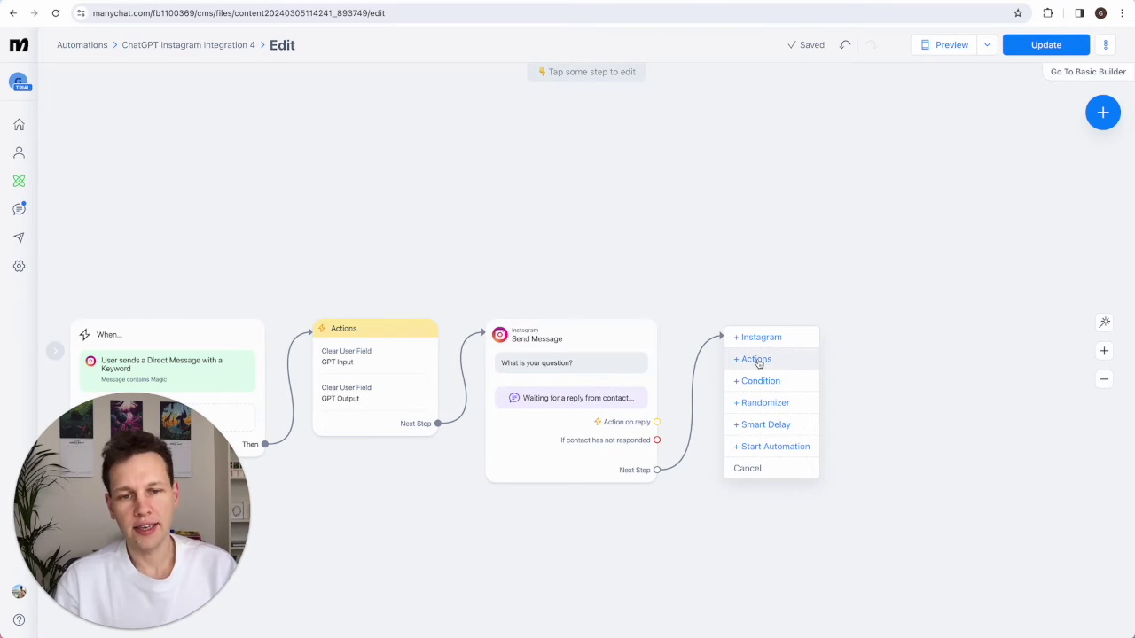
left_click(757, 360)
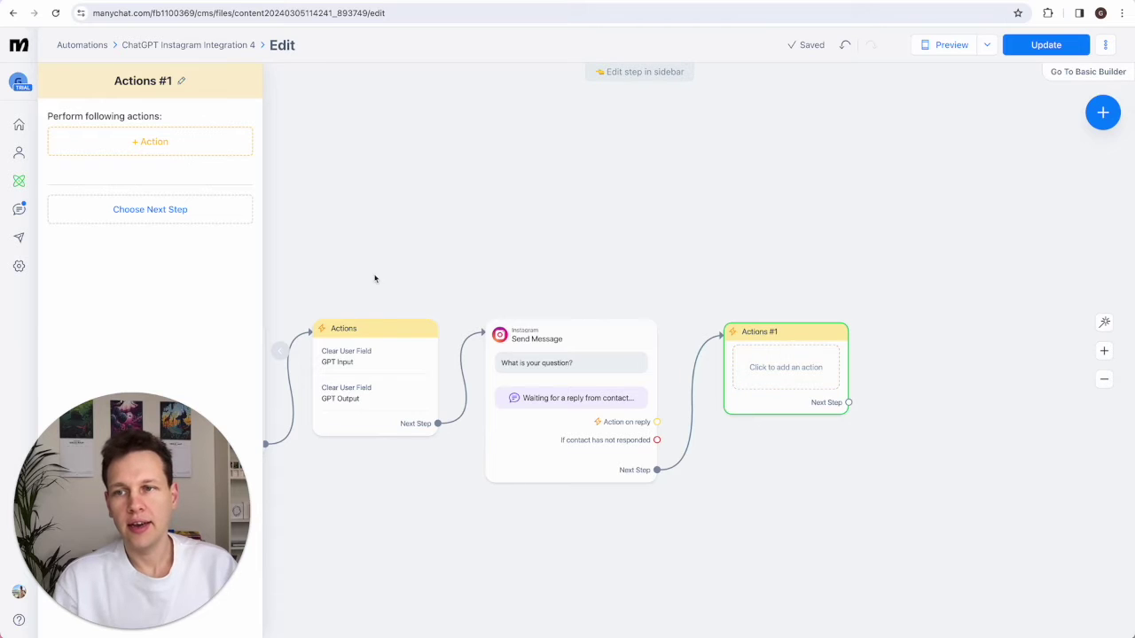
left_click(218, 150)
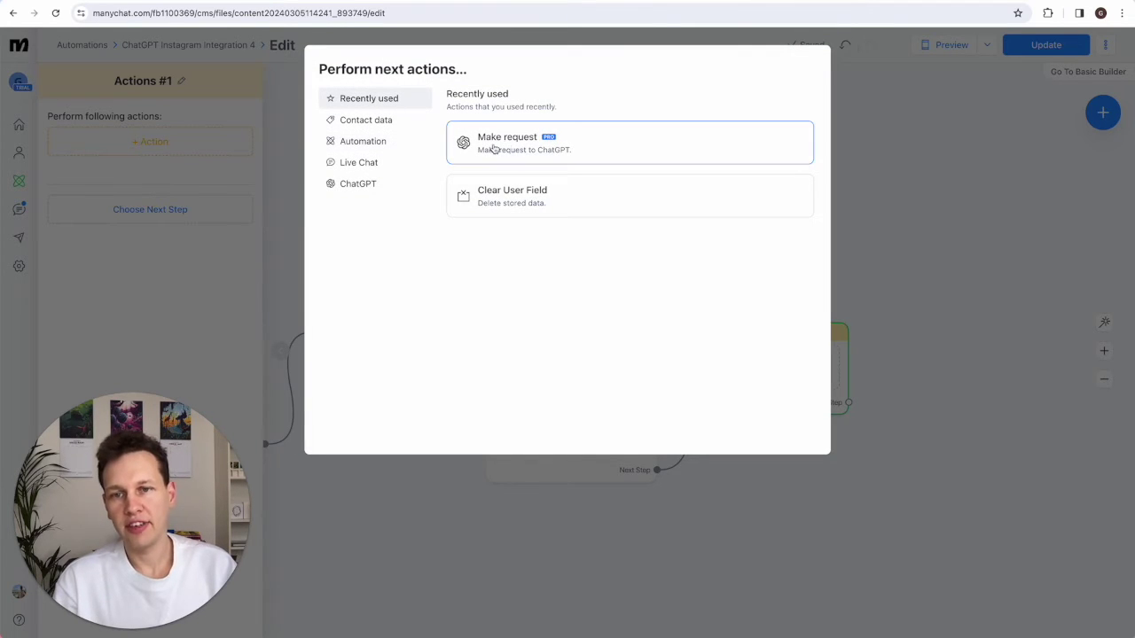
left_click(371, 188)
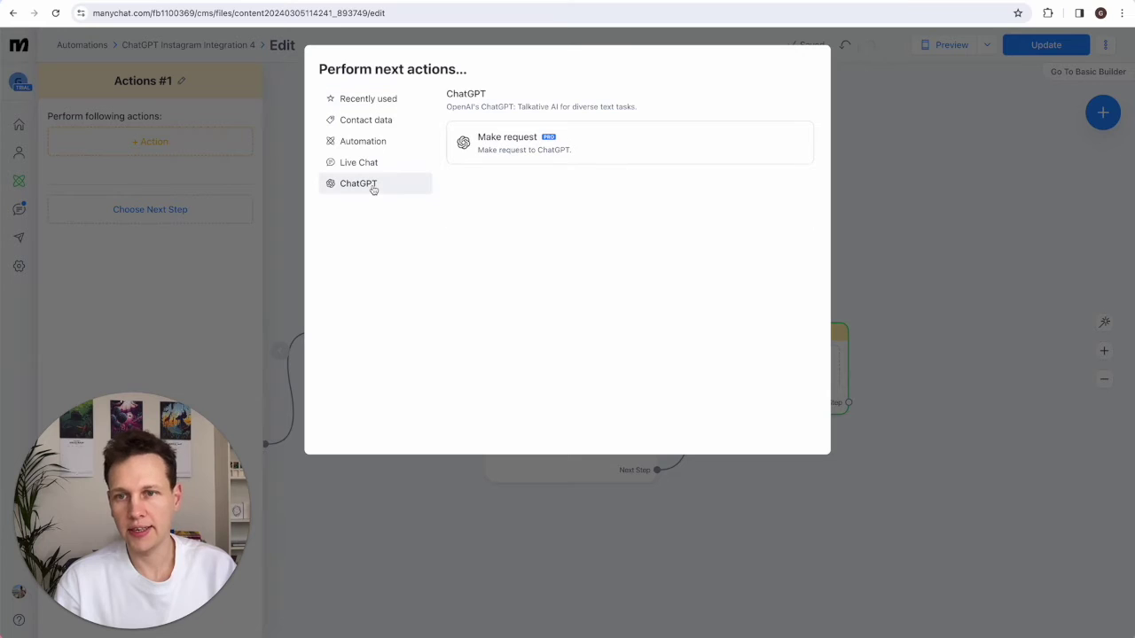
left_click(532, 151)
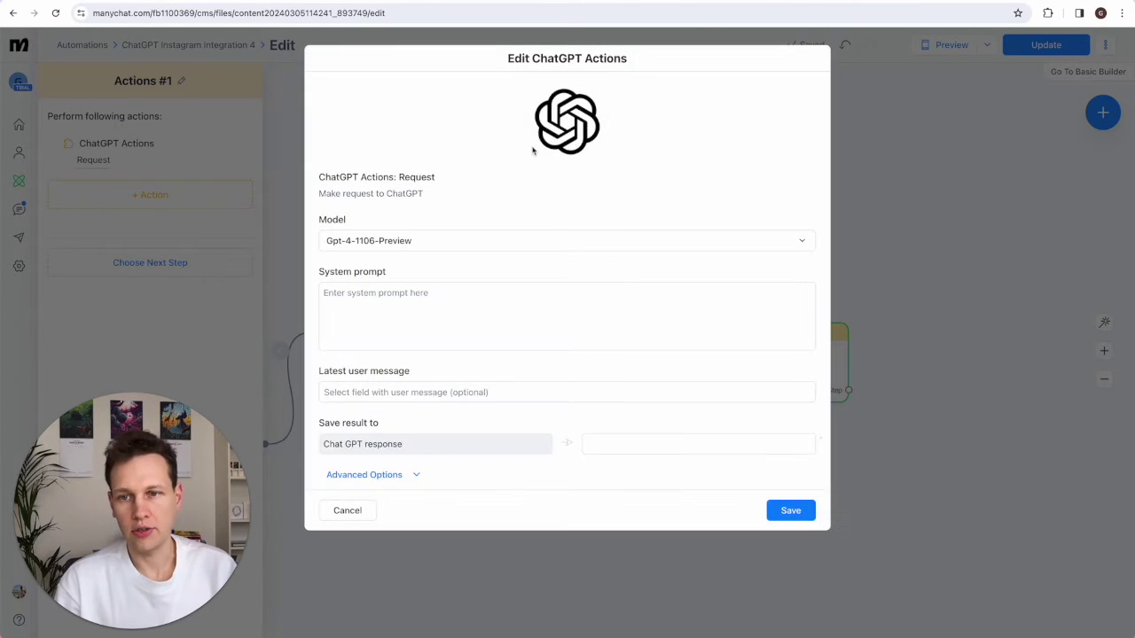
Set the ChatGPT request's model to gpt-3.5-turbo and insert the GPT Input custom user field as the system prompt.
left_click(456, 243)
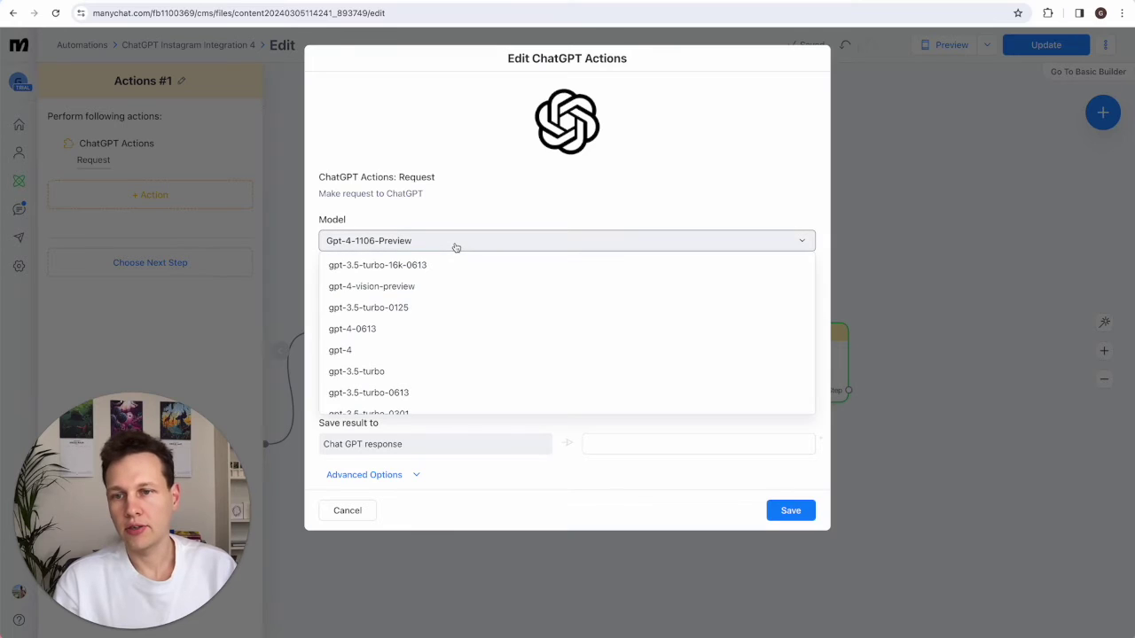
left_click(408, 373)
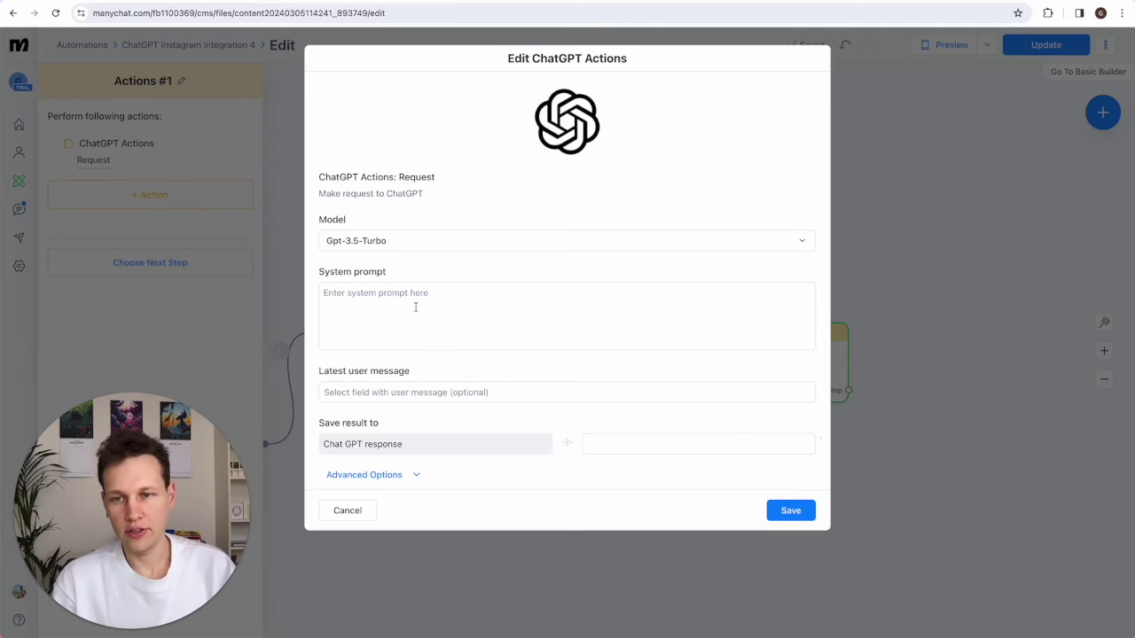
left_click(414, 308)
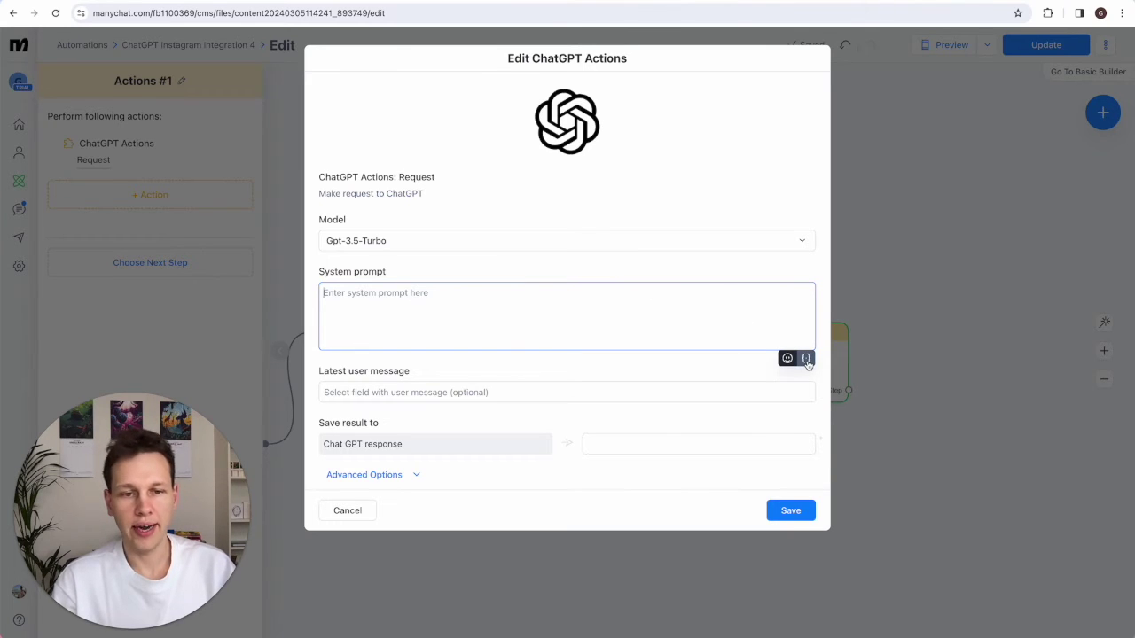
left_click(806, 359)
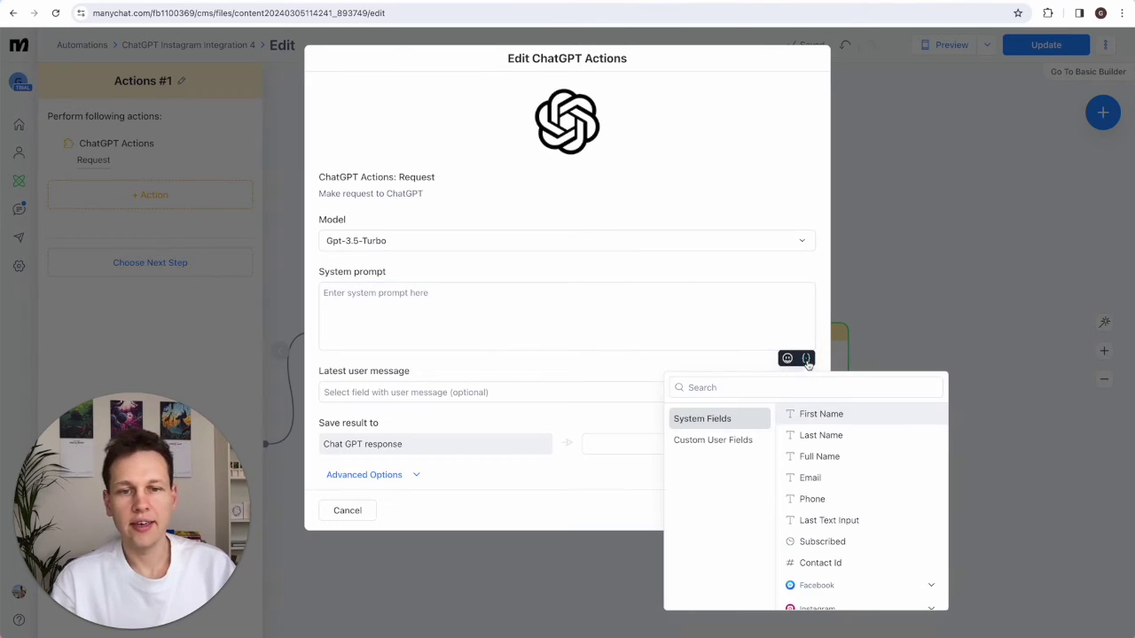
left_click(733, 441)
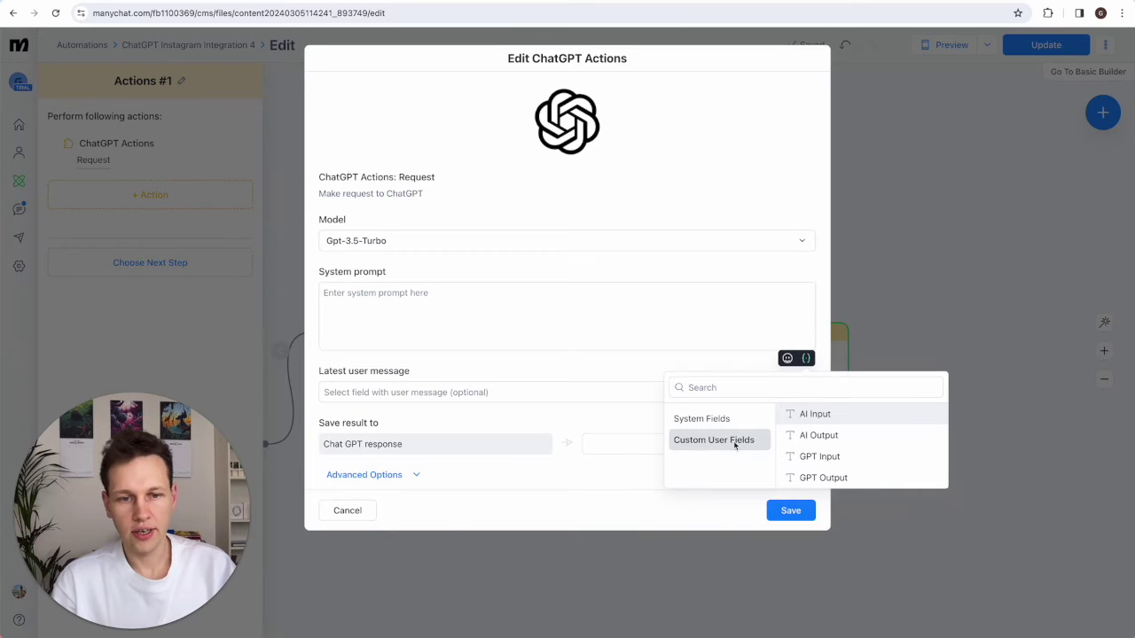
left_click(836, 458)
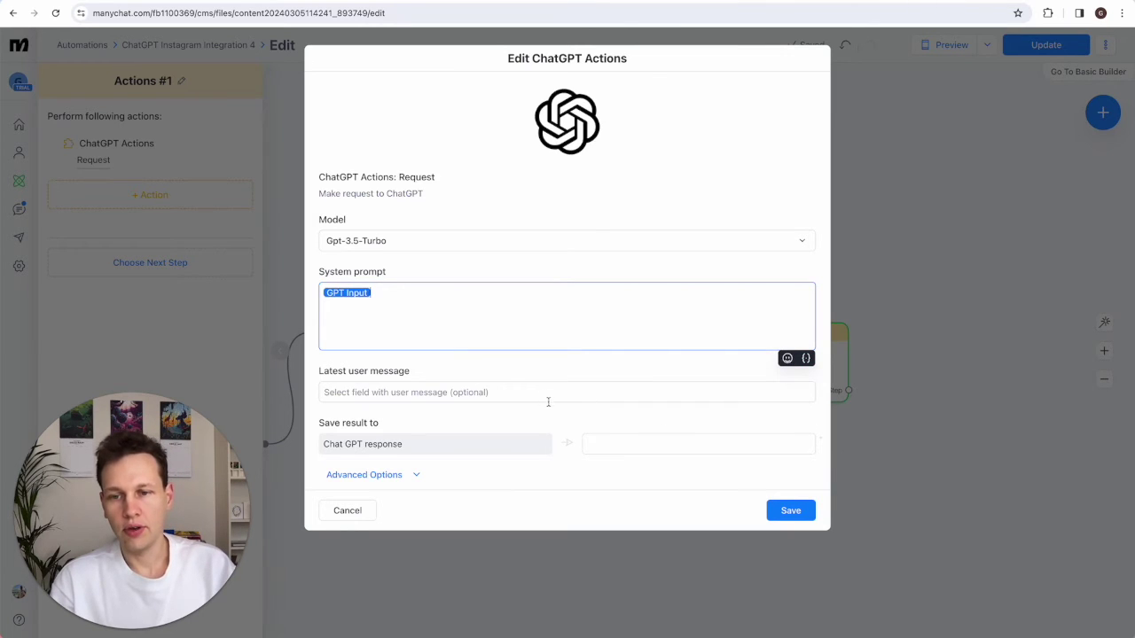
Store the ChatGPT response in the GPT Output field and save the request action.
left_click(637, 446)
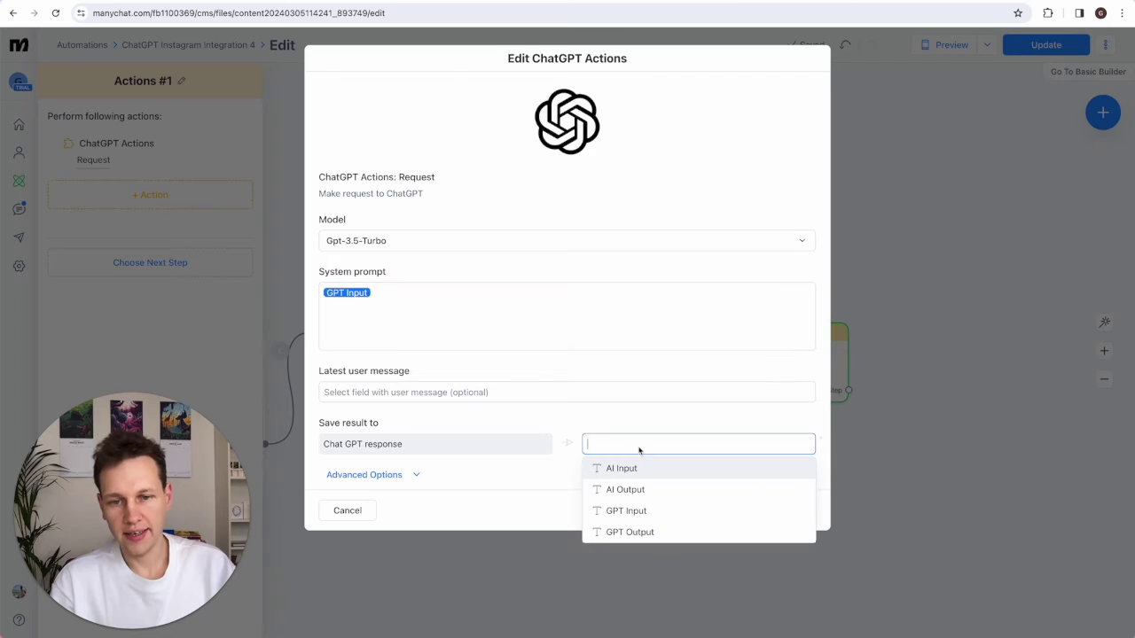
left_click(645, 533)
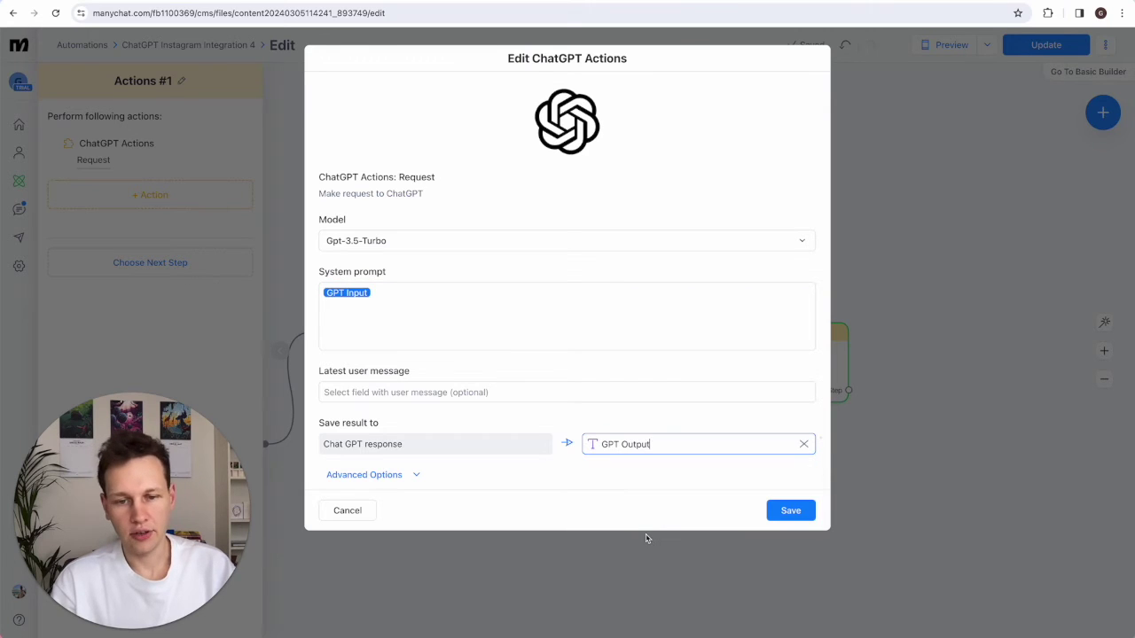
left_click(792, 512)
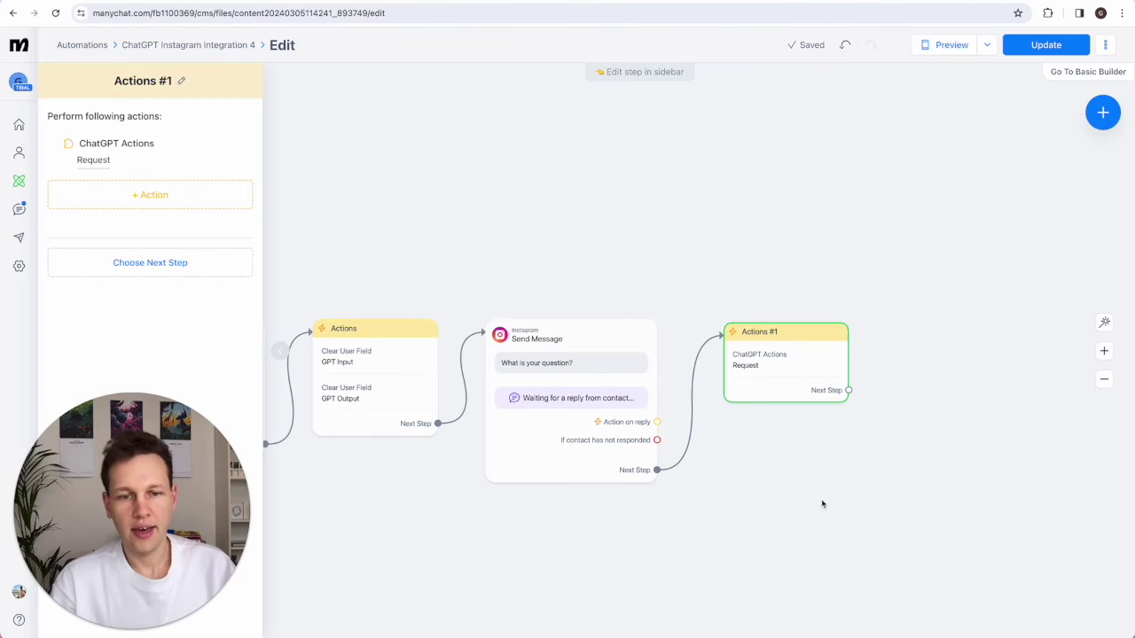
Add a Condition step after the ChatGPT request that checks whether the custom user field GPT Output is unknown.
left_click_drag(927, 451, 750, 440)
left_click(750, 414)
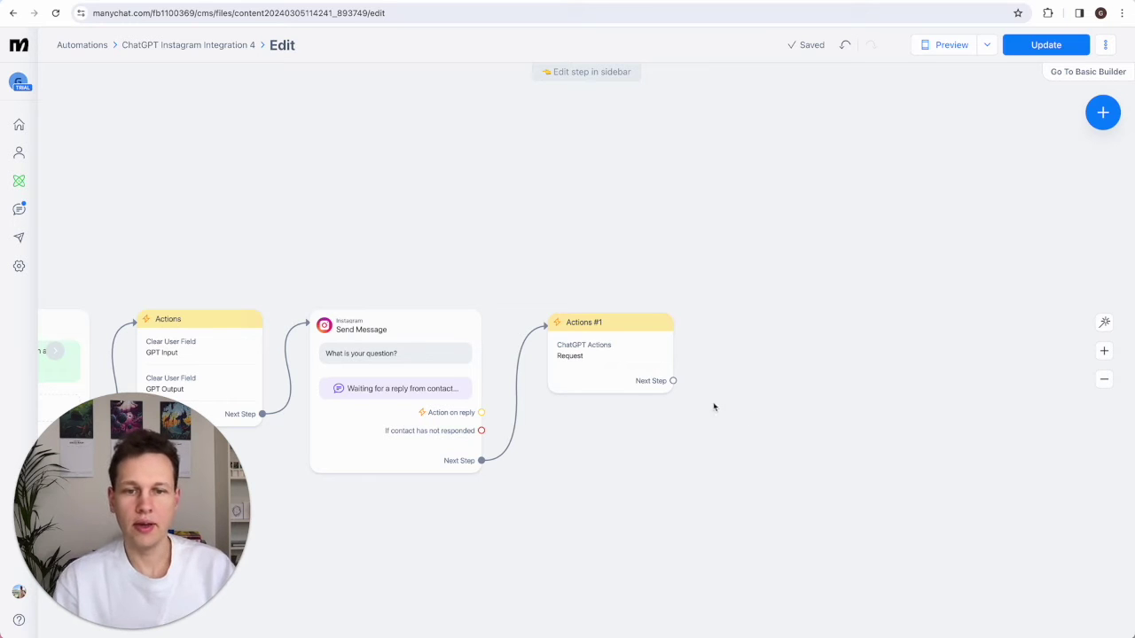
left_click_drag(687, 375, 744, 335)
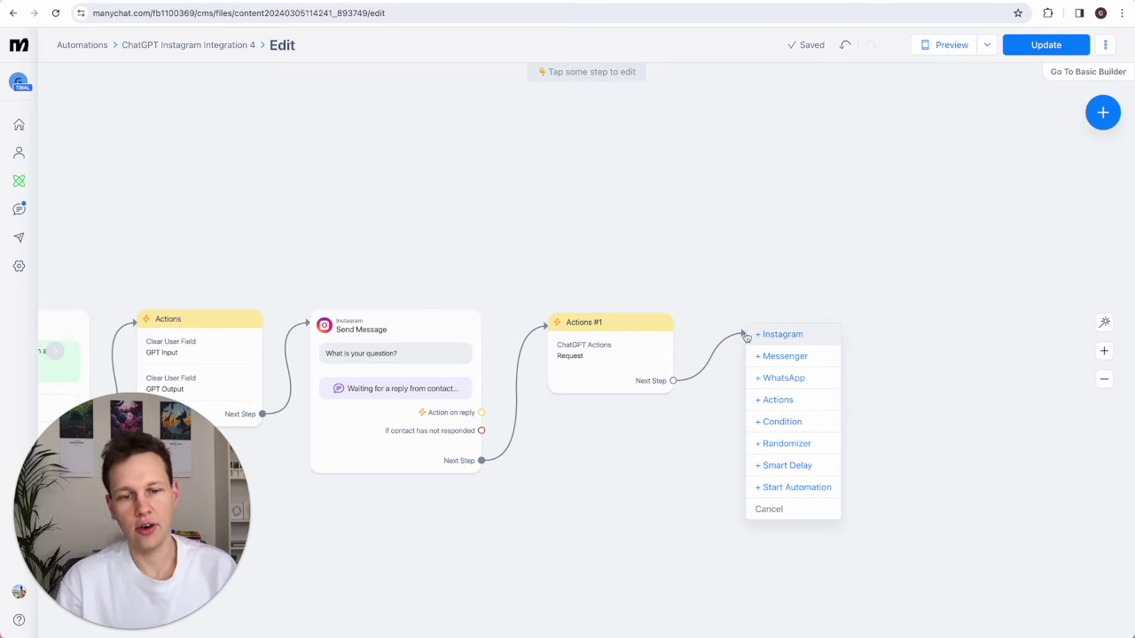
left_click(778, 422)
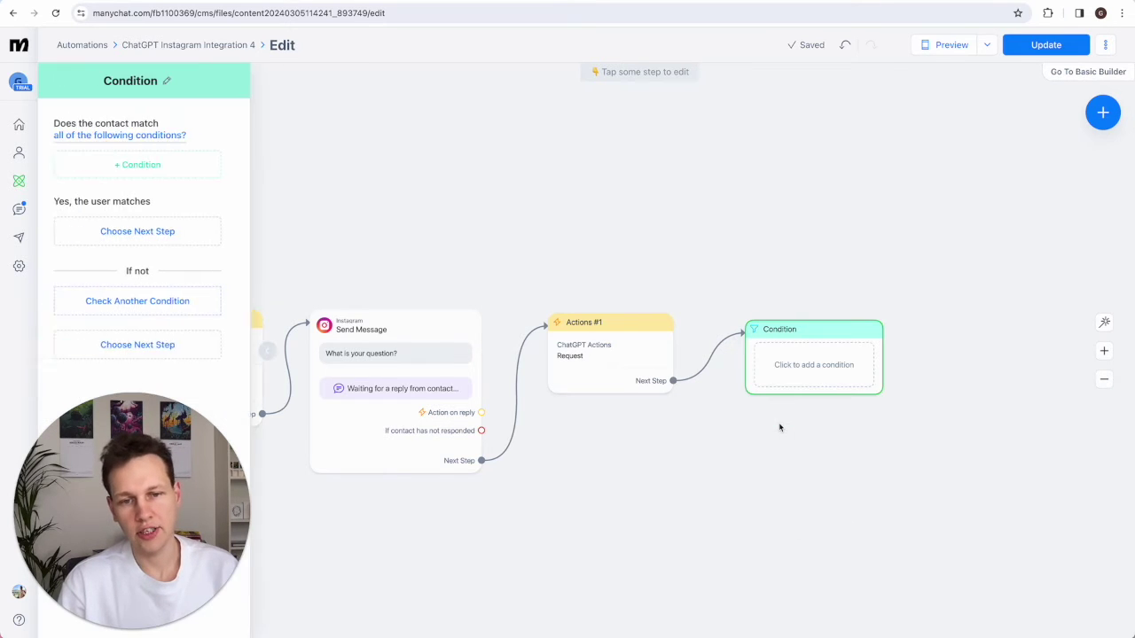
left_click(164, 163)
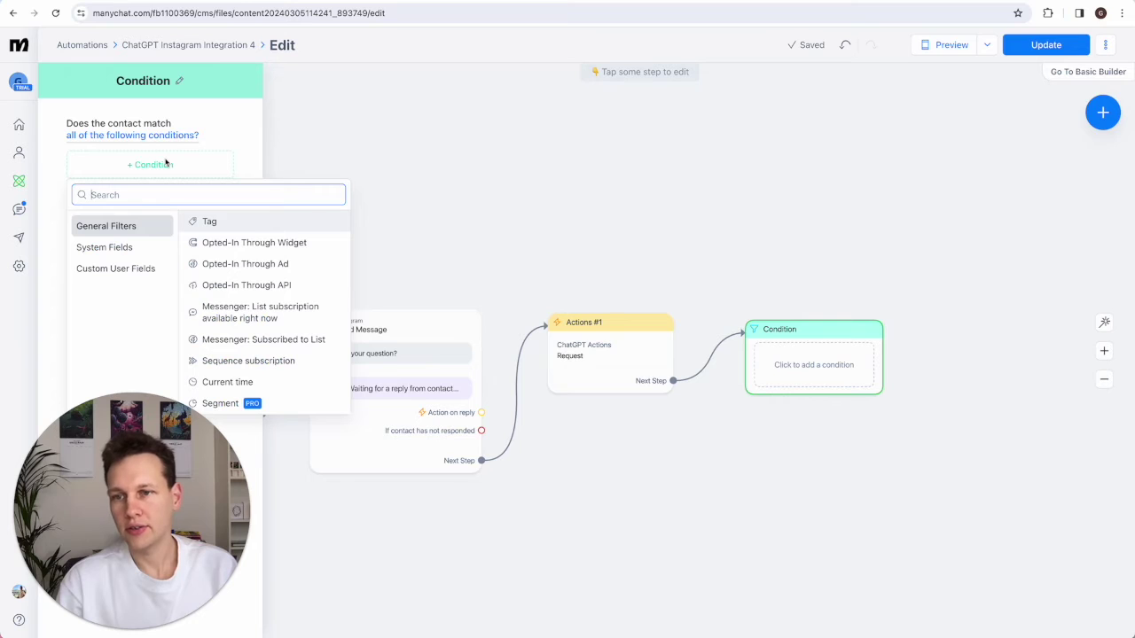
left_click(141, 273)
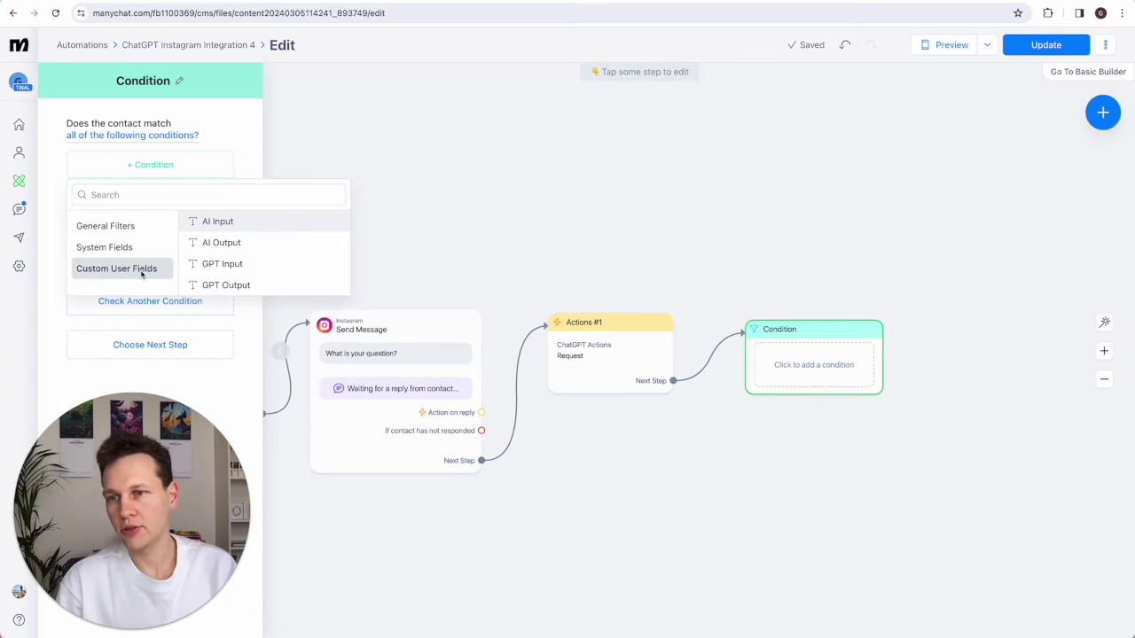
left_click(238, 286)
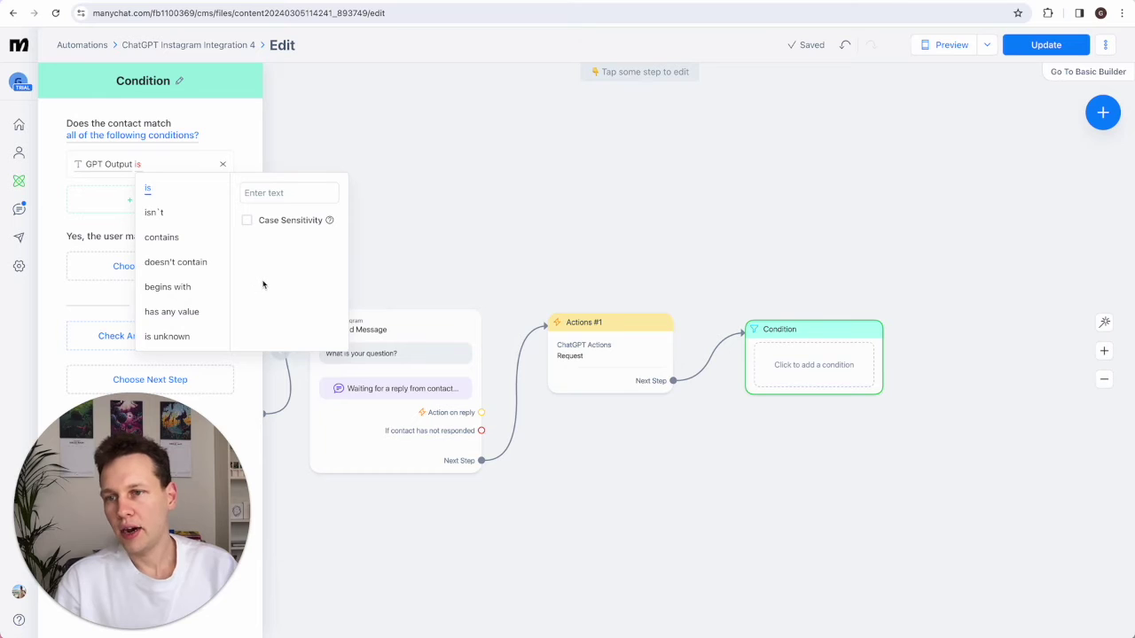
left_click(171, 338)
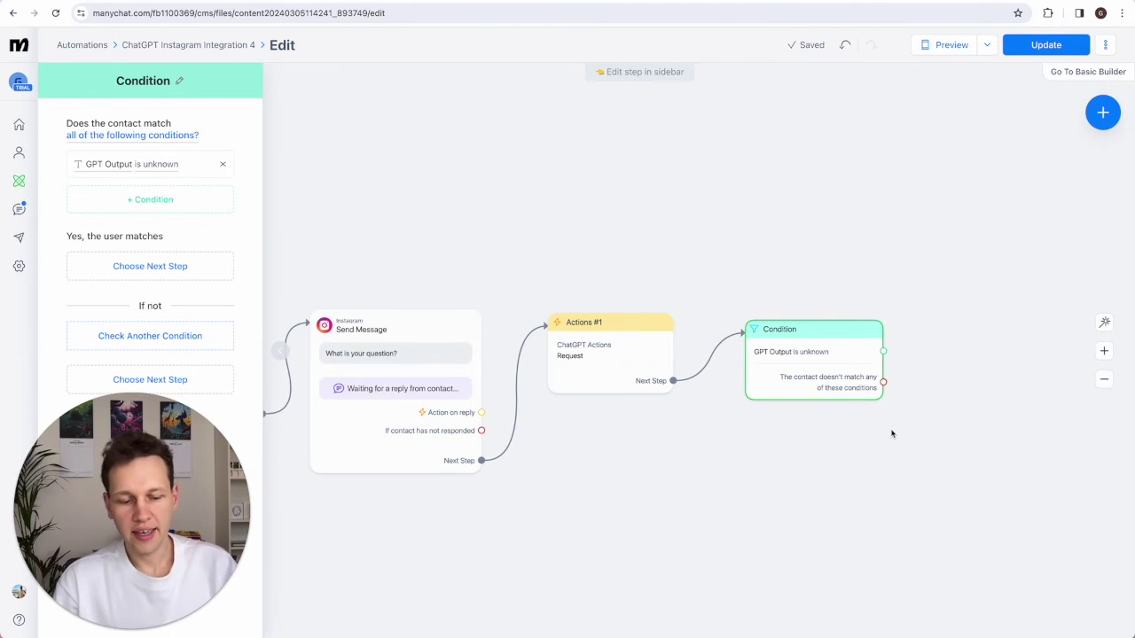
Connect a new Instagram message to the condition branch where GPT Output is unknown.
left_click_drag(892, 433, 663, 454)
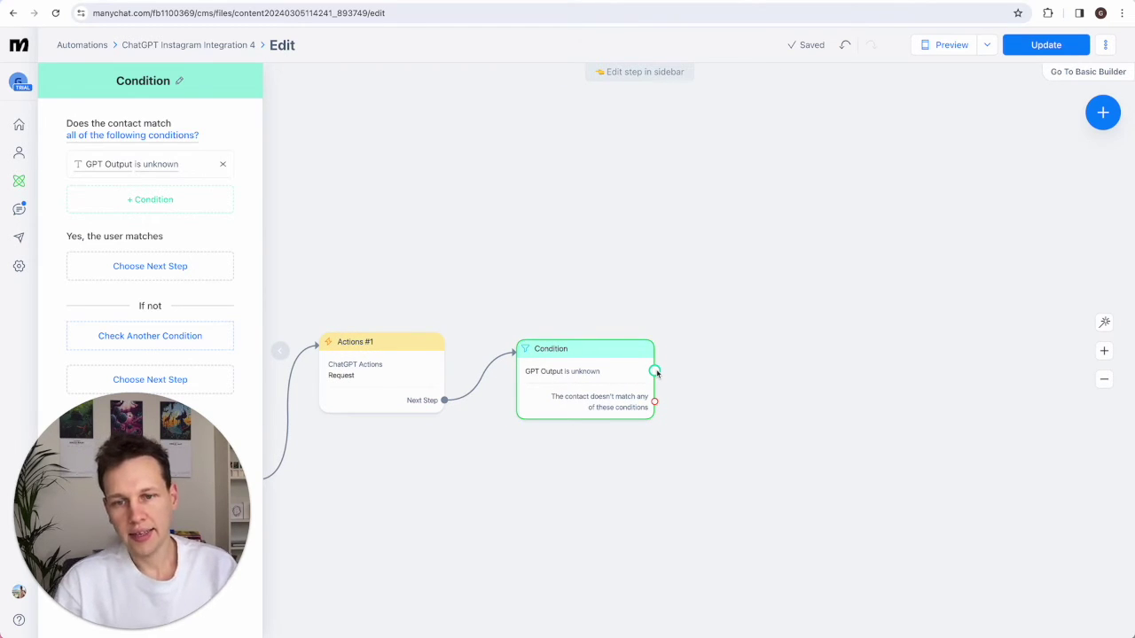
left_click_drag(654, 371, 716, 209)
left_click(749, 209)
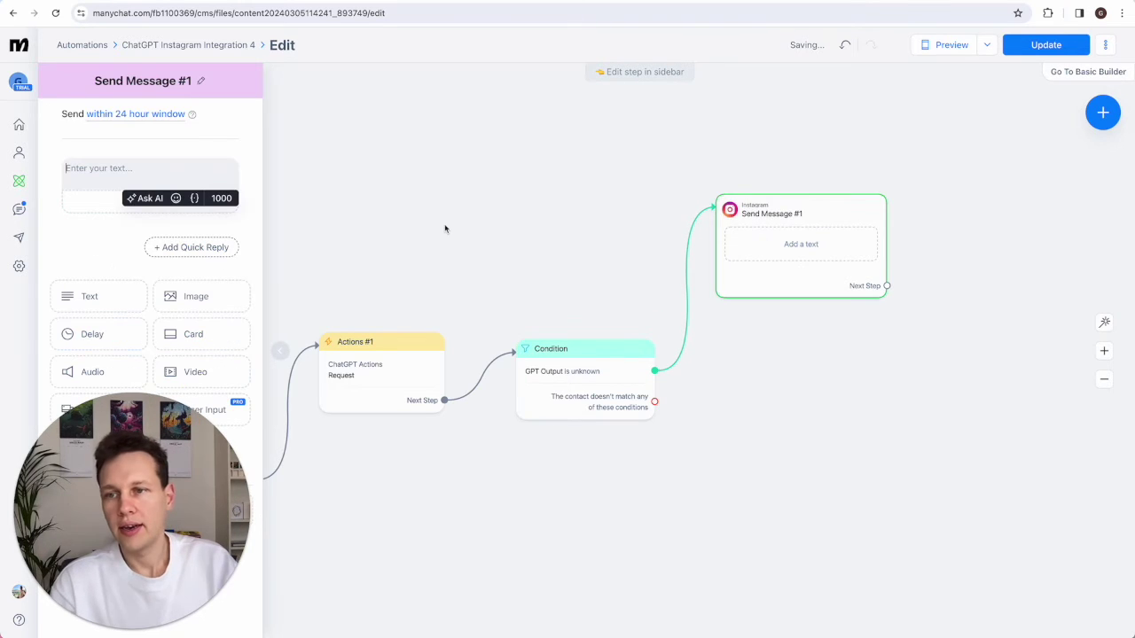
Write "Sorry, I can't answer your Question:" in the fallback message, followed by the GPT Input custom user field.
type("Sorry, I")
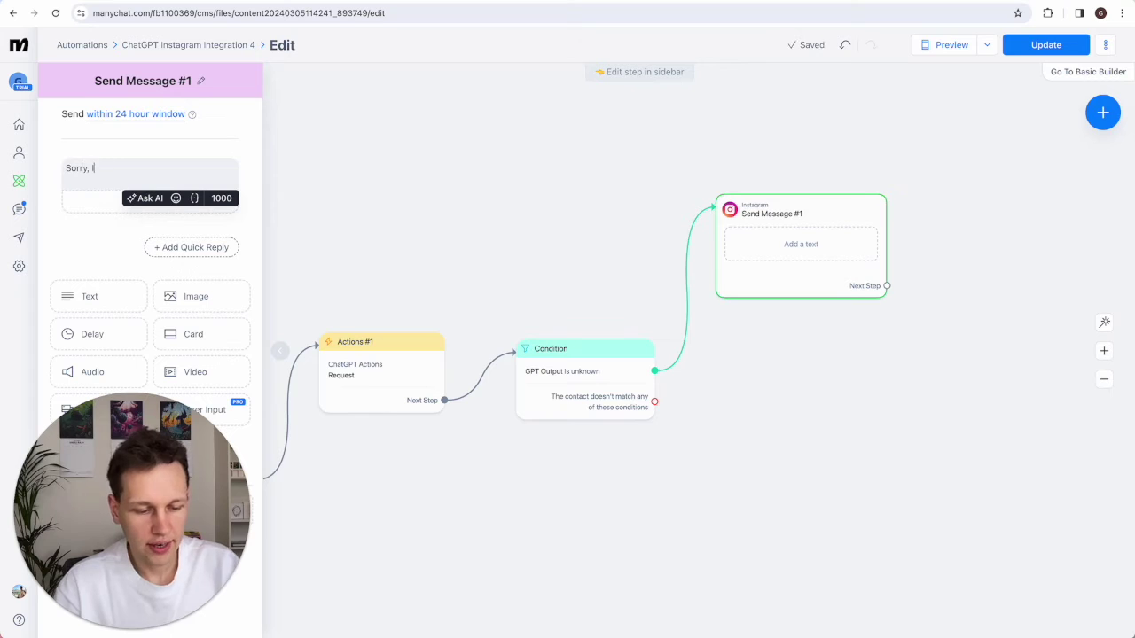
type(" can't answer your")
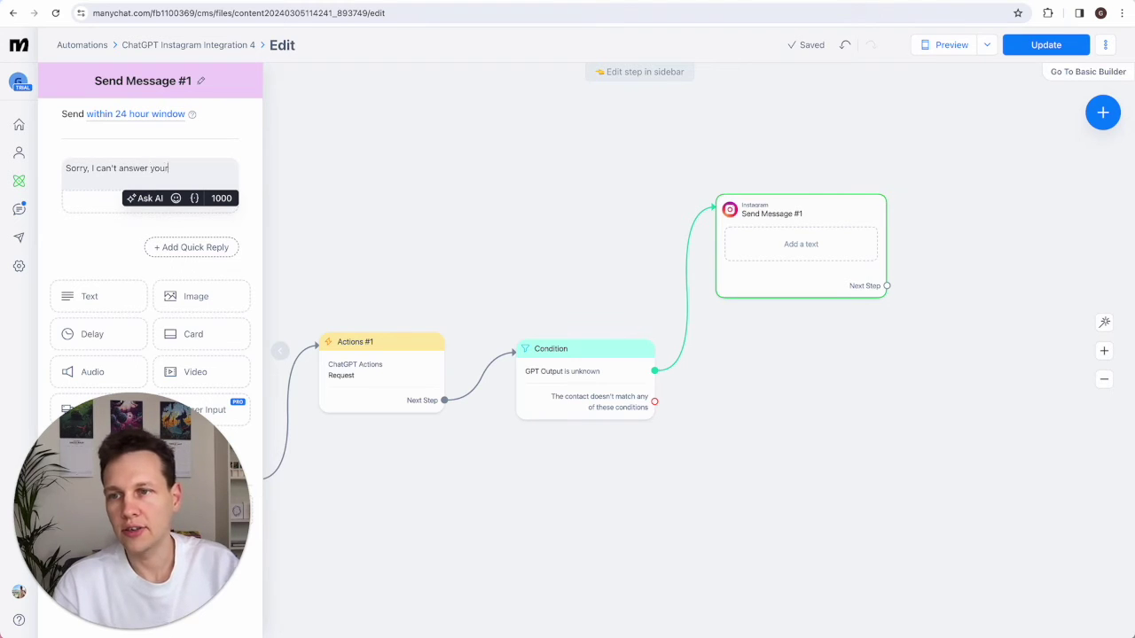
type(" Question")
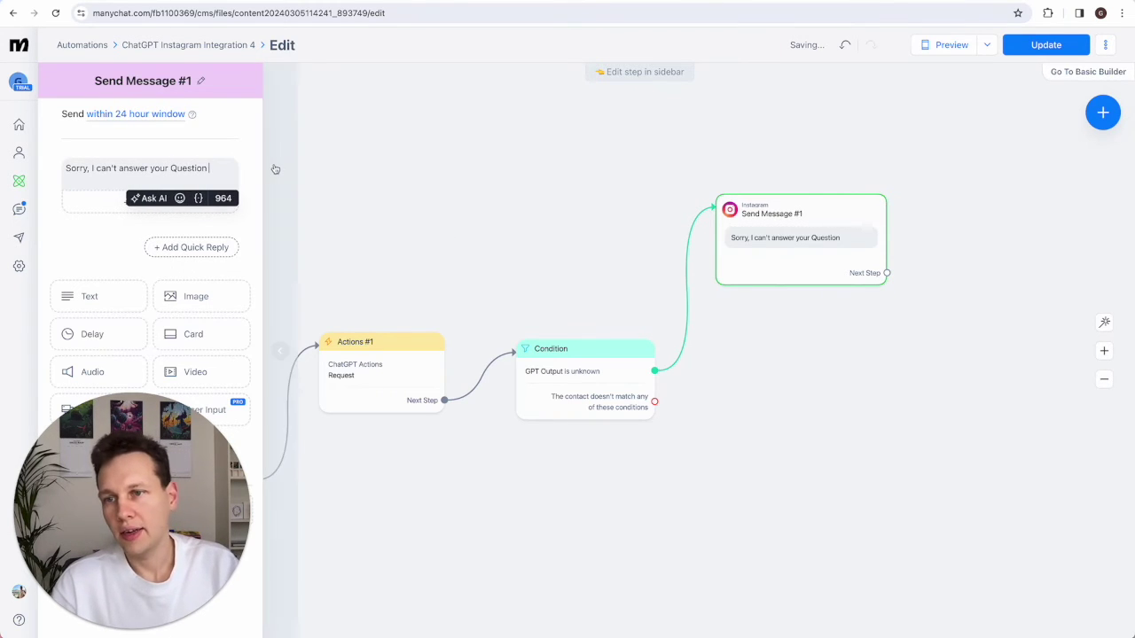
type(":")
left_click(200, 198)
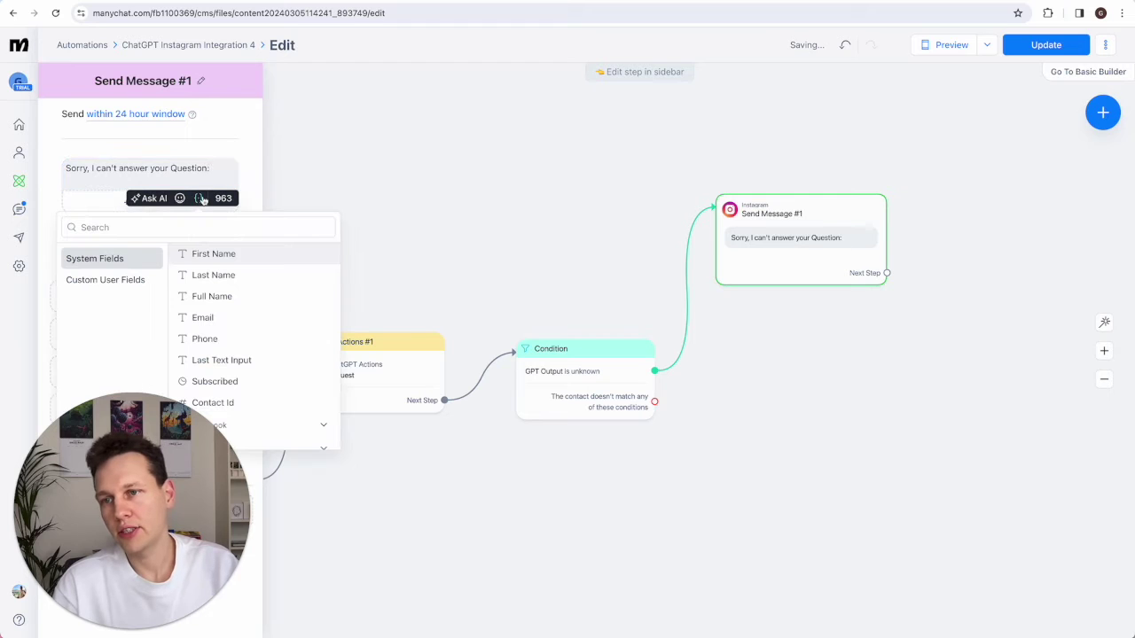
left_click(119, 284)
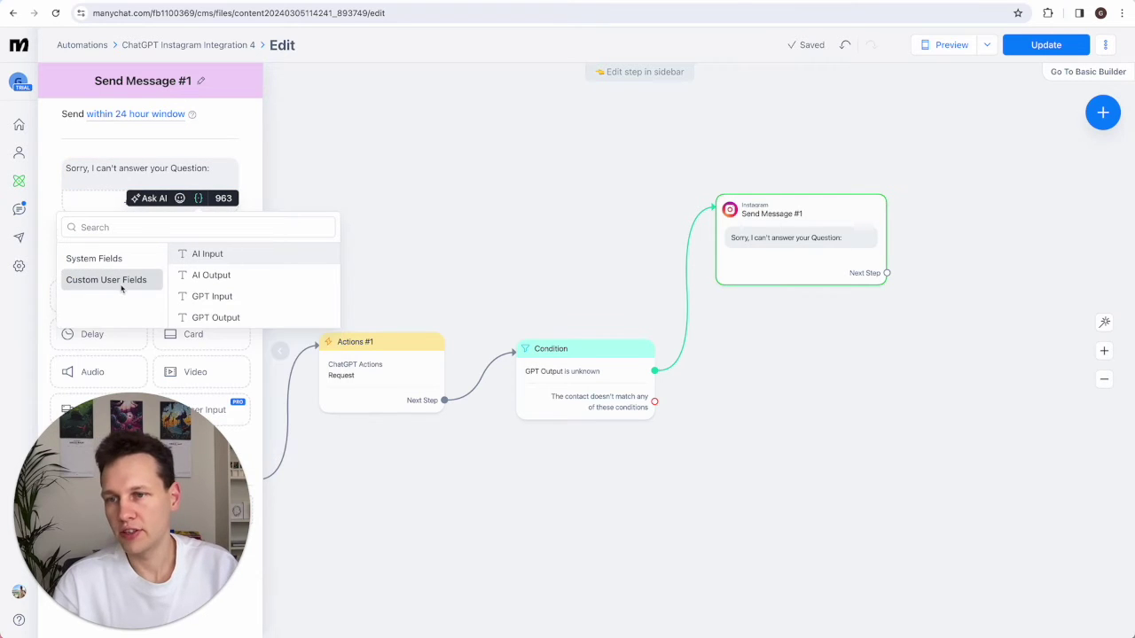
left_click(213, 298)
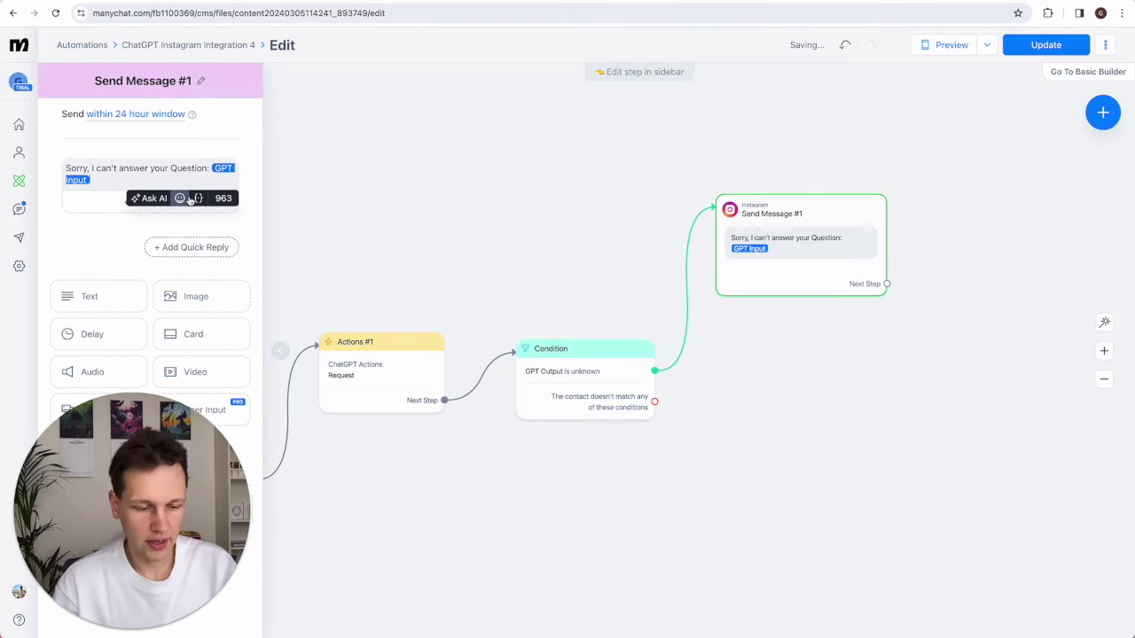
Append the line "Would you like to ask another question?" after a blank line in the fallback message.
key("Return")
key("Return")
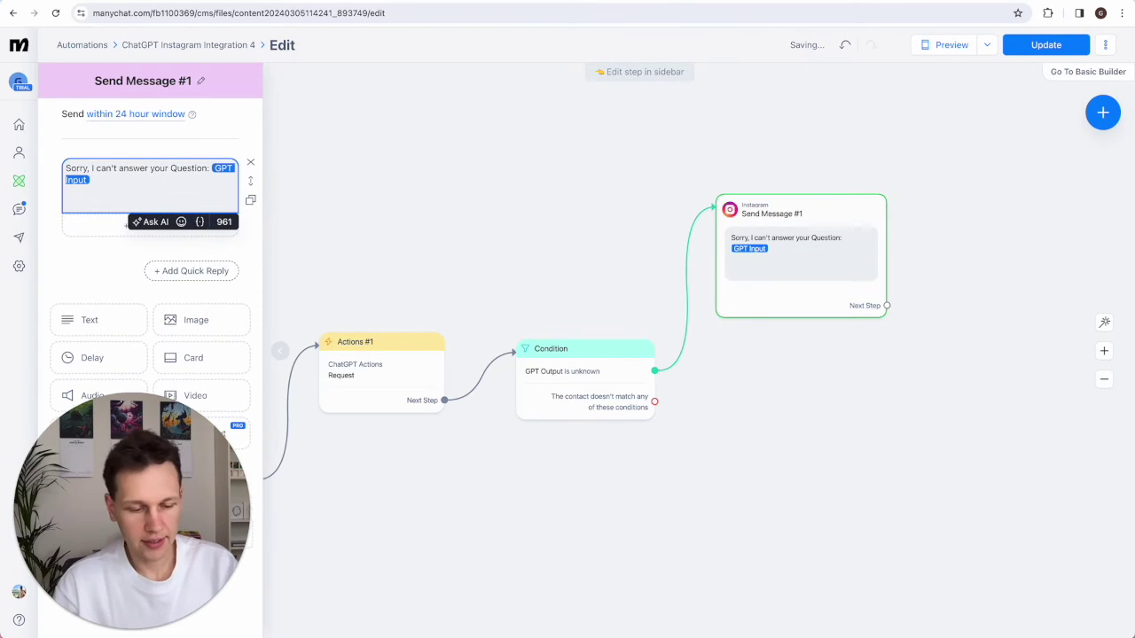
type("Would you like")
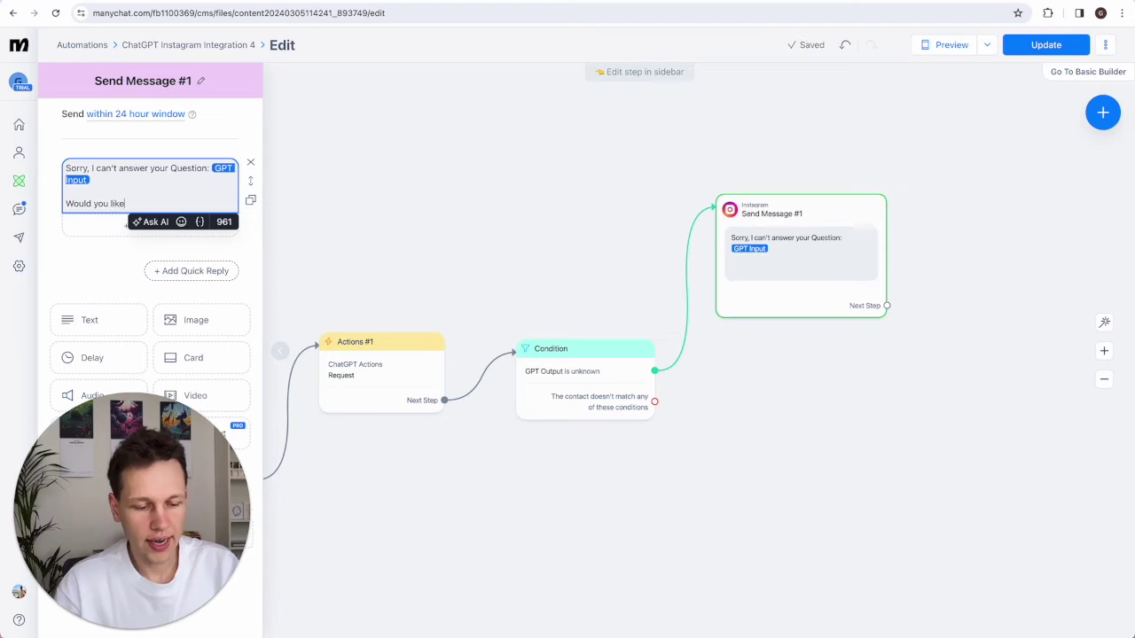
type(" to ask another question?")
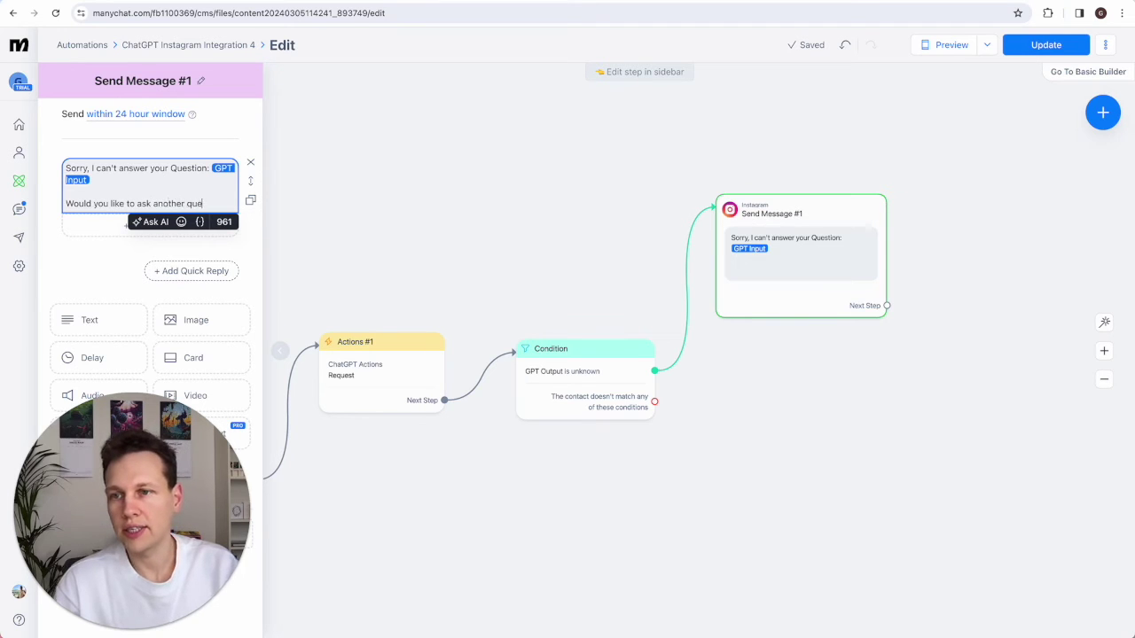
Add two buttons titled "Yes" and "No" to the fallback message and finish editing it.
left_click(148, 235)
left_click(97, 225)
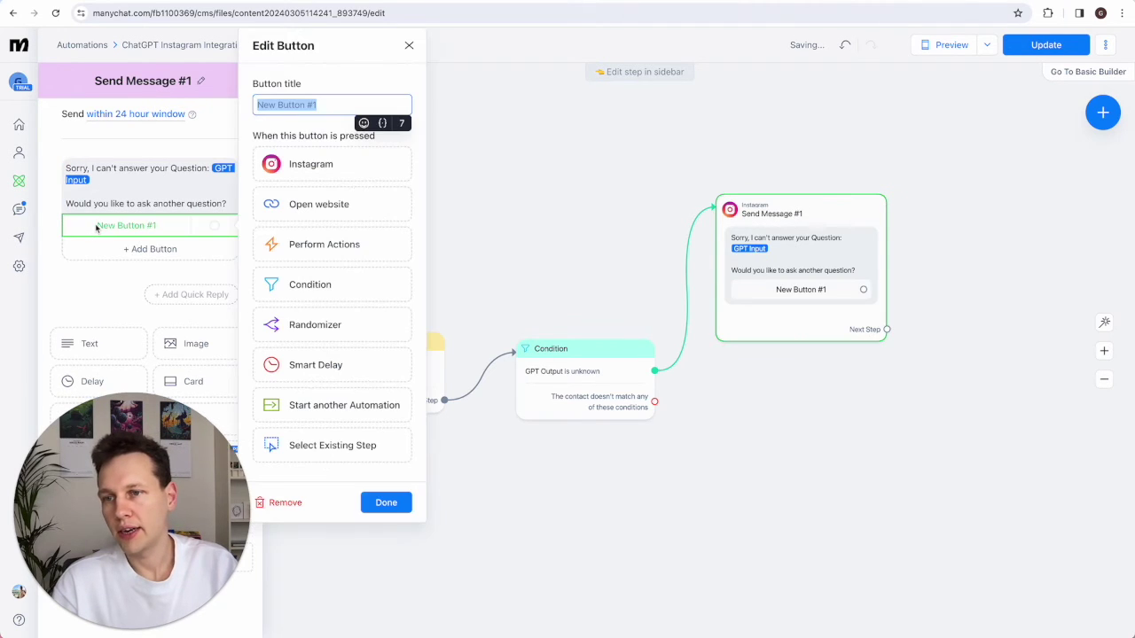
type("Yo")
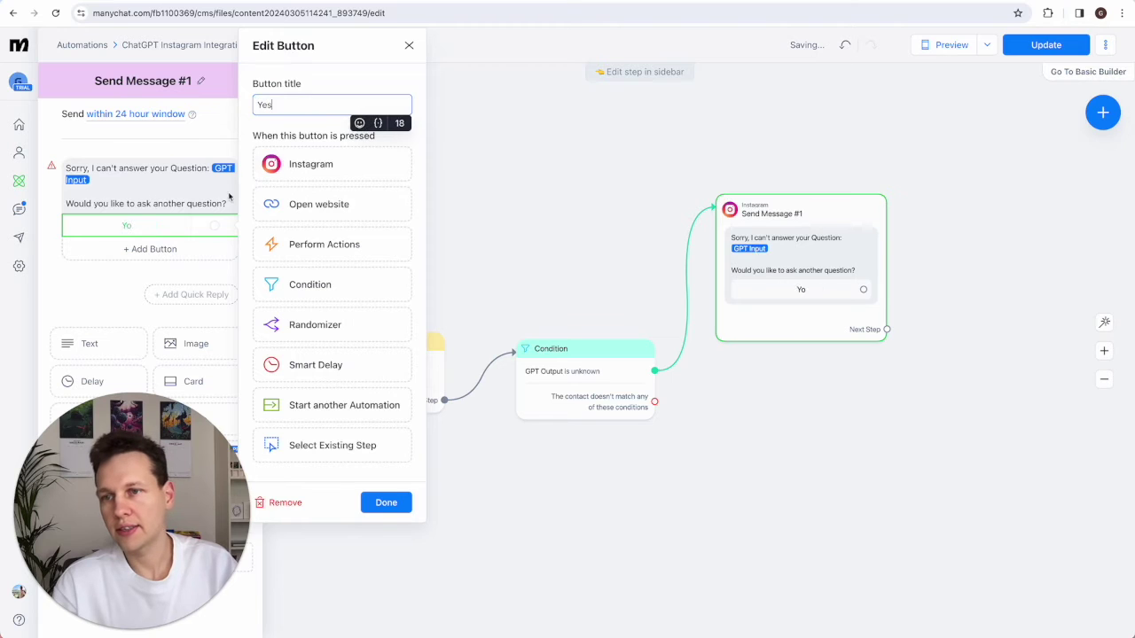
type("s")
left_click(162, 252)
left_click(173, 252)
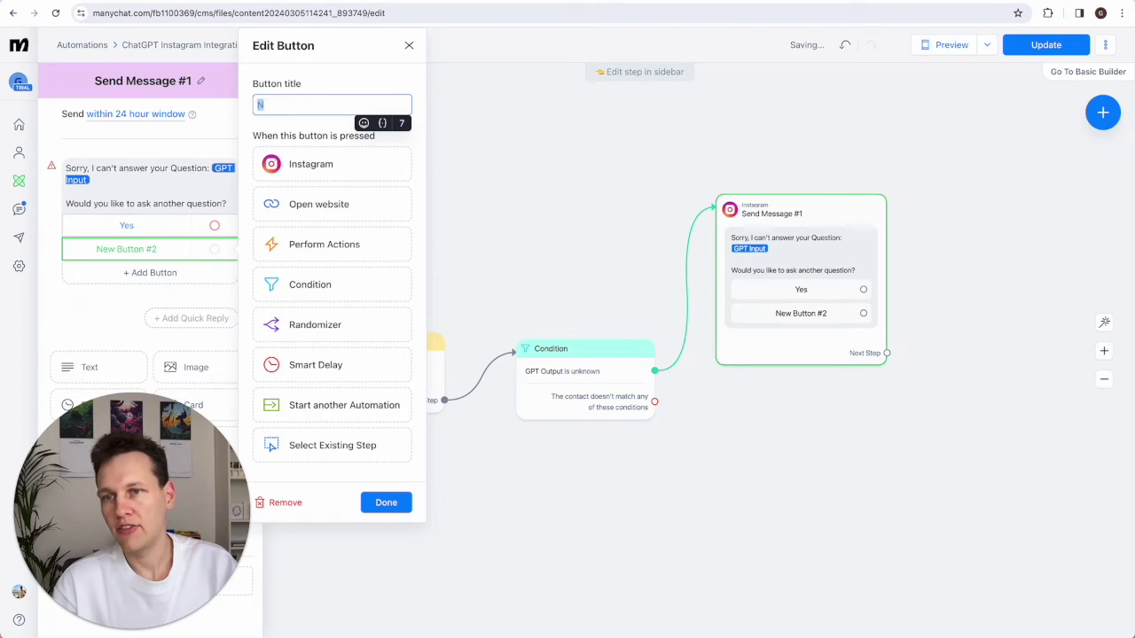
type("o")
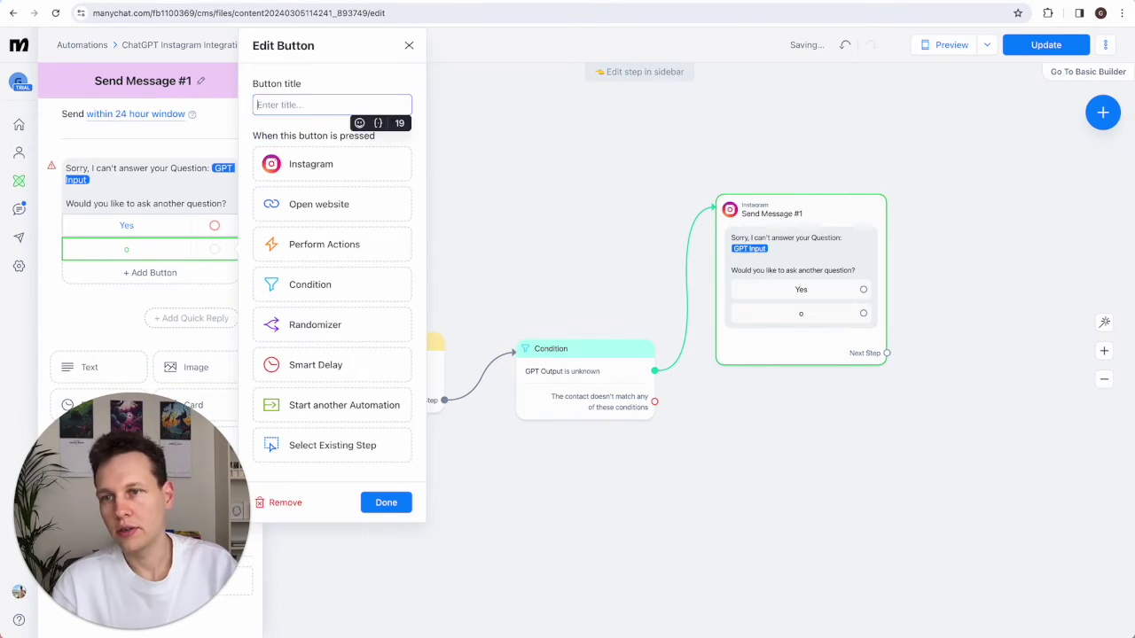
type("No")
left_click(384, 503)
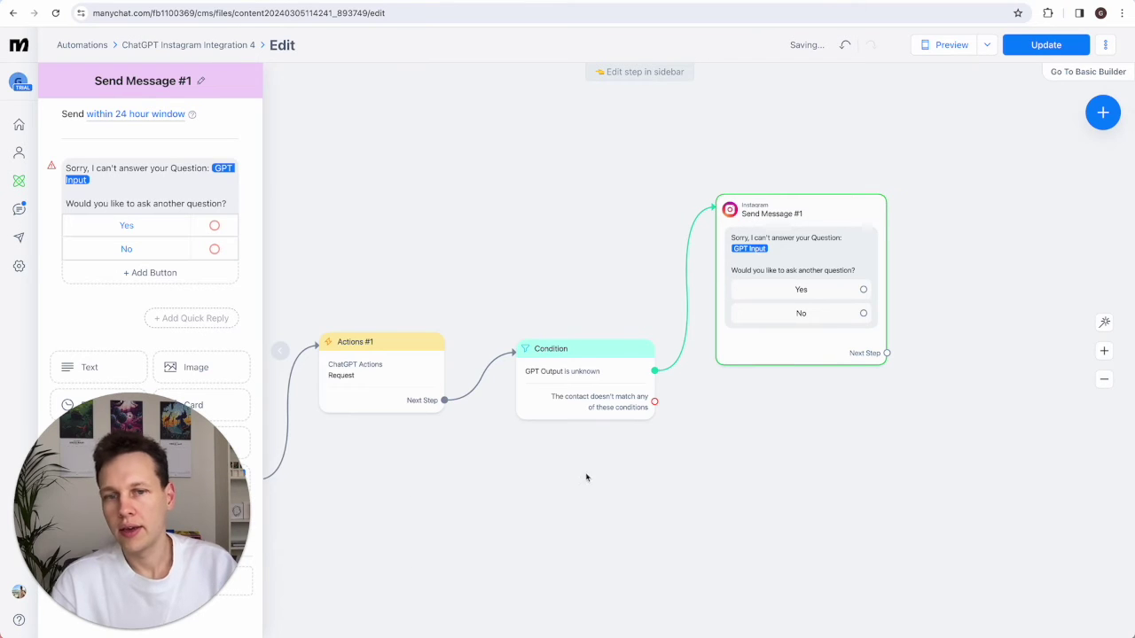
left_click(633, 489)
Connect a new Instagram message to the condition's non-matching branch and insert the GPT Output custom user field as its text.
left_click_drag(730, 496, 717, 452)
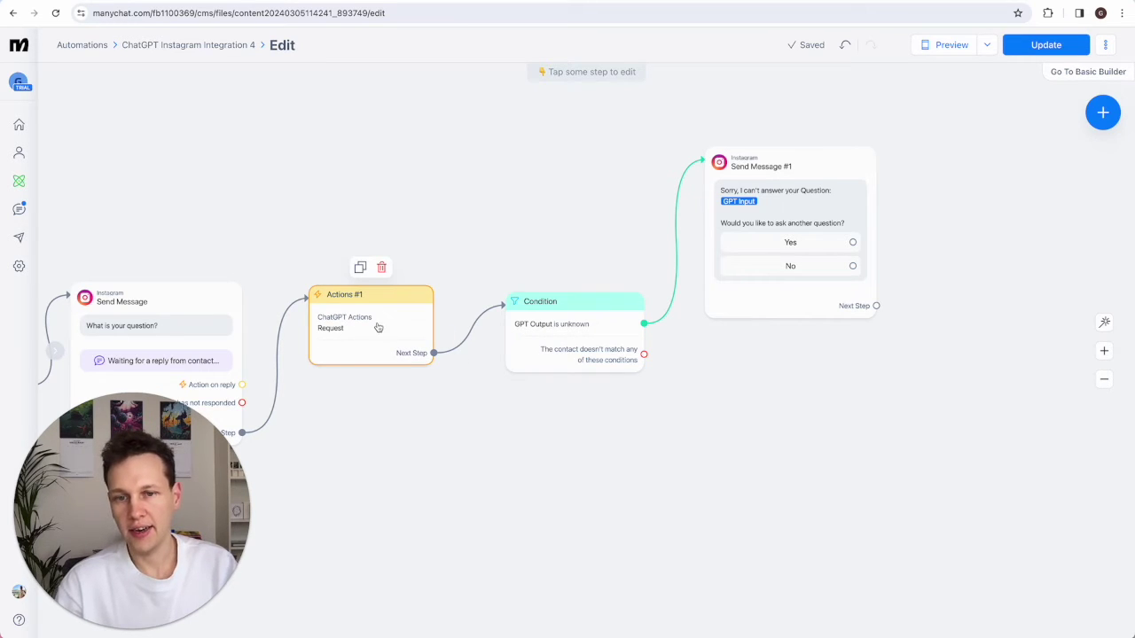
left_click(644, 354)
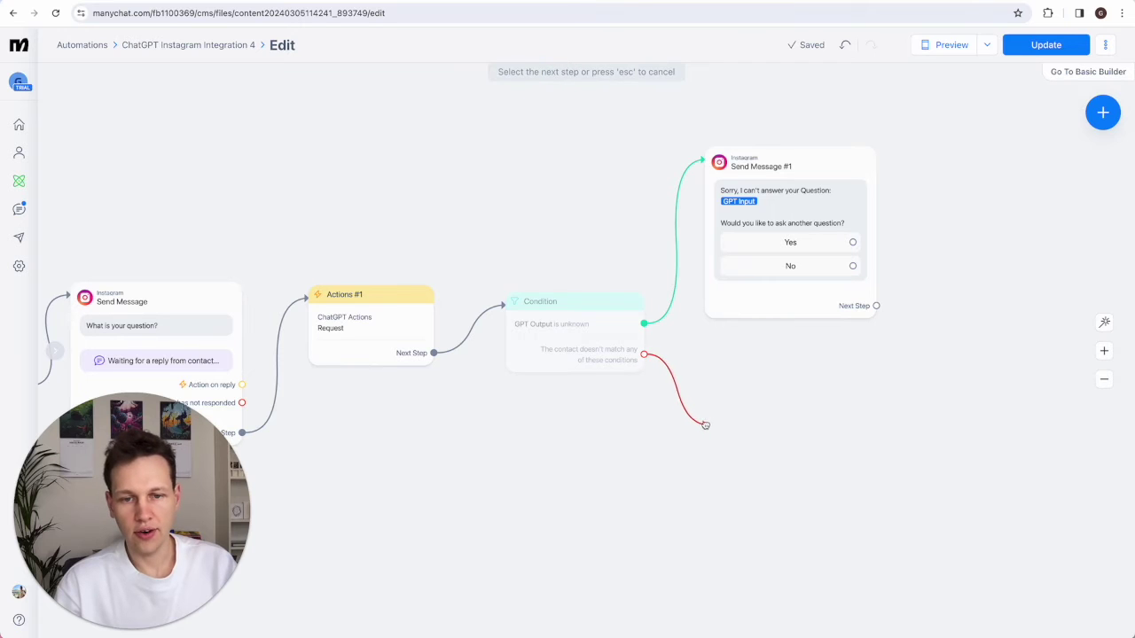
left_click(705, 426)
left_click(746, 247)
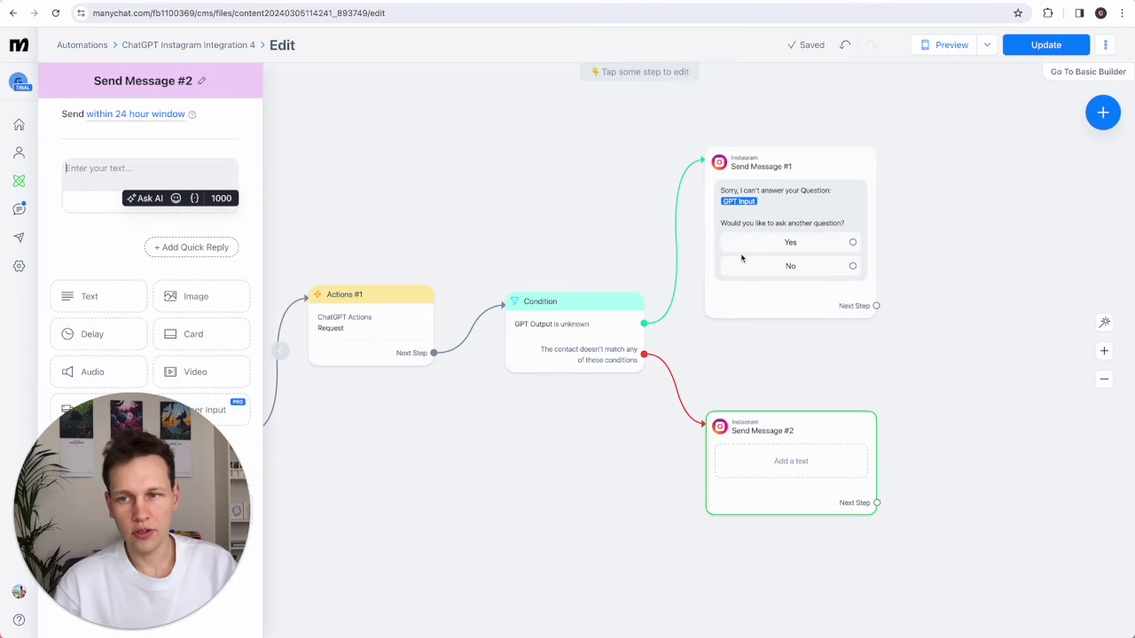
left_click(195, 199)
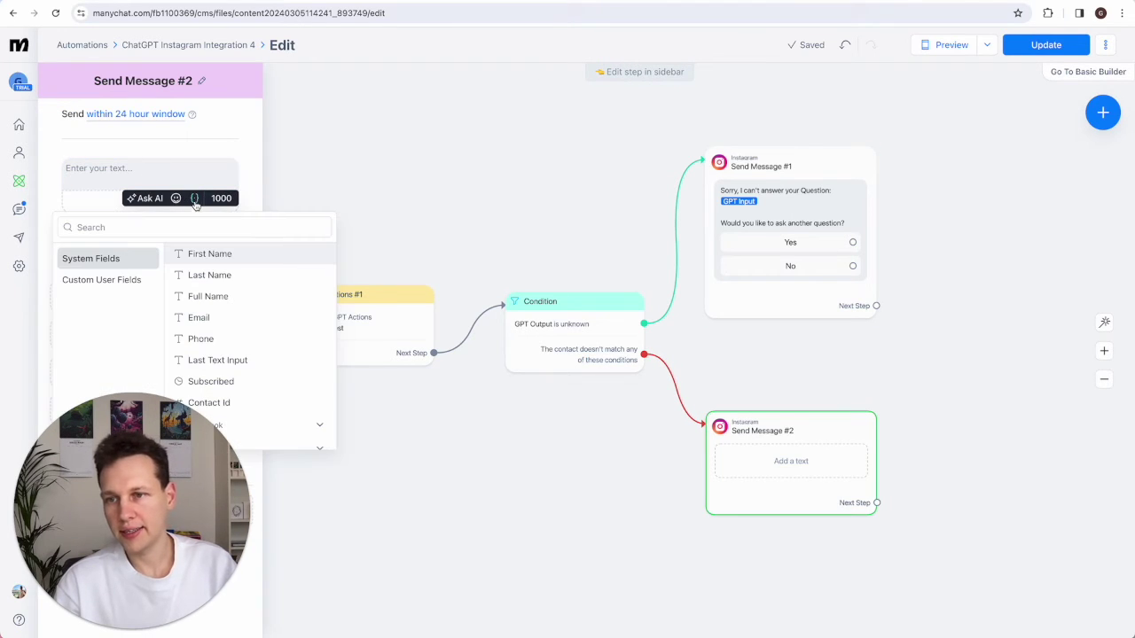
left_click(113, 285)
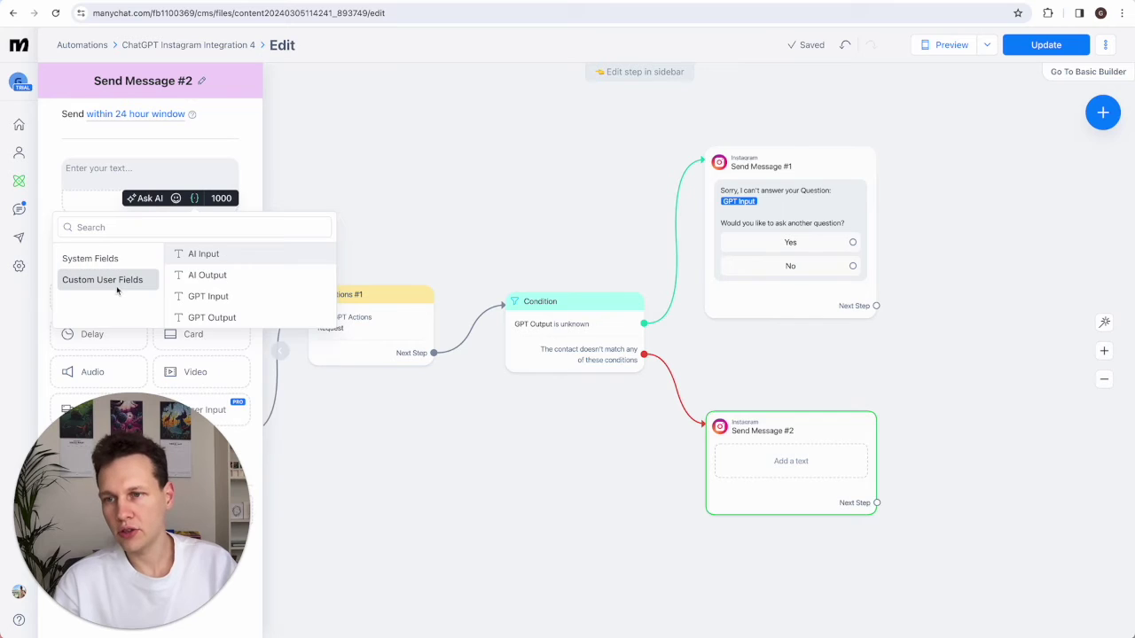
left_click(212, 318)
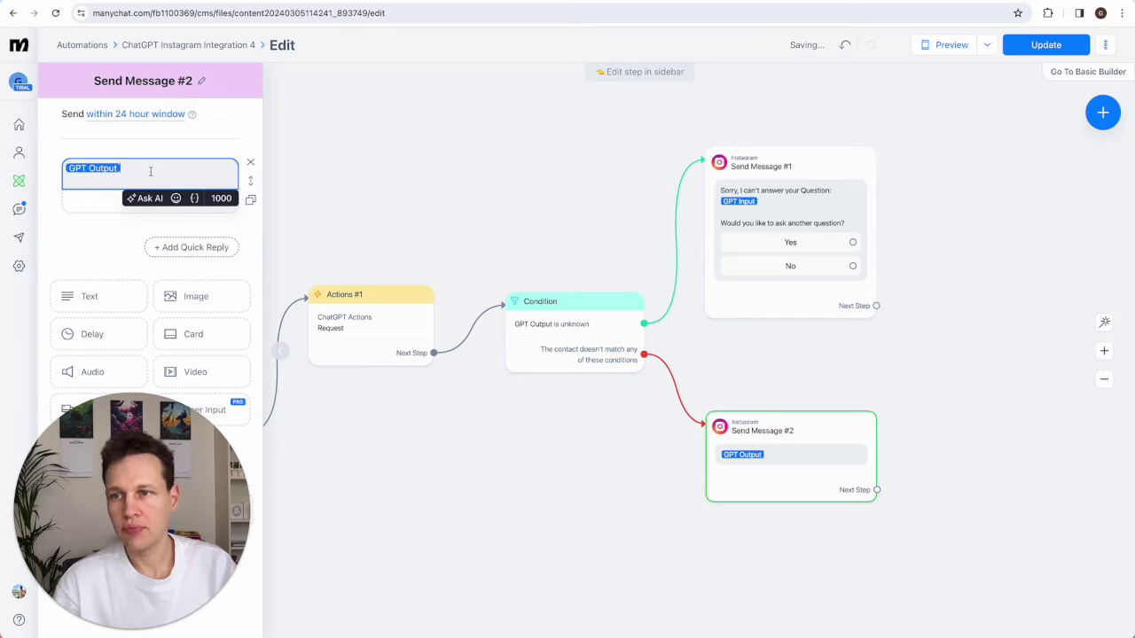
Append "Would you like to ask another question?" after a blank line below the GPT Output field.
key("Return")
key("Return")
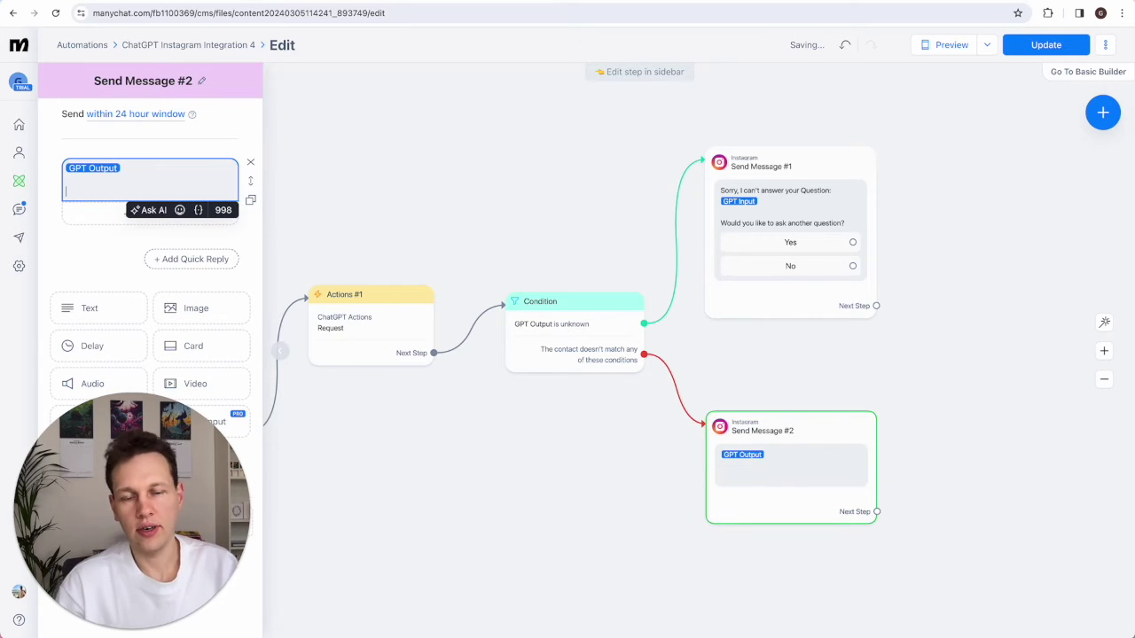
type("Wo")
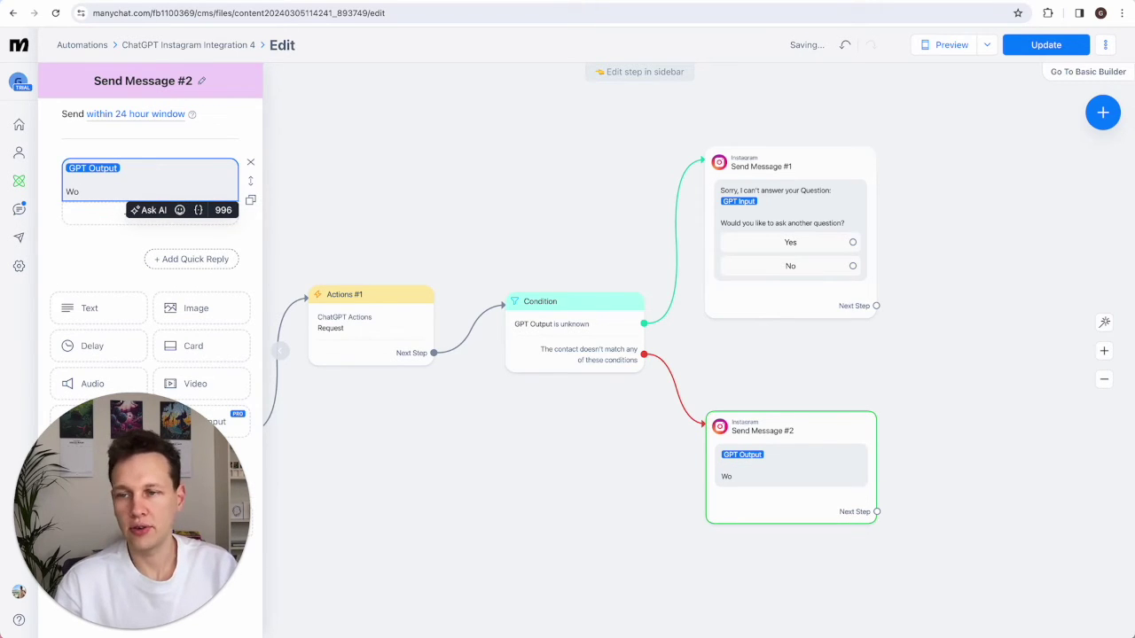
type("uld you l")
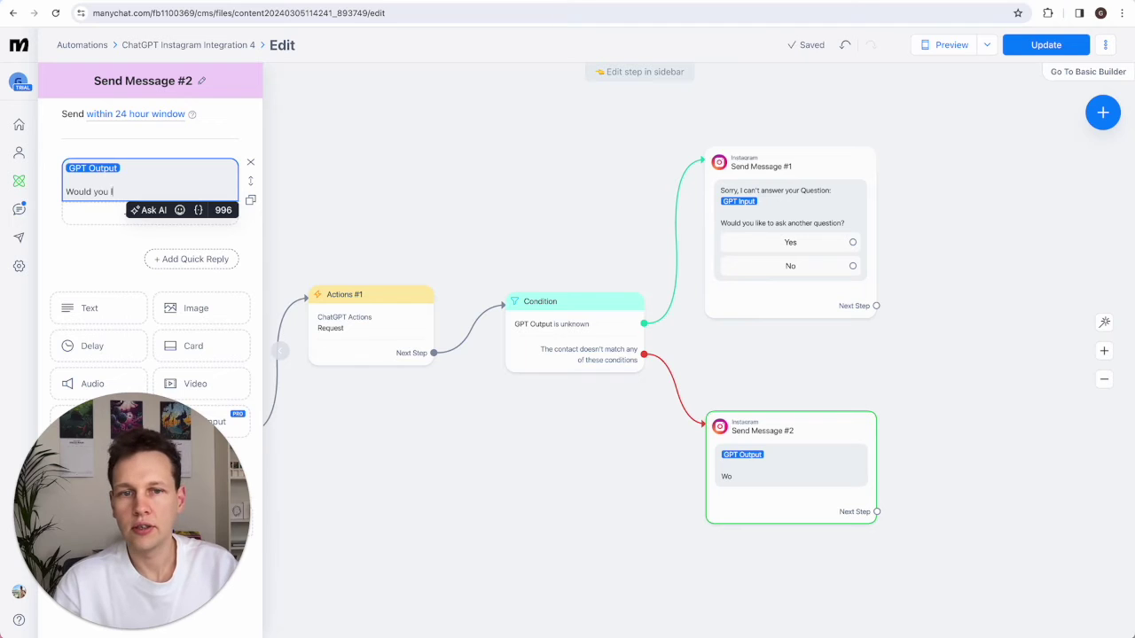
type("ike to ask another question?")
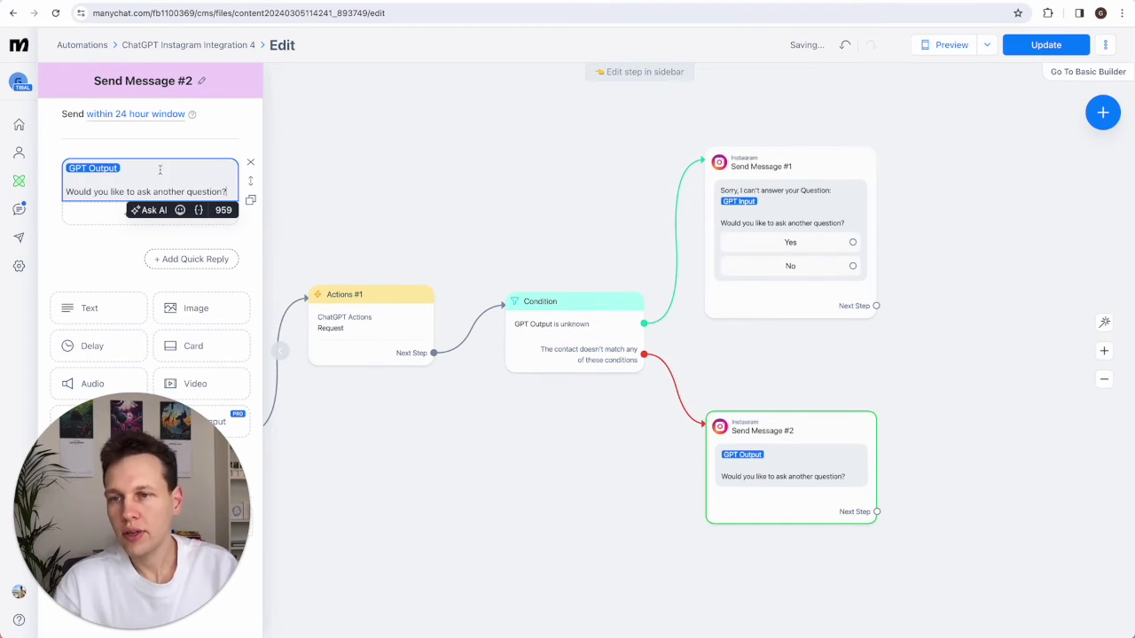
Add "Yes" and "No" buttons to the GPT Output answer message and close its editing.
left_click(149, 214)
type("Yes")
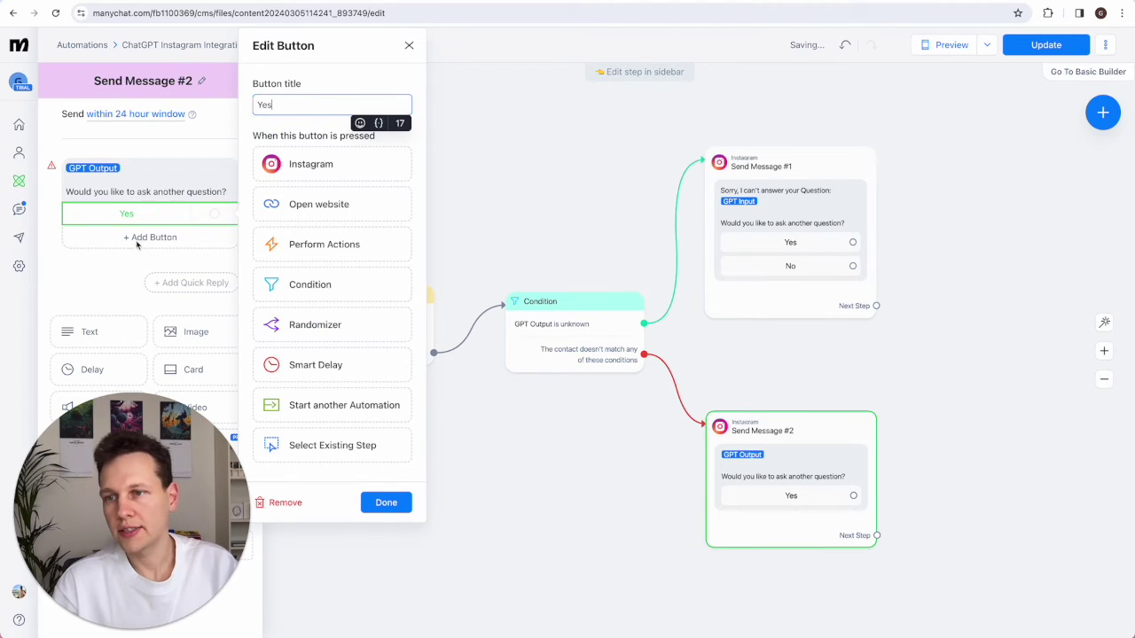
left_click(142, 239)
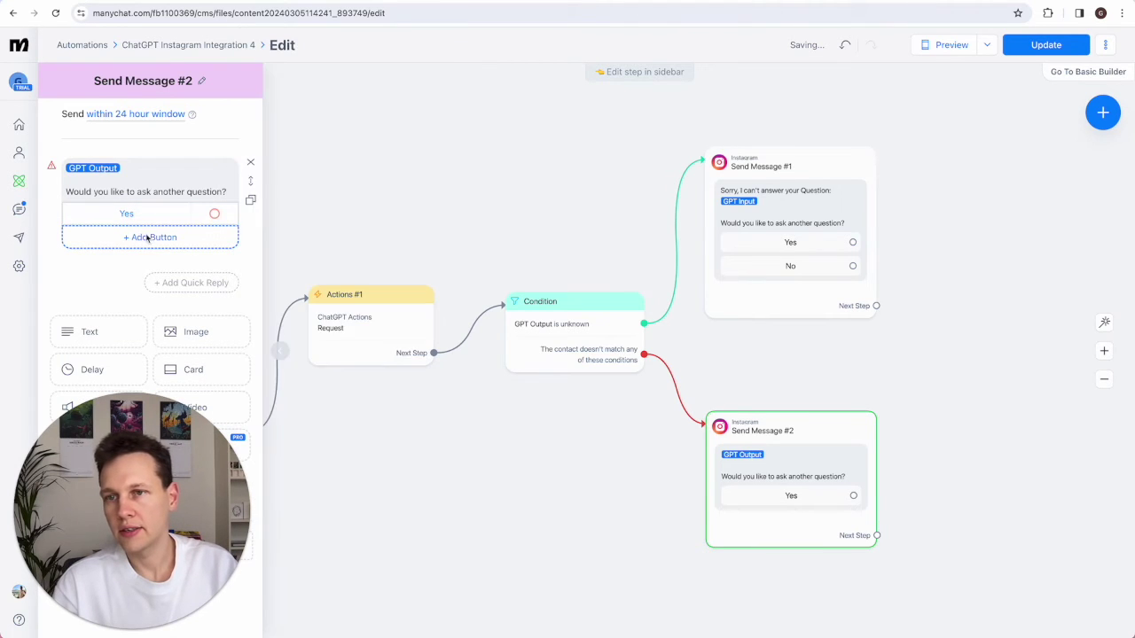
left_click(147, 237)
key("BackSpace")
type("No")
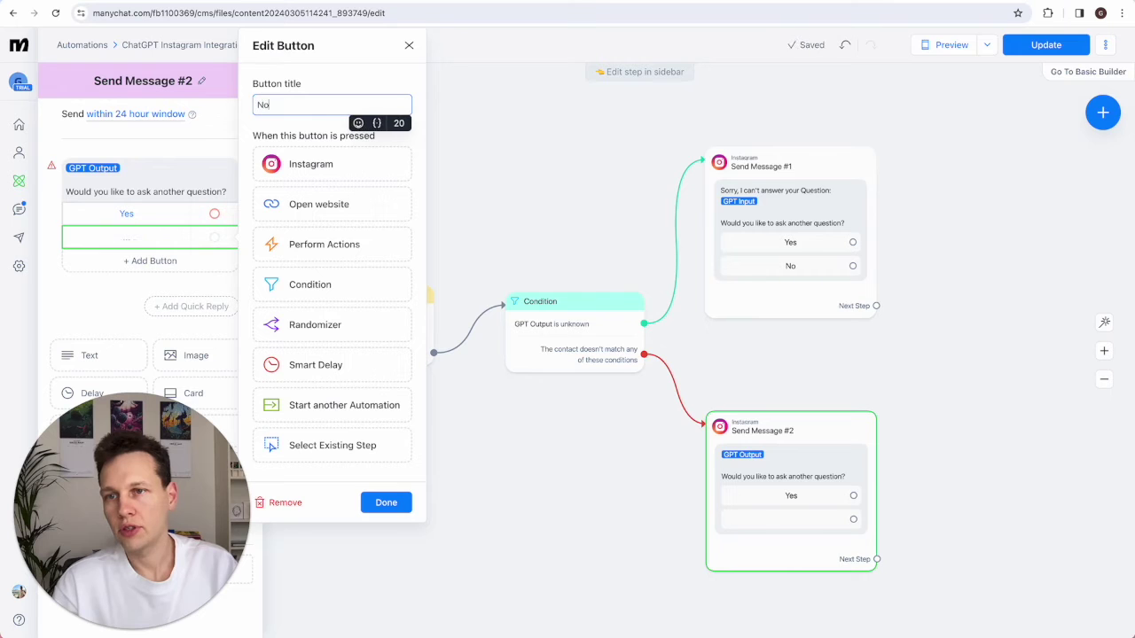
left_click(384, 502)
left_click(630, 514)
Link the Yes buttons of both the answer and fallback messages back to the first Actions block that clears the user fields.
scroll(625, 516, "down", 3)
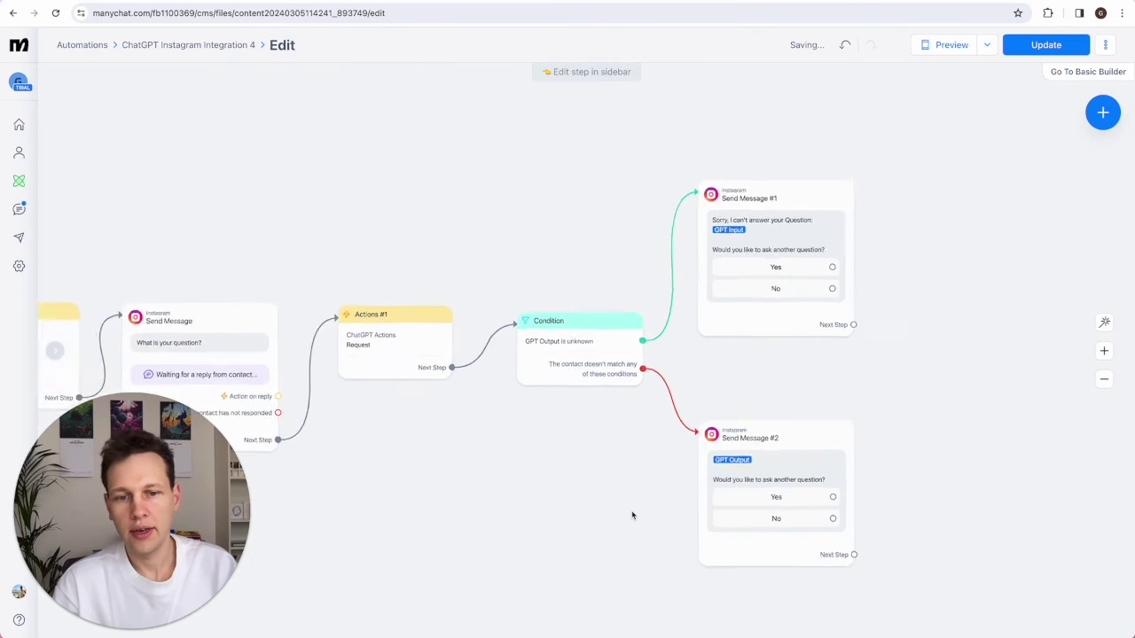
left_click_drag(610, 520, 787, 405)
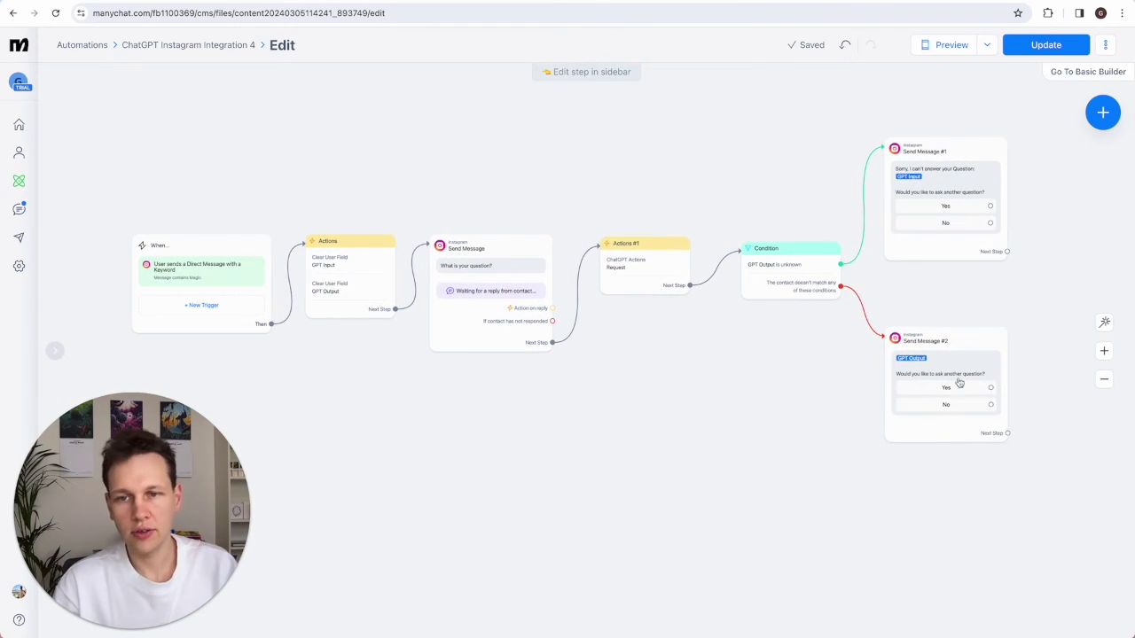
left_click(990, 389)
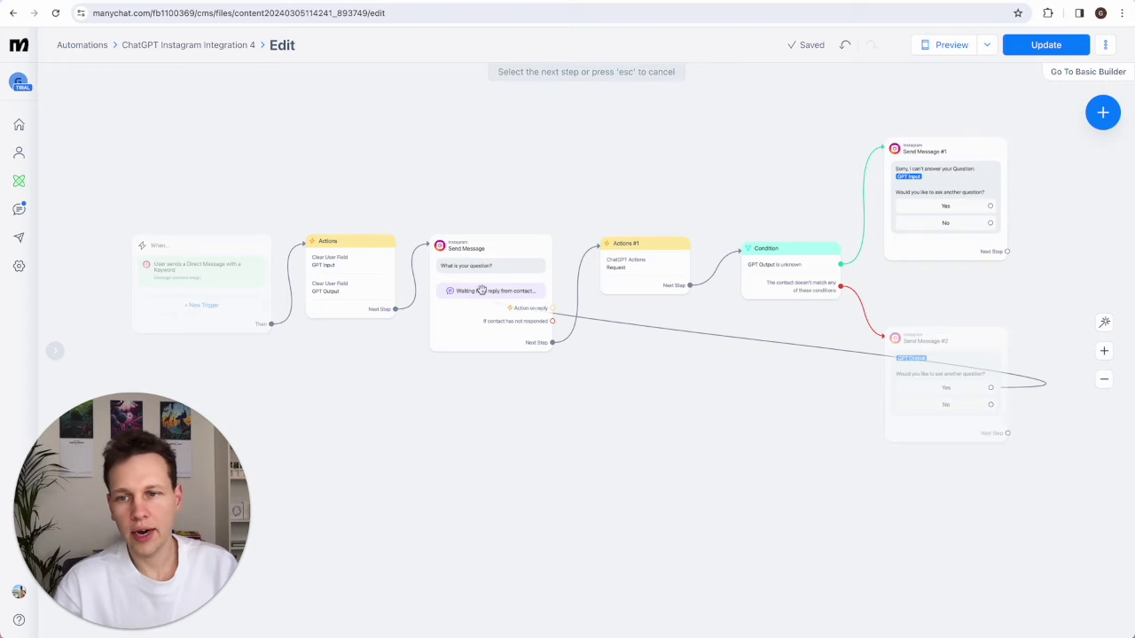
left_click(363, 250)
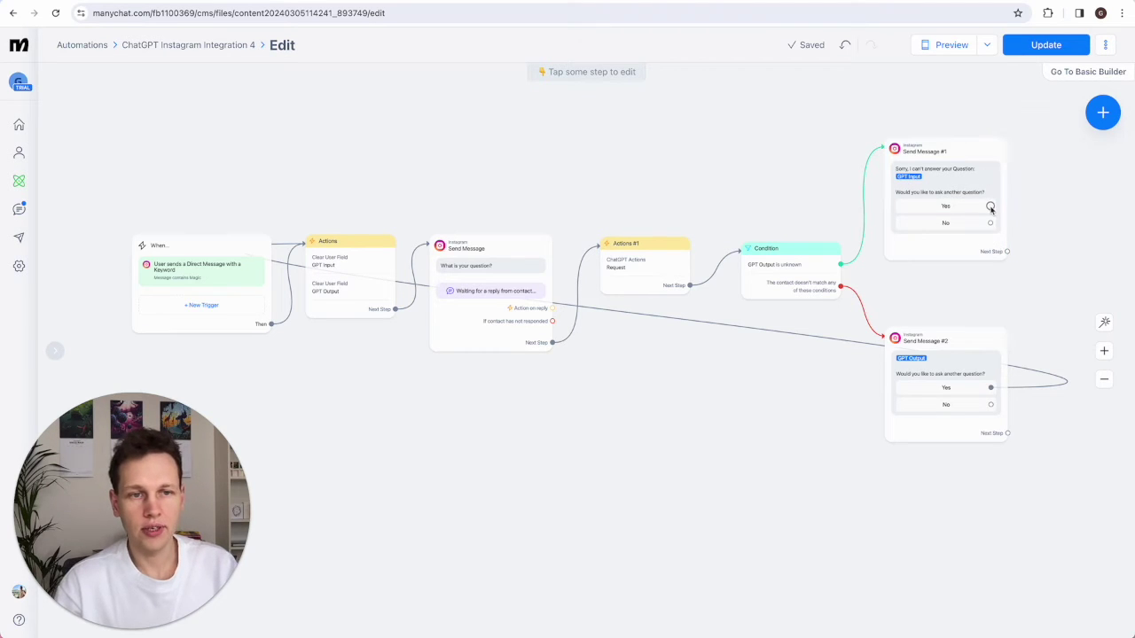
left_click_drag(991, 206, 333, 282)
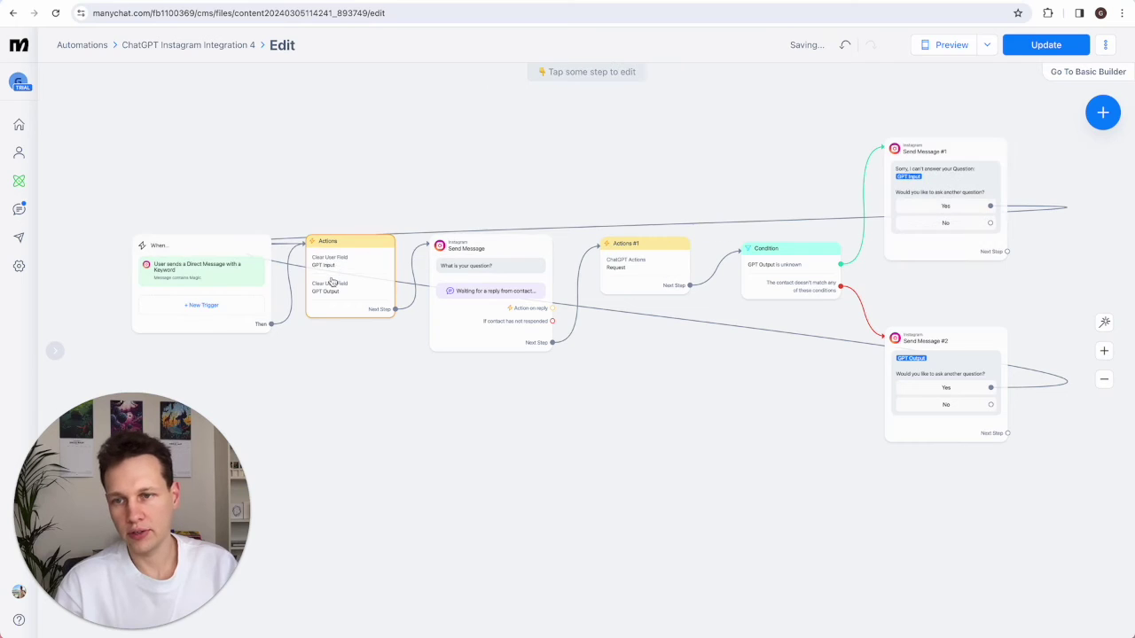
left_click_drag(808, 169, 563, 174)
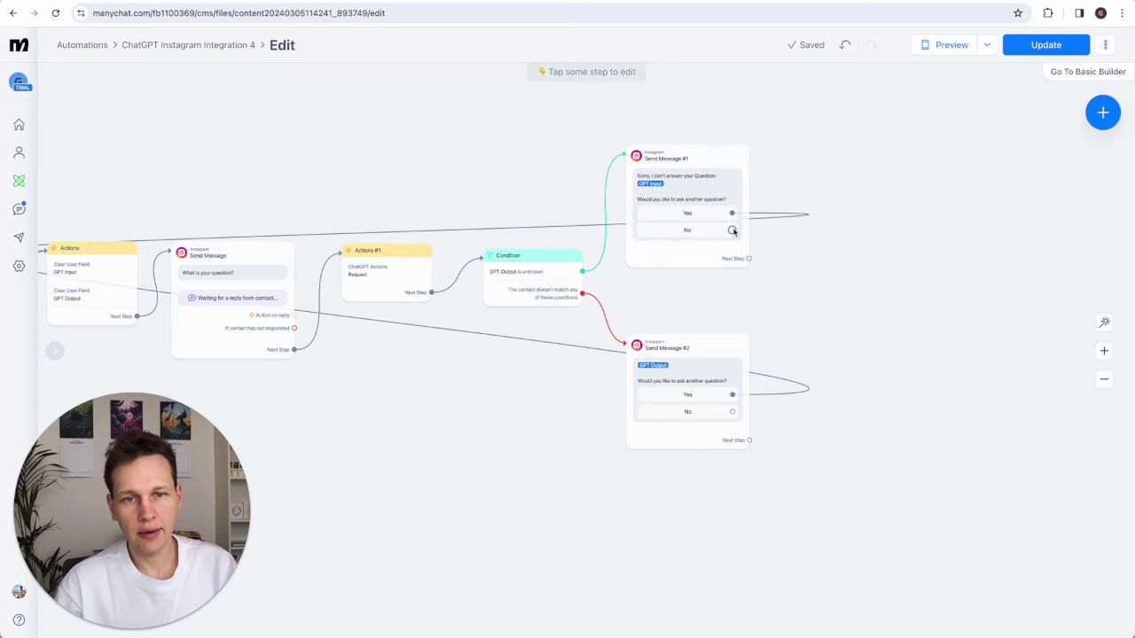
Connect a new Instagram message reading "Thanks, see you next time." to the fallback message's No button.
left_click_drag(733, 231, 825, 266)
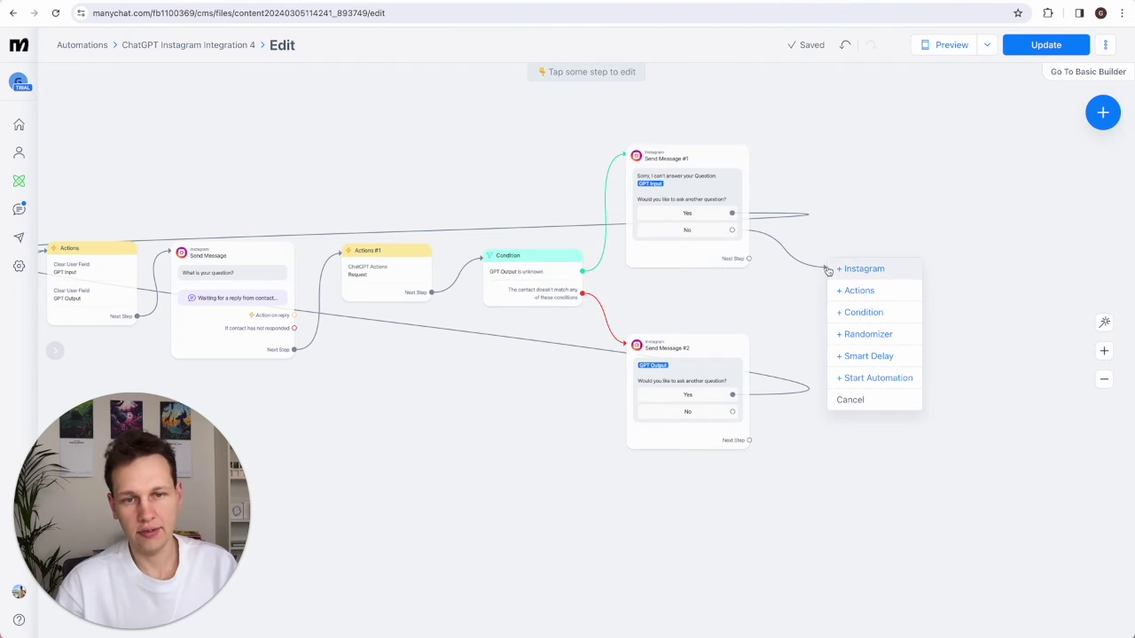
left_click(859, 269)
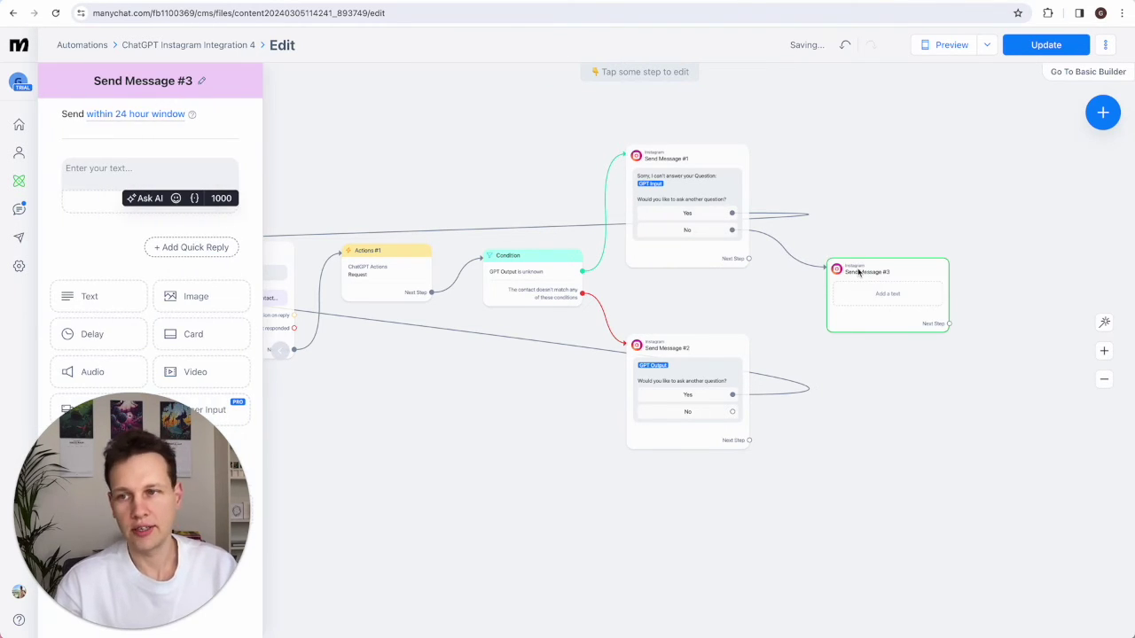
type("T")
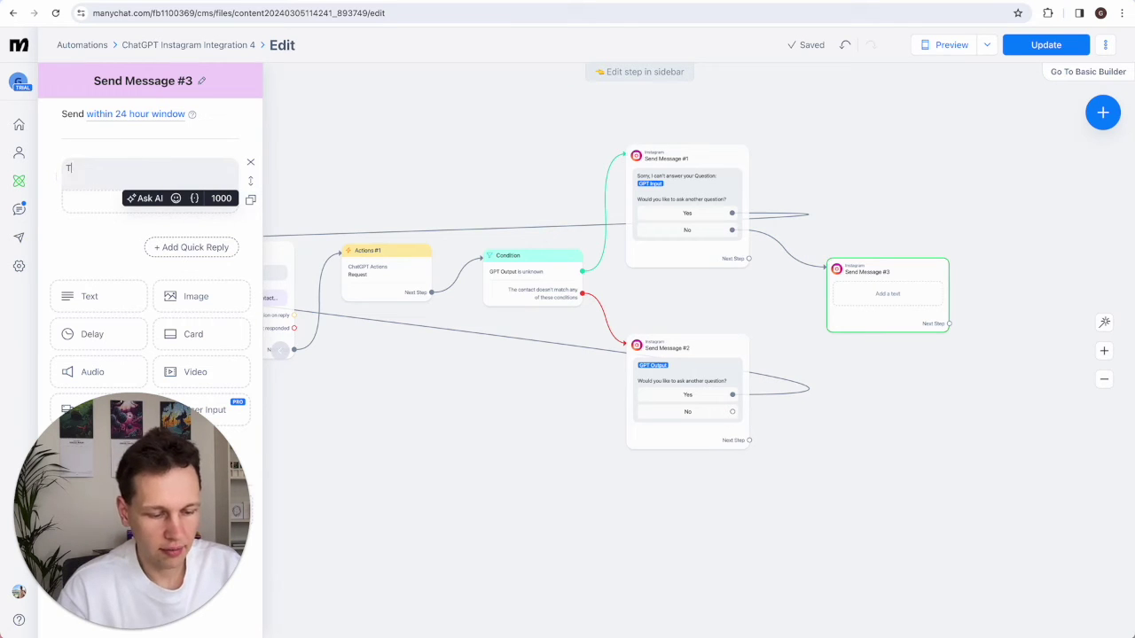
type("hanks, yee")
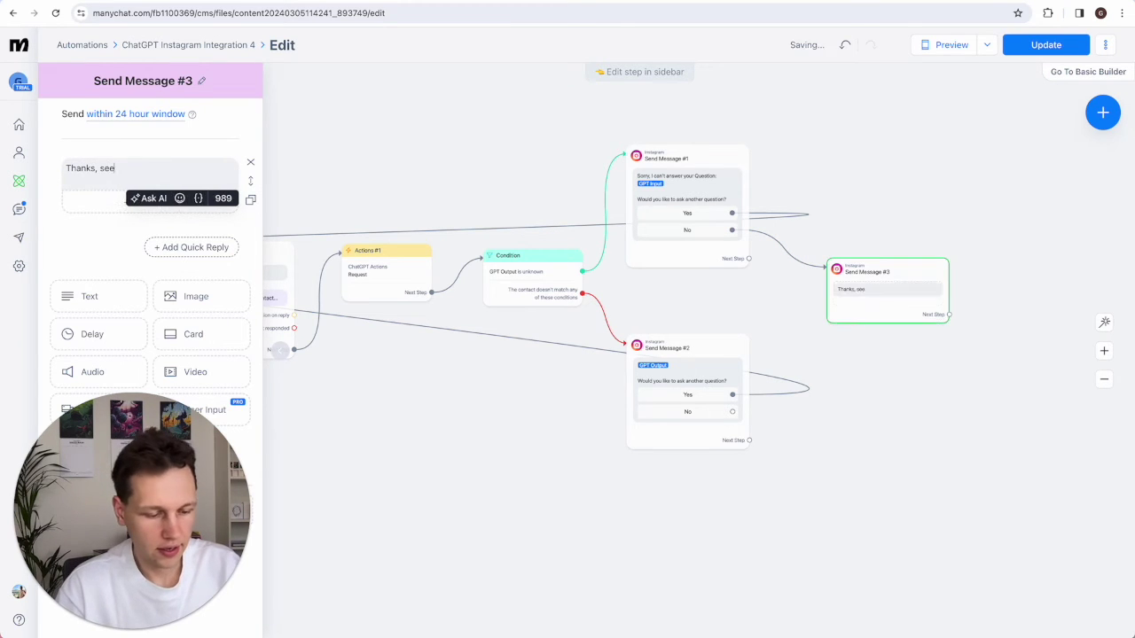
type(" you next time.")
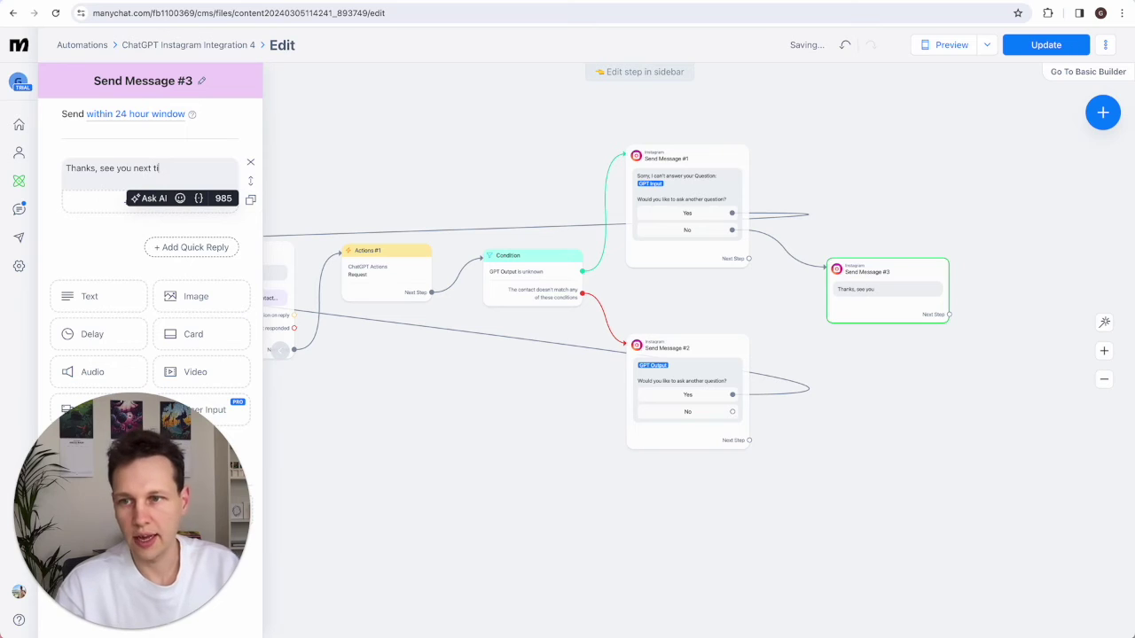
left_click(842, 376)
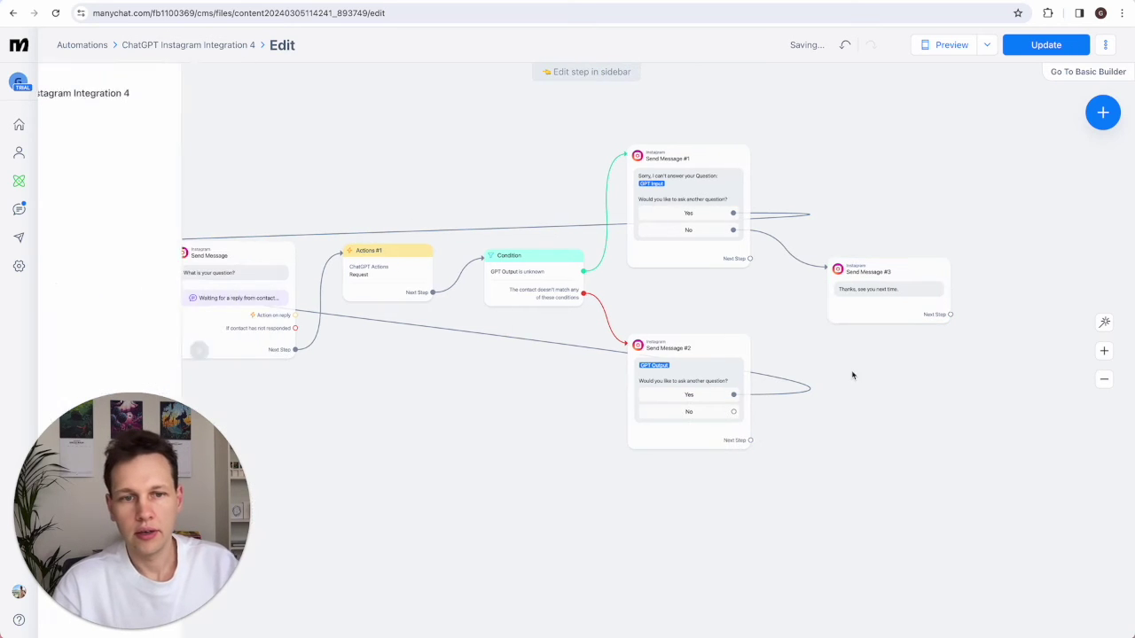
Link the GPT Output answer message's No button to the same closing message and publish the automation update.
left_click_drag(733, 414, 889, 297)
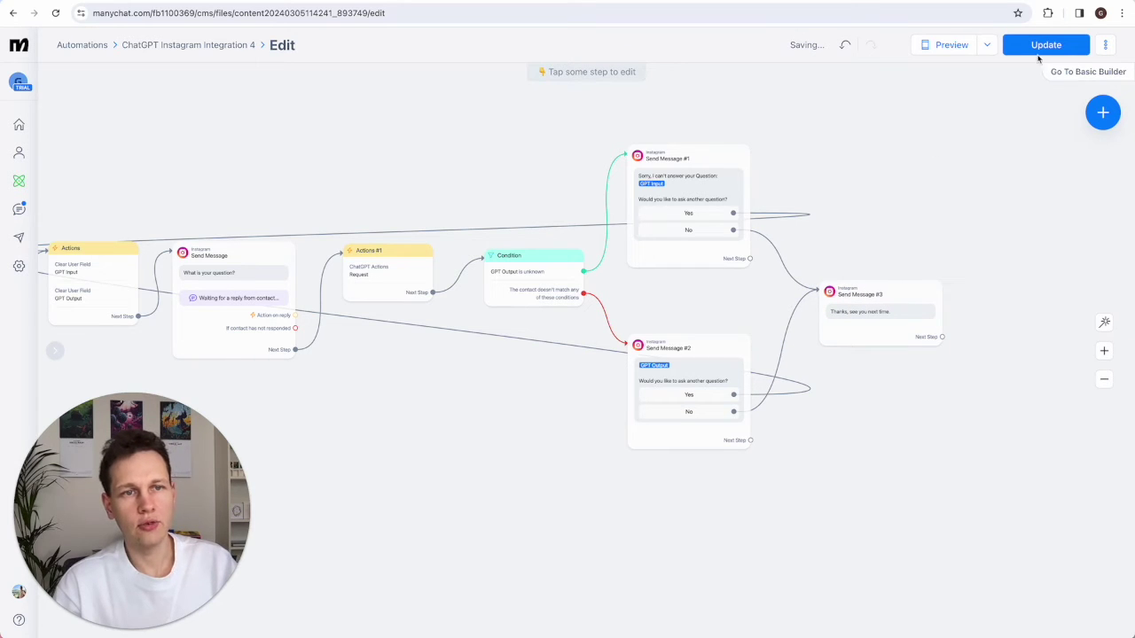
left_click(1051, 45)
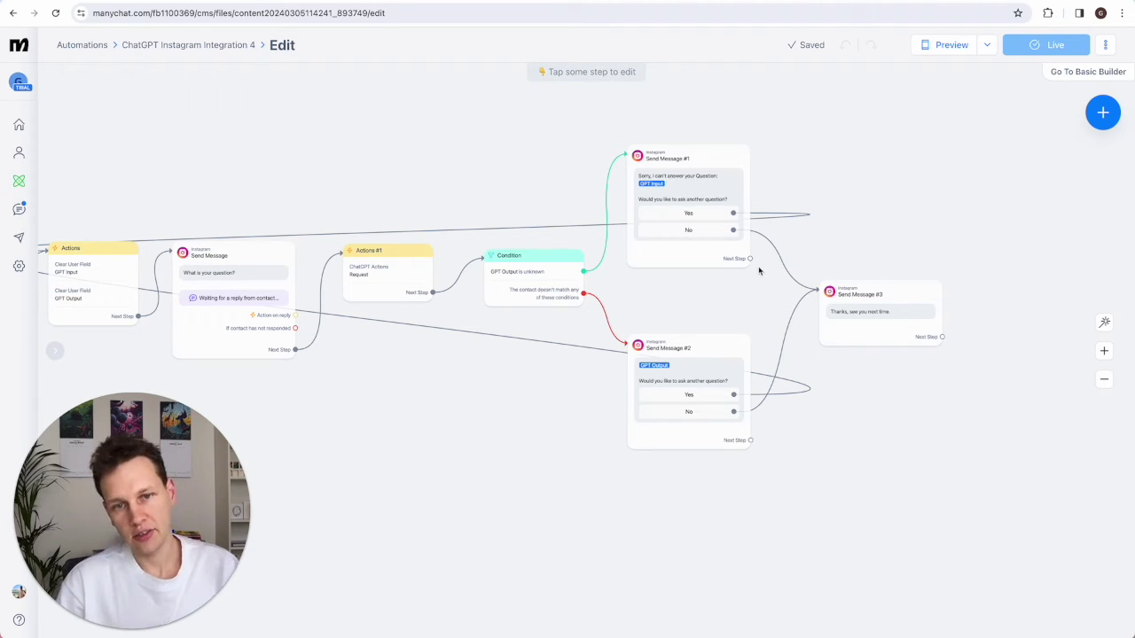
Switch to the Instagram chat on the phone and send the trigger keyword "Magic".
mouse_move(656, 244)
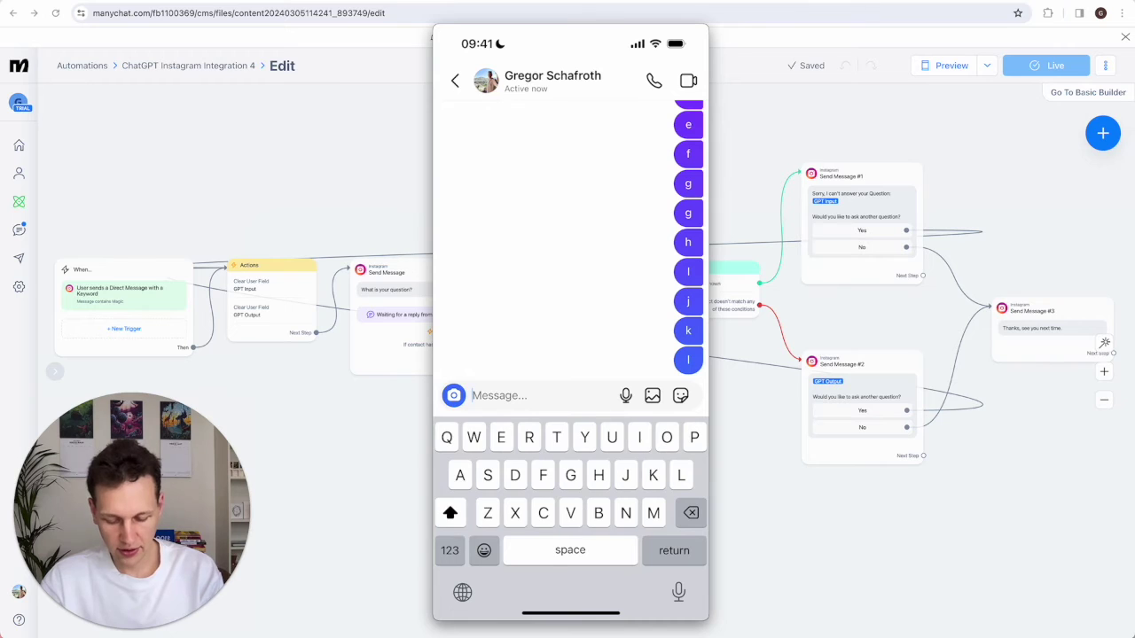
type("Magic")
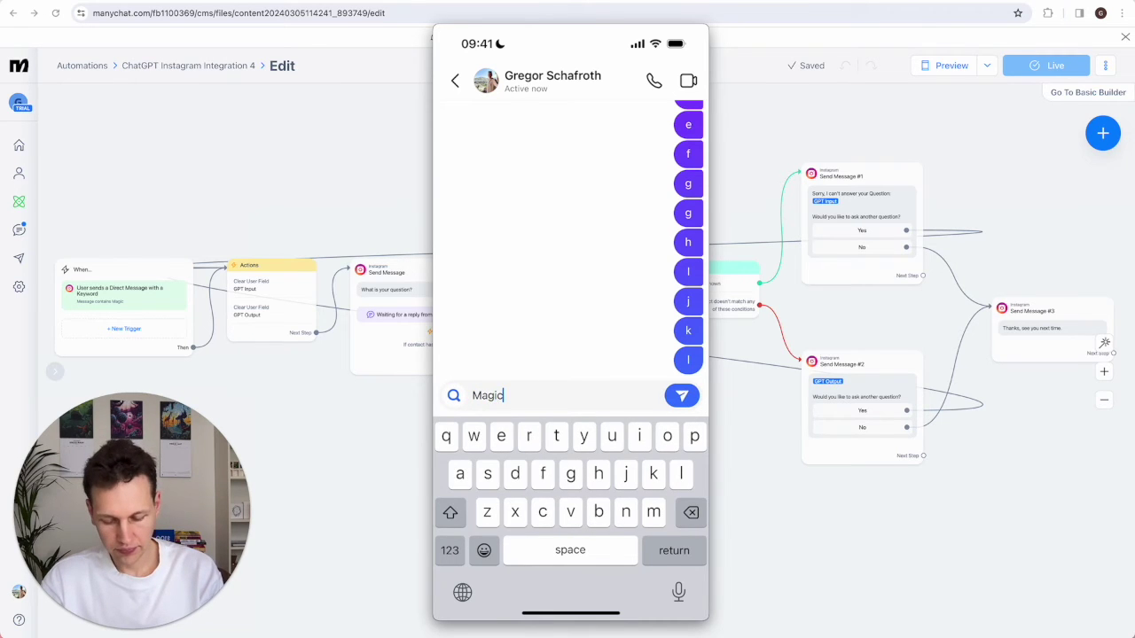
key("Return")
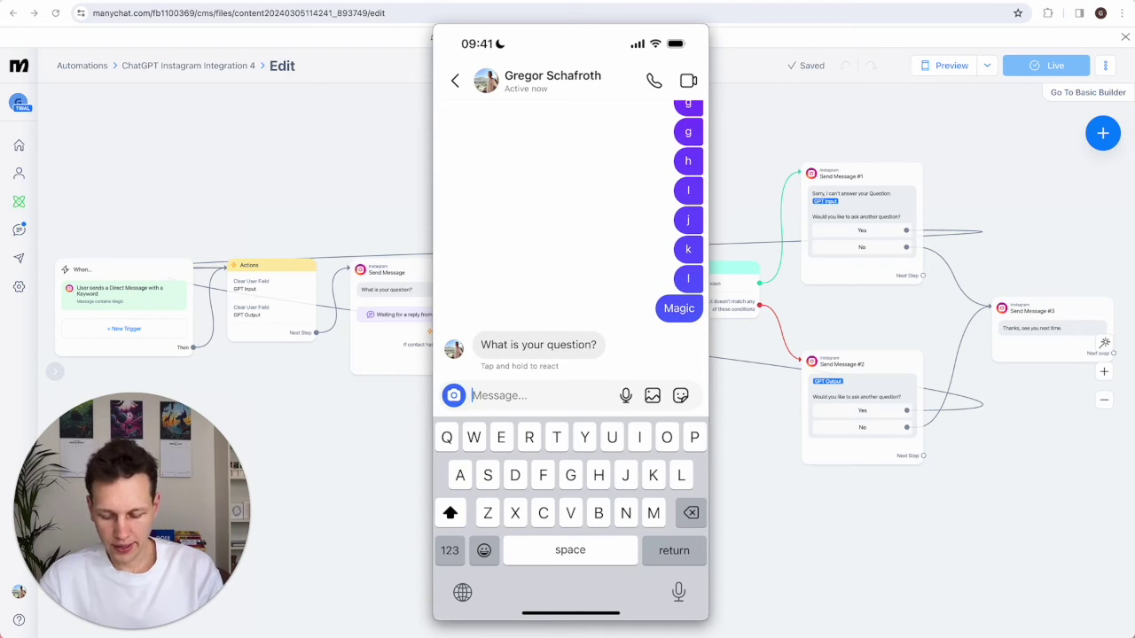
Send the test question "What is the capital of Switzerland?" in the Instagram chat.
type("Wha")
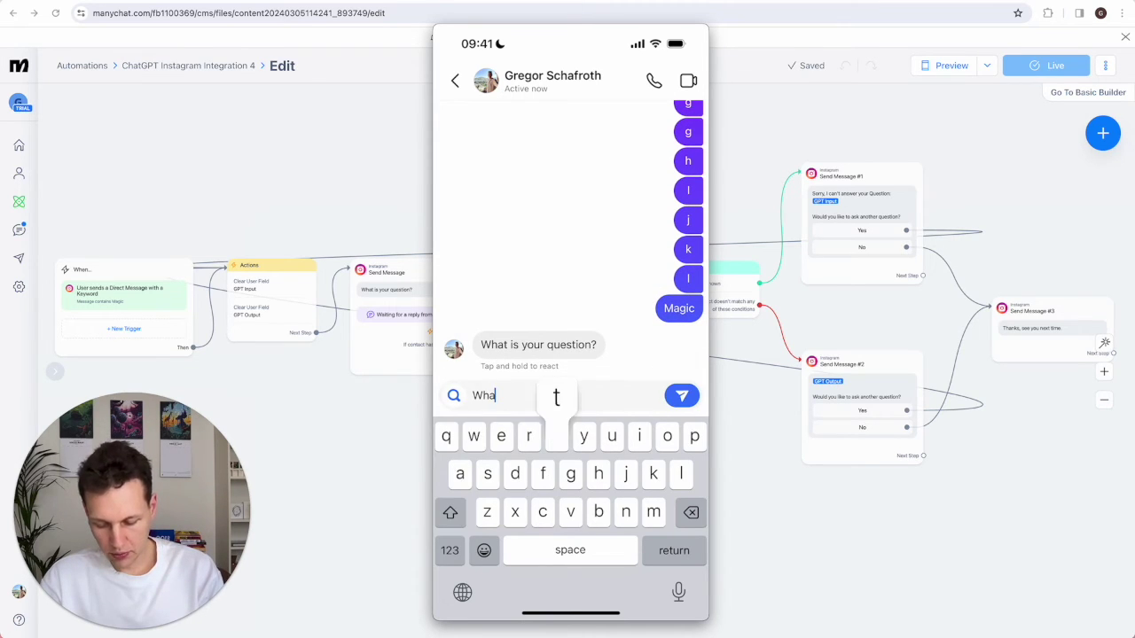
type("t is the ca")
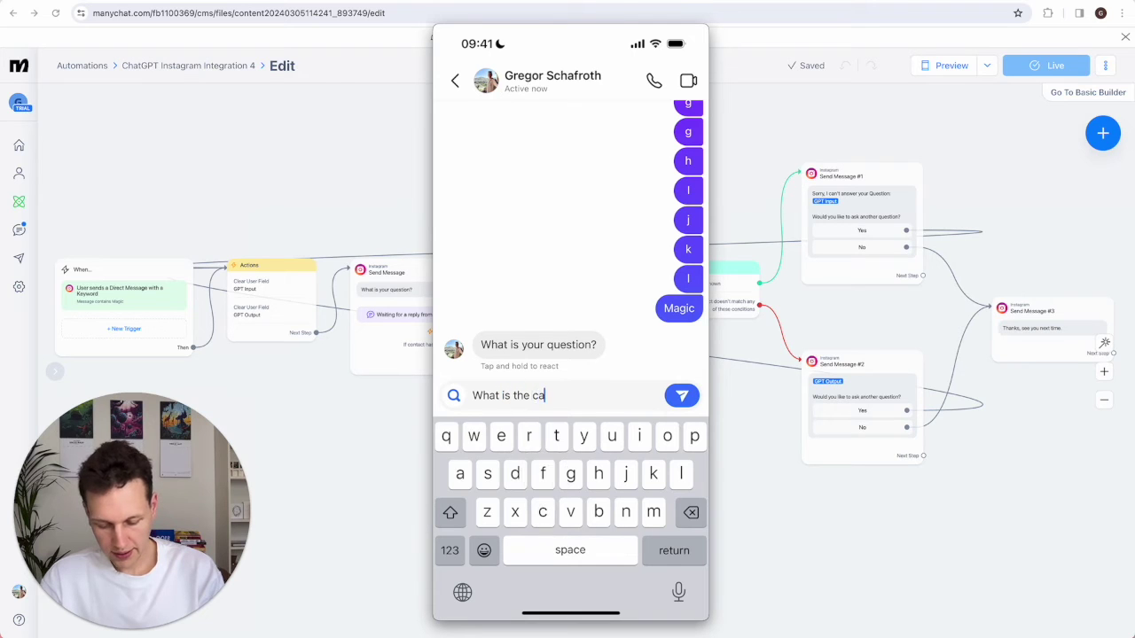
type("pital of ")
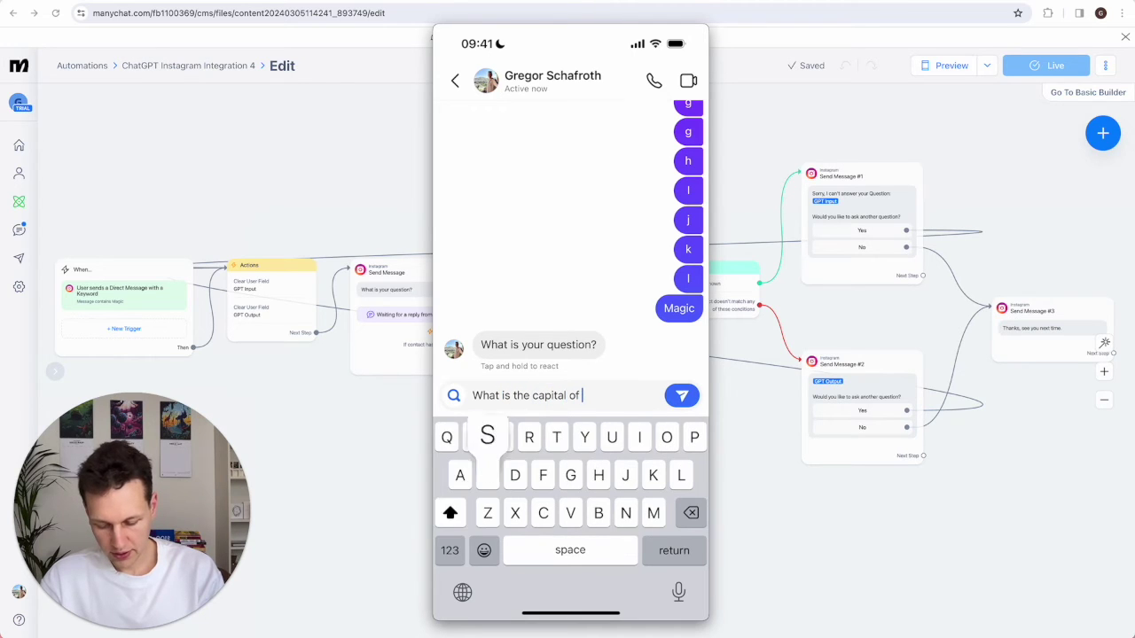
type("Switzerl")
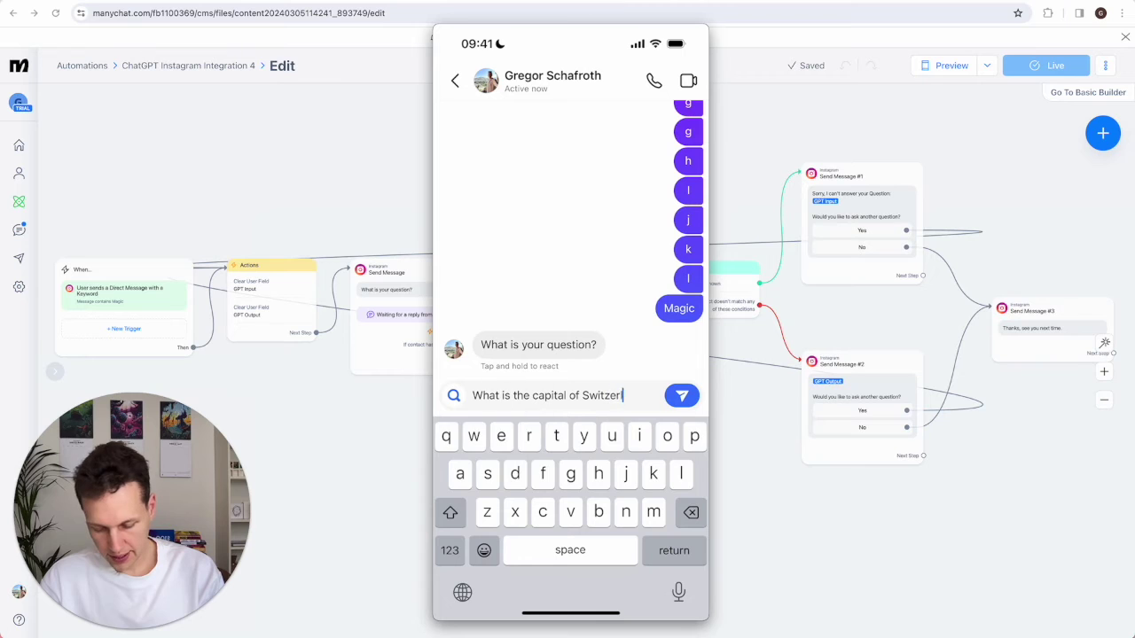
type("and?")
key("Return")
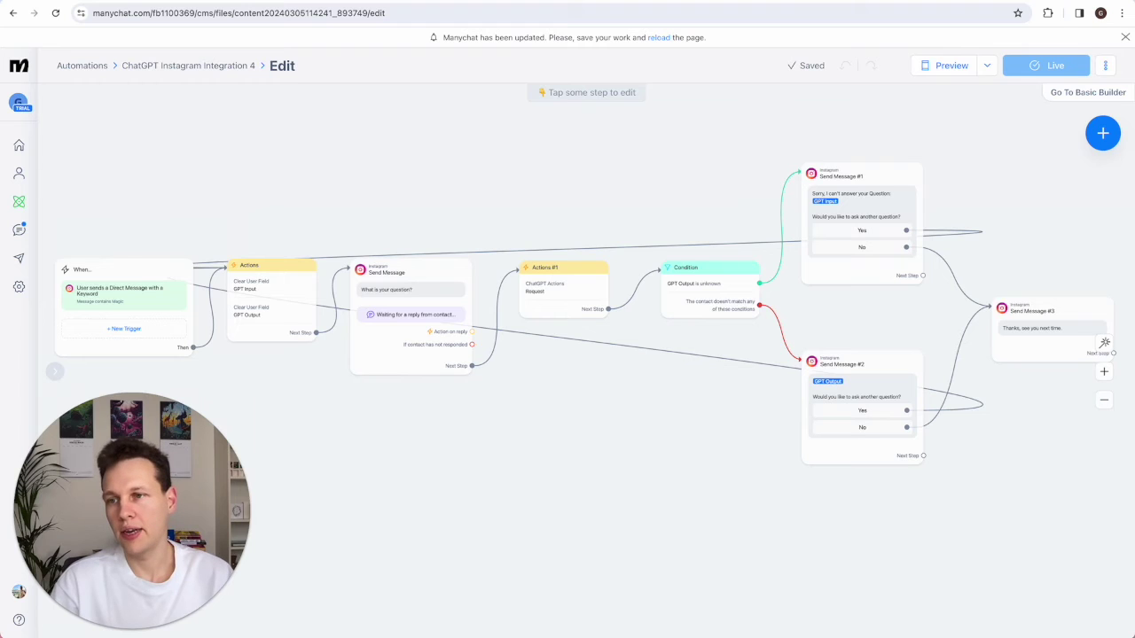
Return to Manychat and review the Messenger and WhatsApp channel settings.
left_click(26, 297)
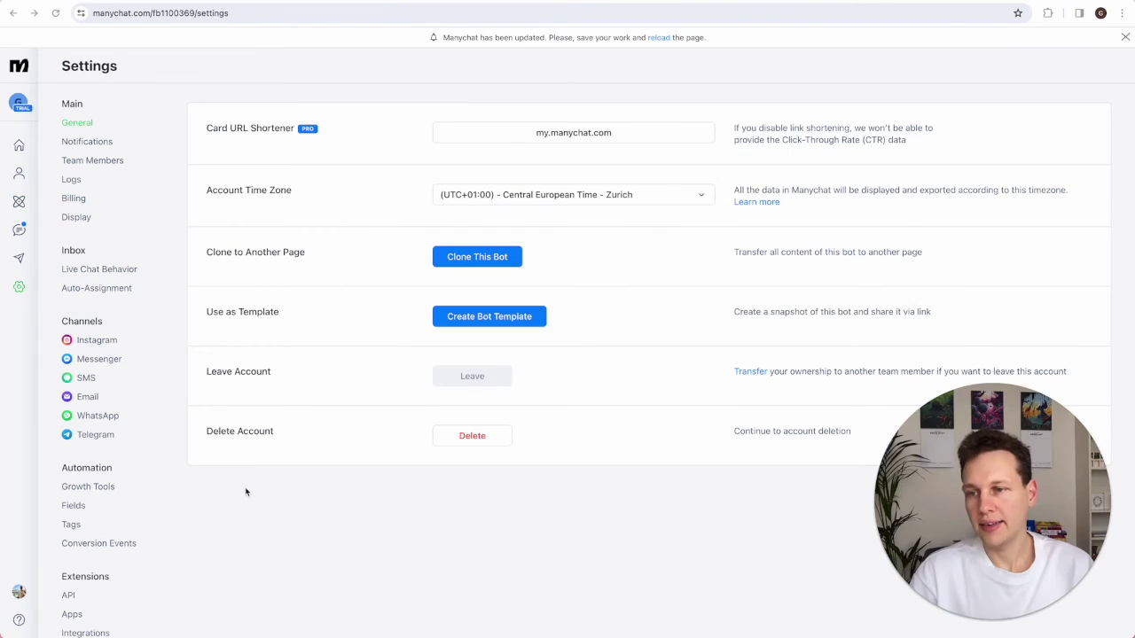
left_click(95, 365)
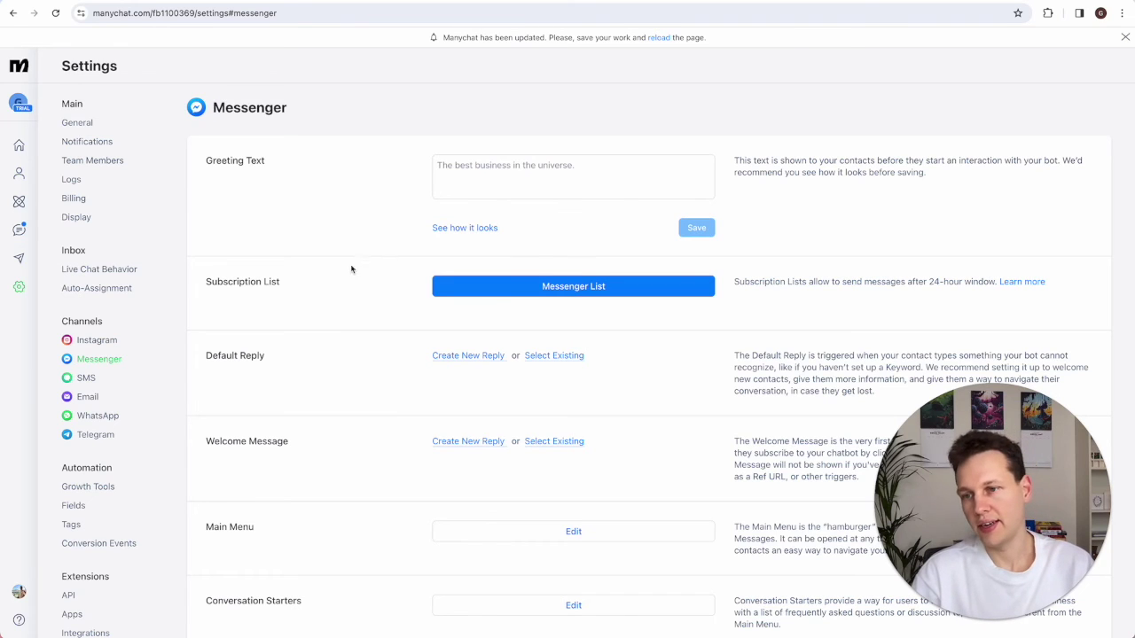
left_click(112, 421)
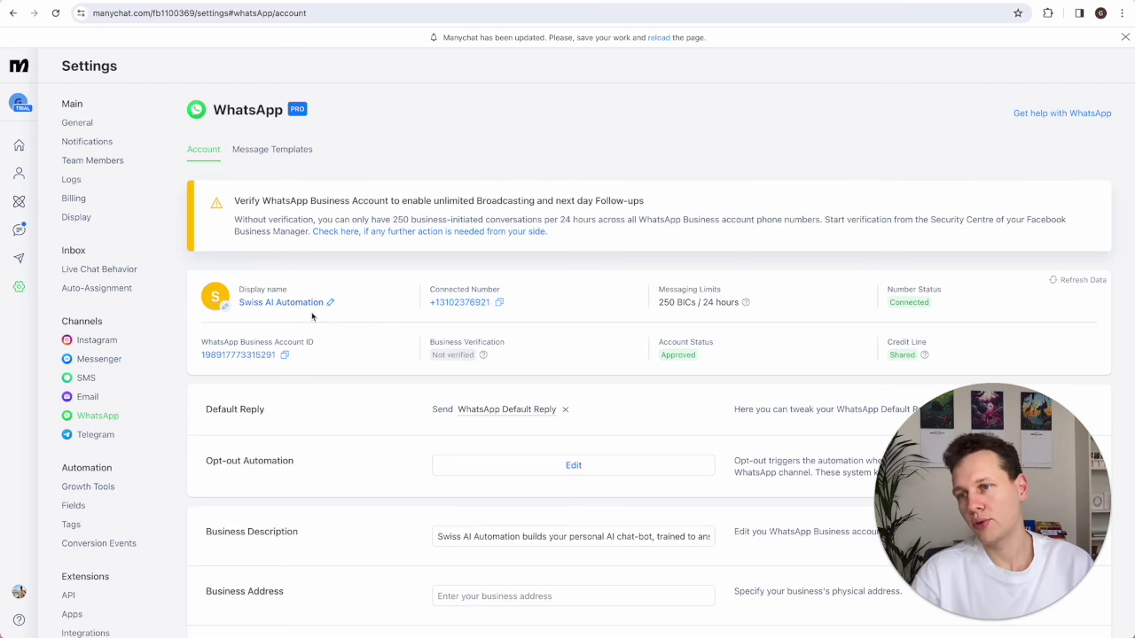
Duplicate the ChatGPT Instagram Integration 4 automation and convert its Instagram channel to Facebook.
left_click(19, 203)
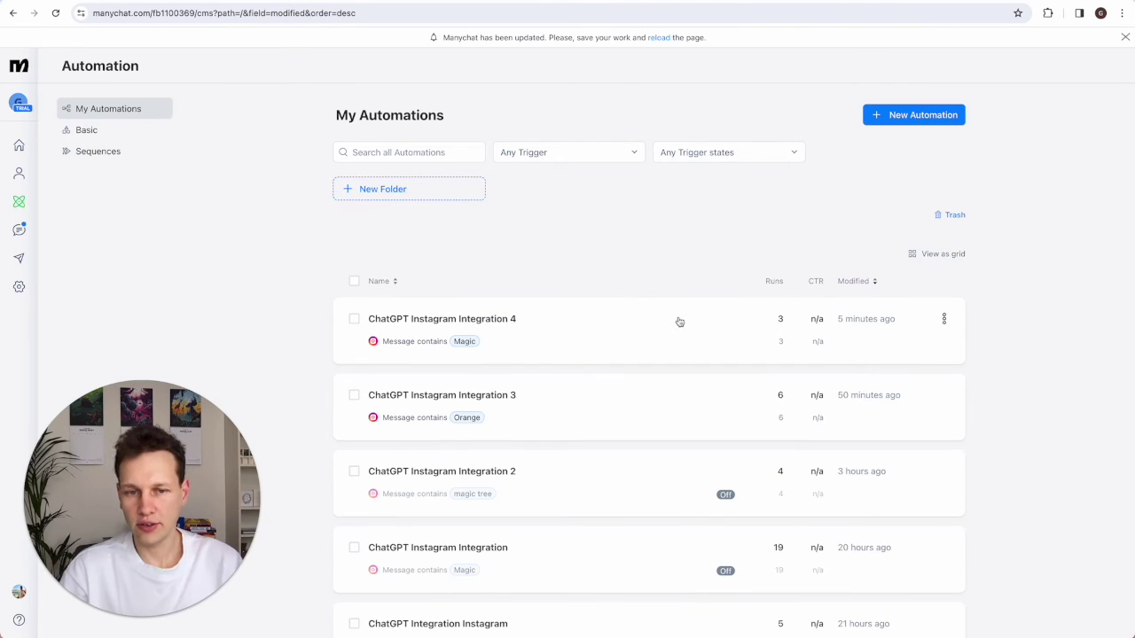
left_click(945, 321)
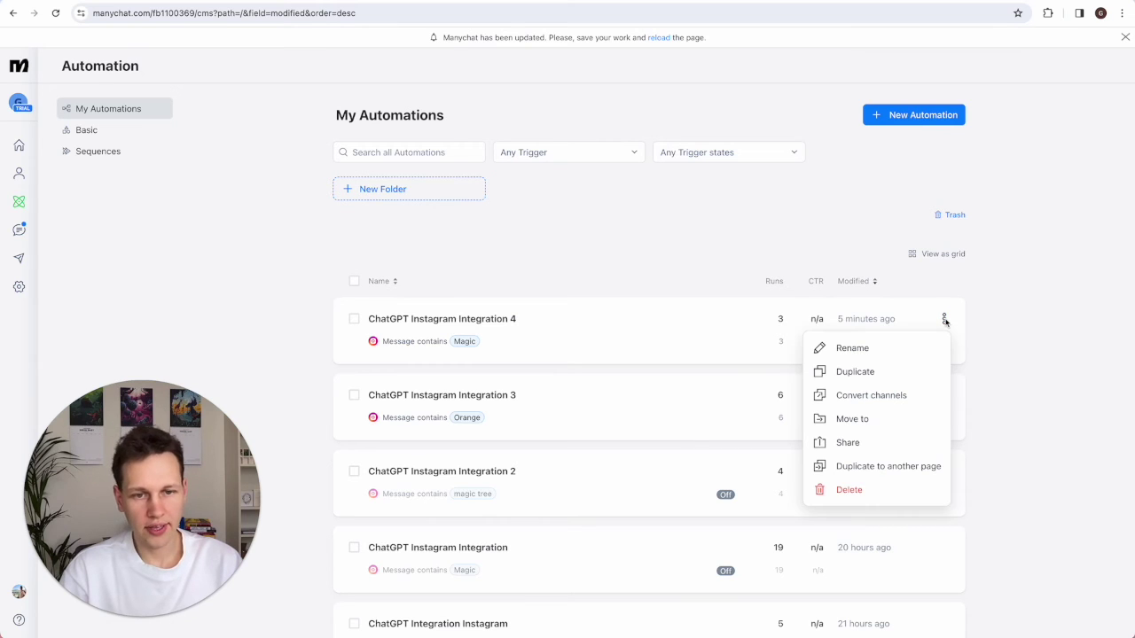
left_click(891, 401)
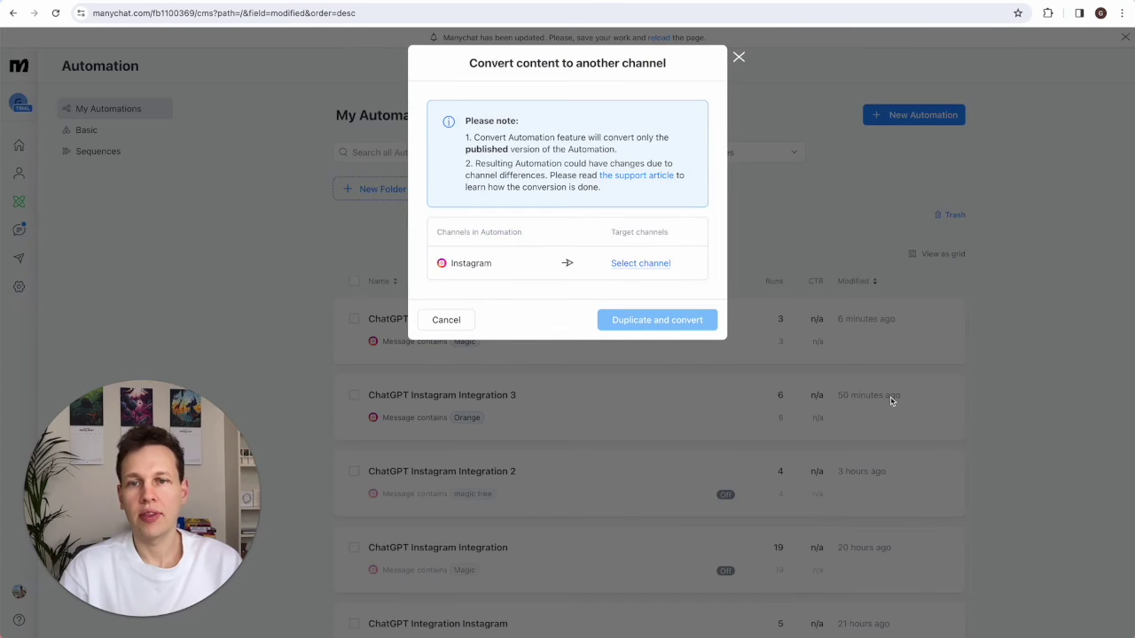
left_click(646, 265)
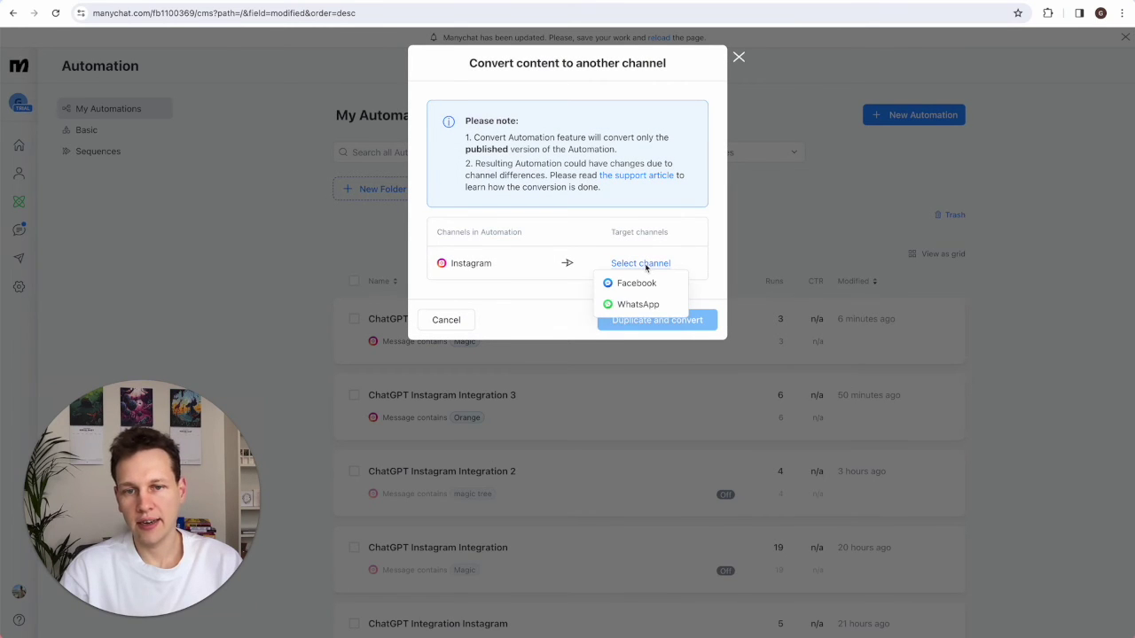
left_click(627, 286)
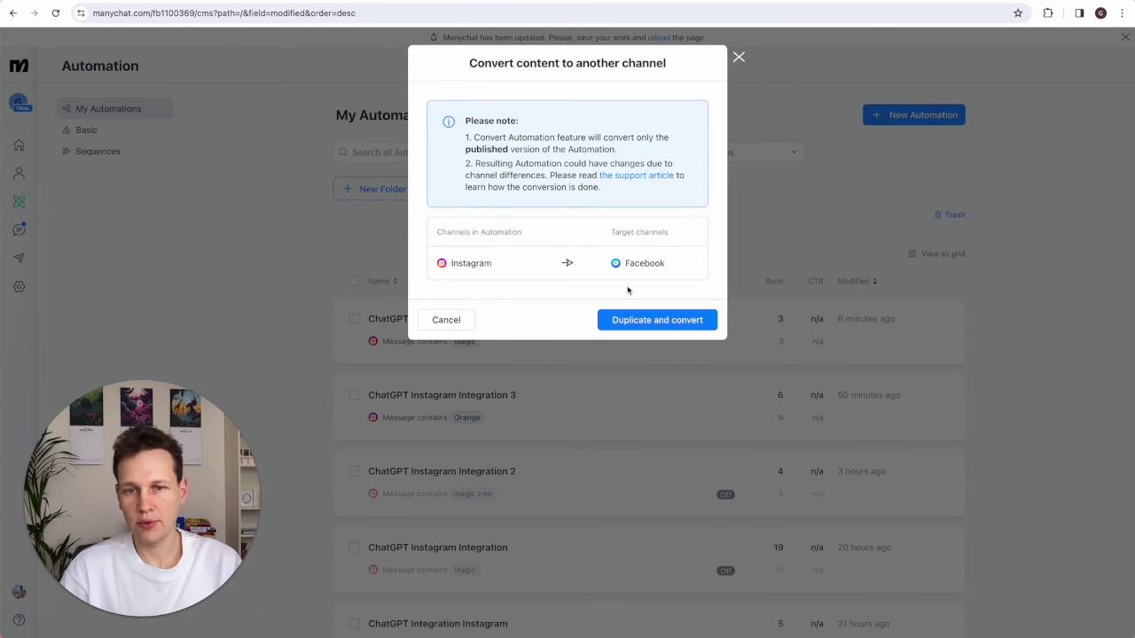
left_click(661, 324)
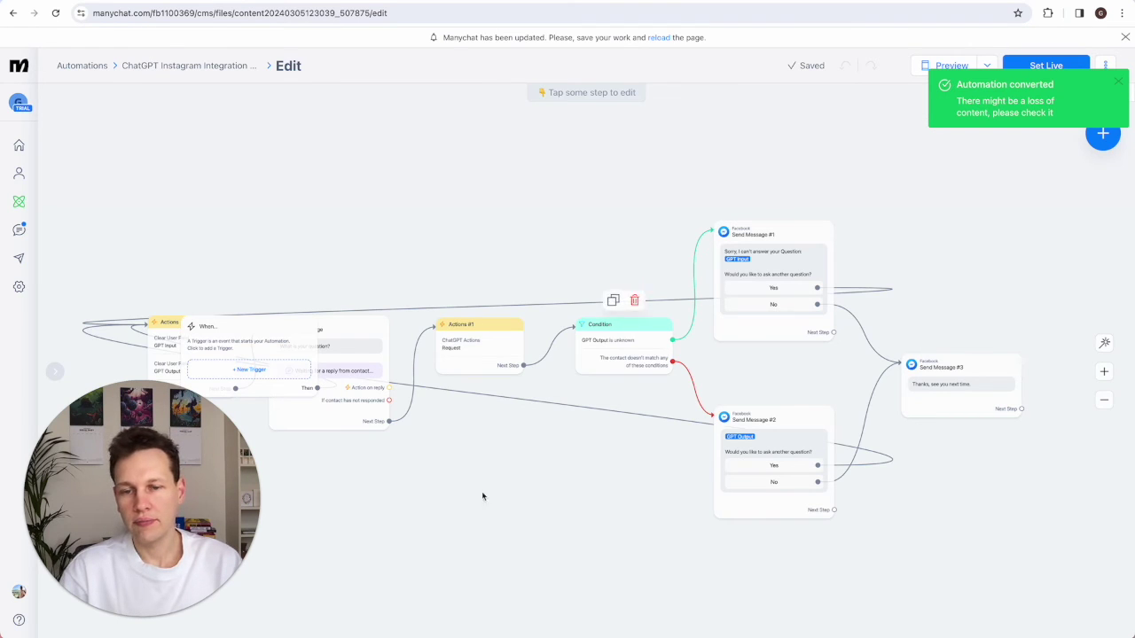
Move the overlapping trigger block into free space ahead of the first Actions block in the converted flow.
left_click_drag(486, 474, 587, 435)
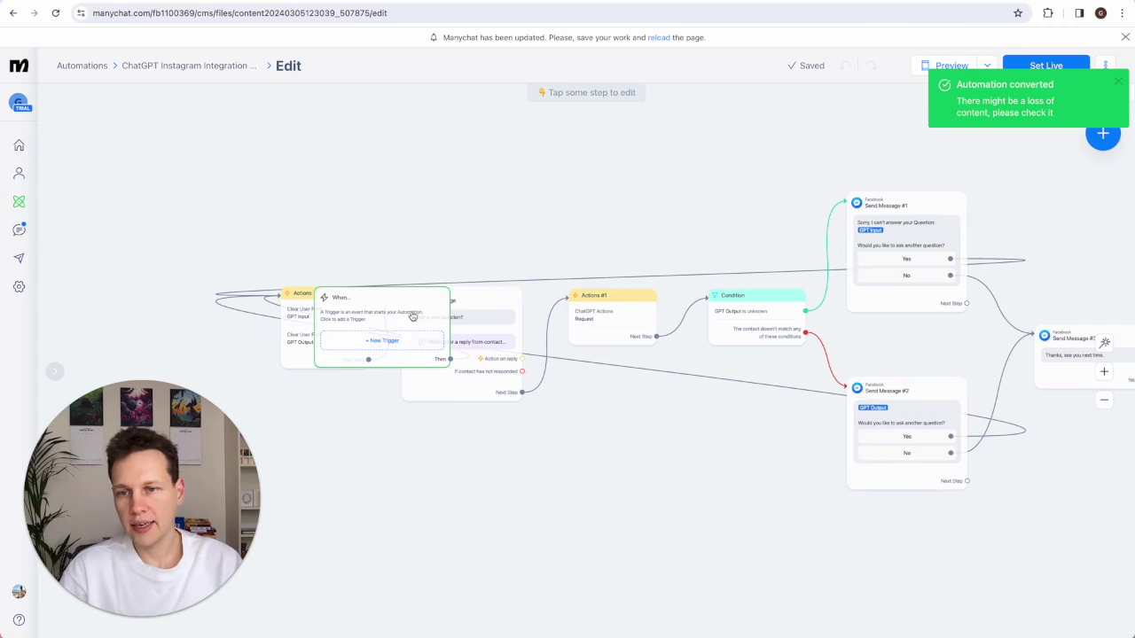
left_click_drag(410, 312, 191, 308)
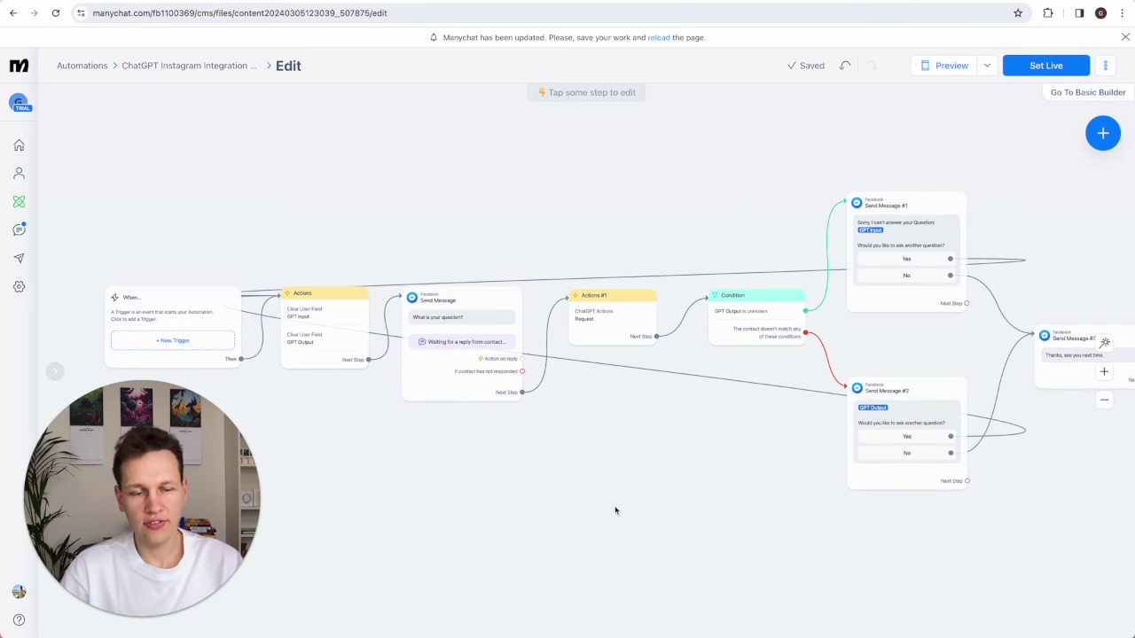
left_click_drag(615, 509, 657, 485)
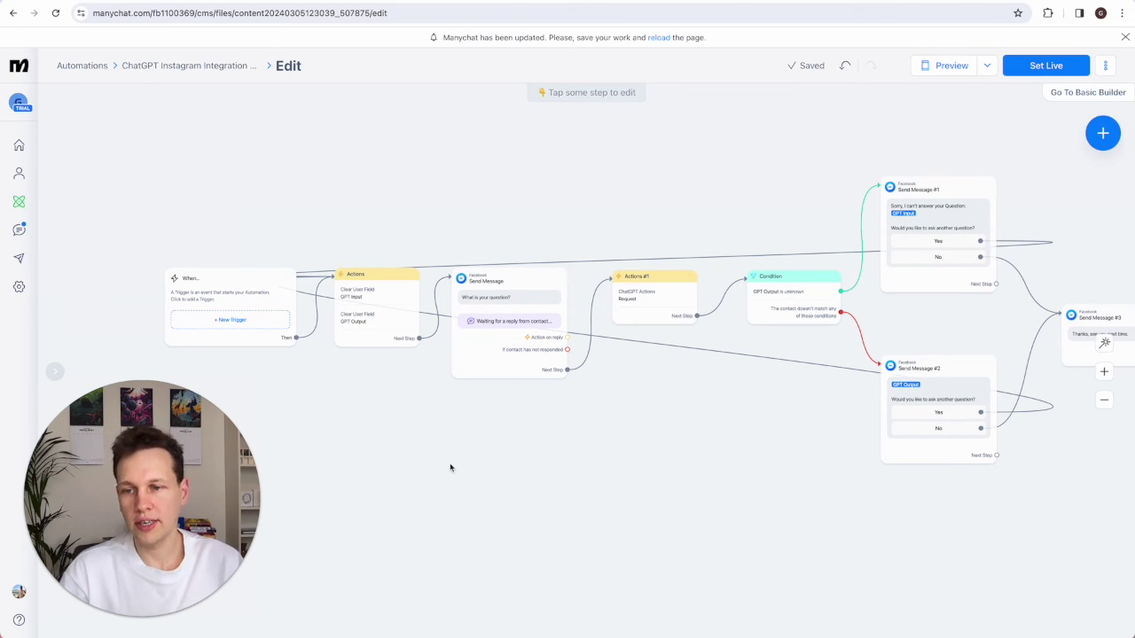
Add a Messenger Keyword trigger for messages containing "Magic" and set the converted automation live.
left_click(235, 325)
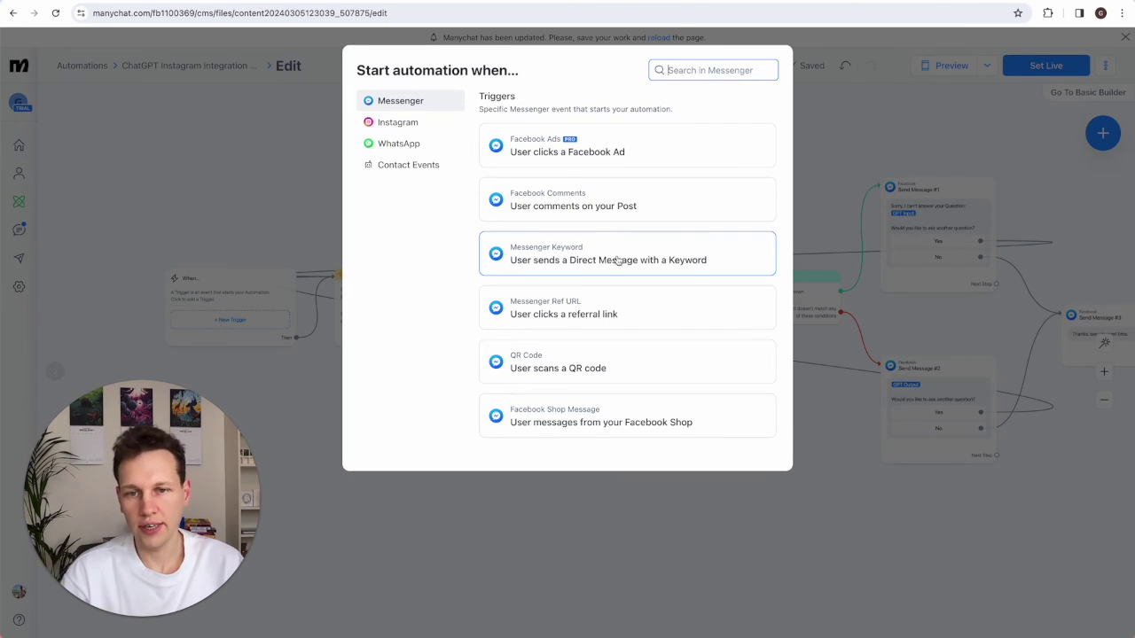
left_click(565, 260)
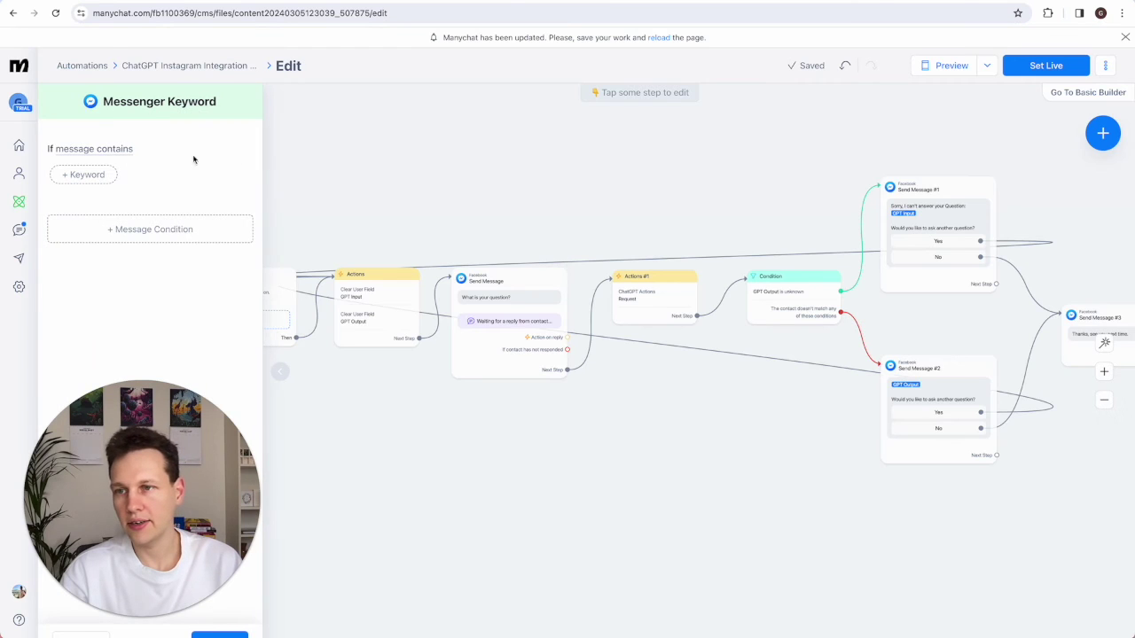
left_click(83, 180)
type("Magic")
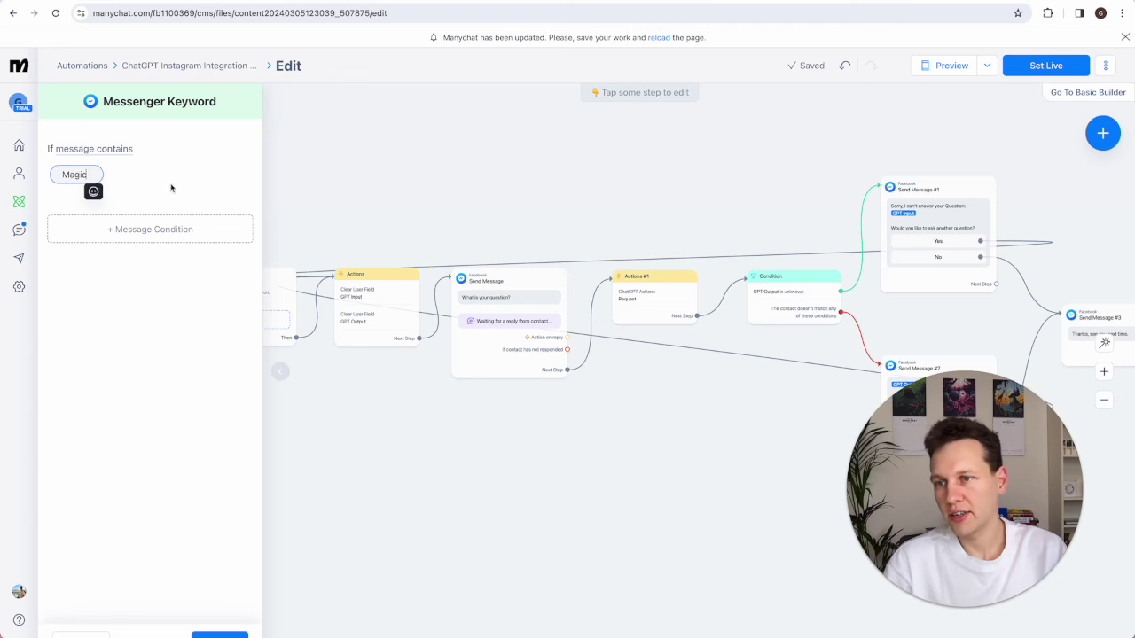
left_click(178, 185)
scroll(214, 532, "down", 1)
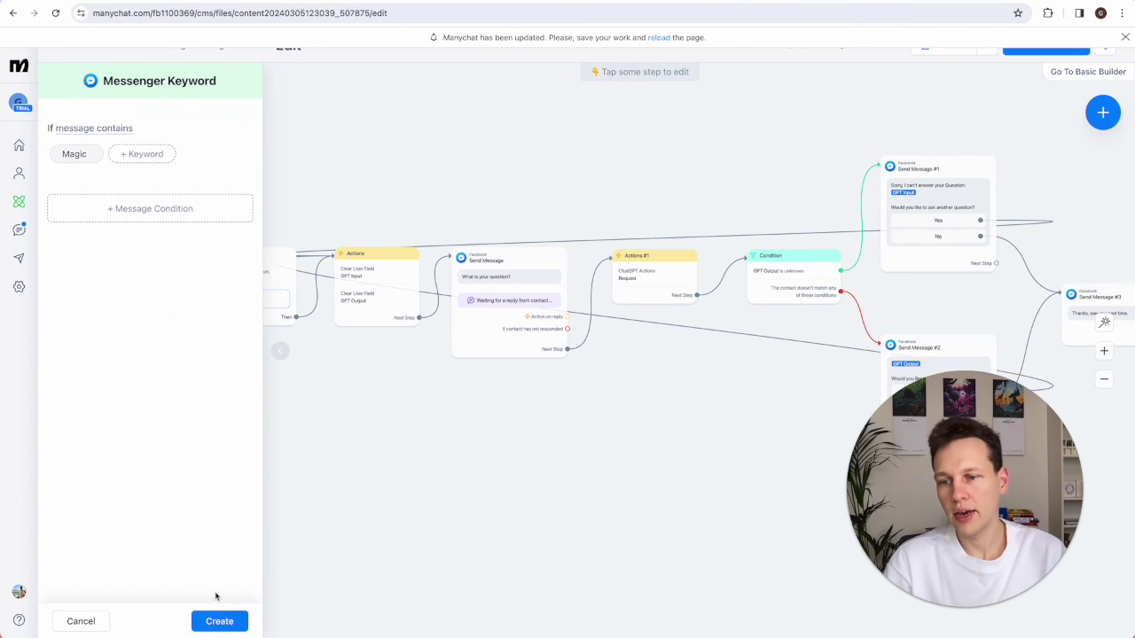
left_click(223, 622)
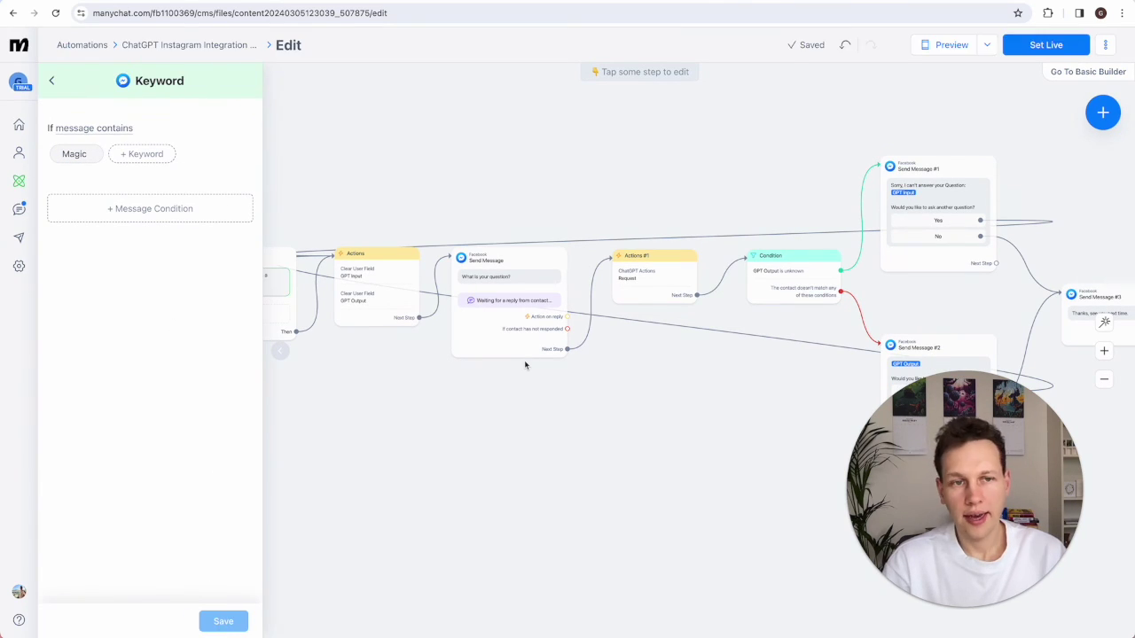
left_click(1045, 46)
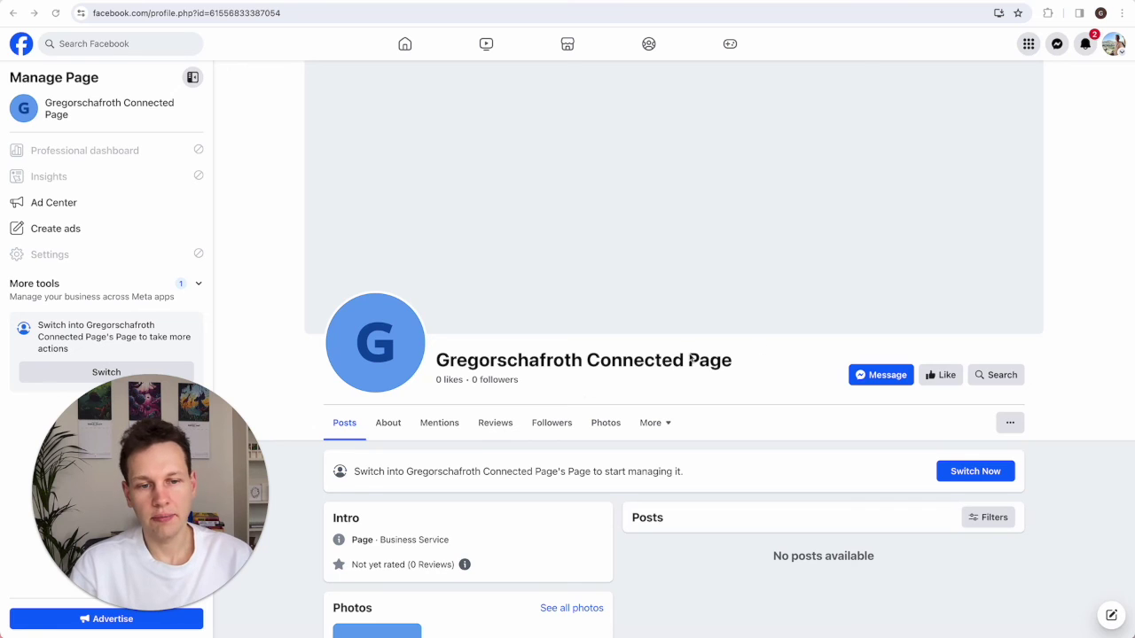
Message the connected Facebook page with "Magic", ask "What is the capital of Austria?", and answer No to another question.
left_click(891, 379)
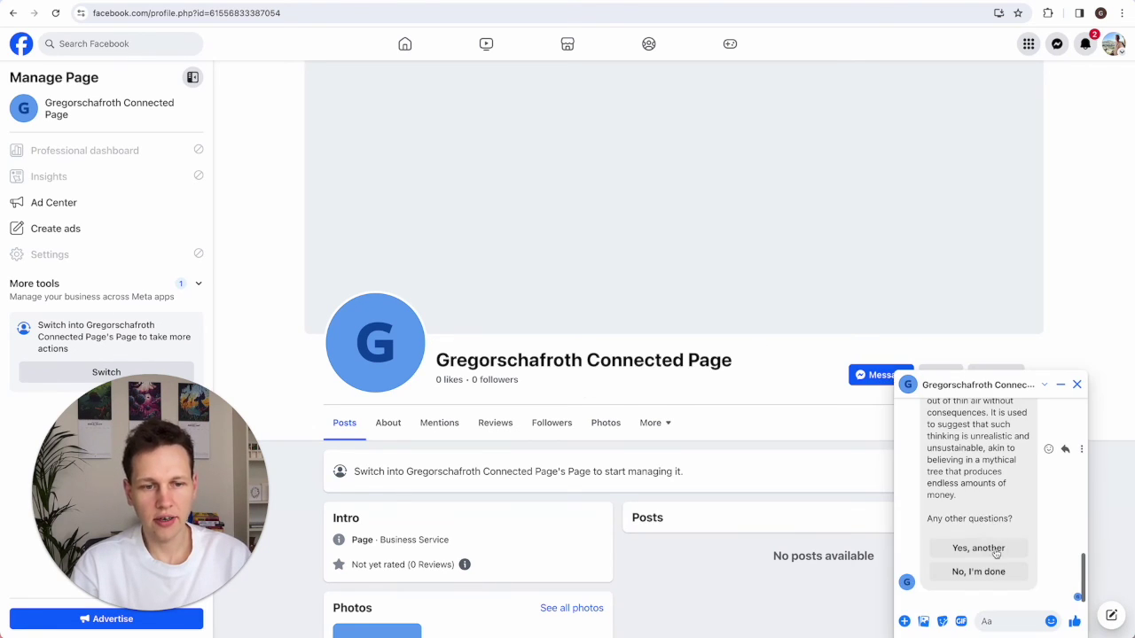
type("Magic")
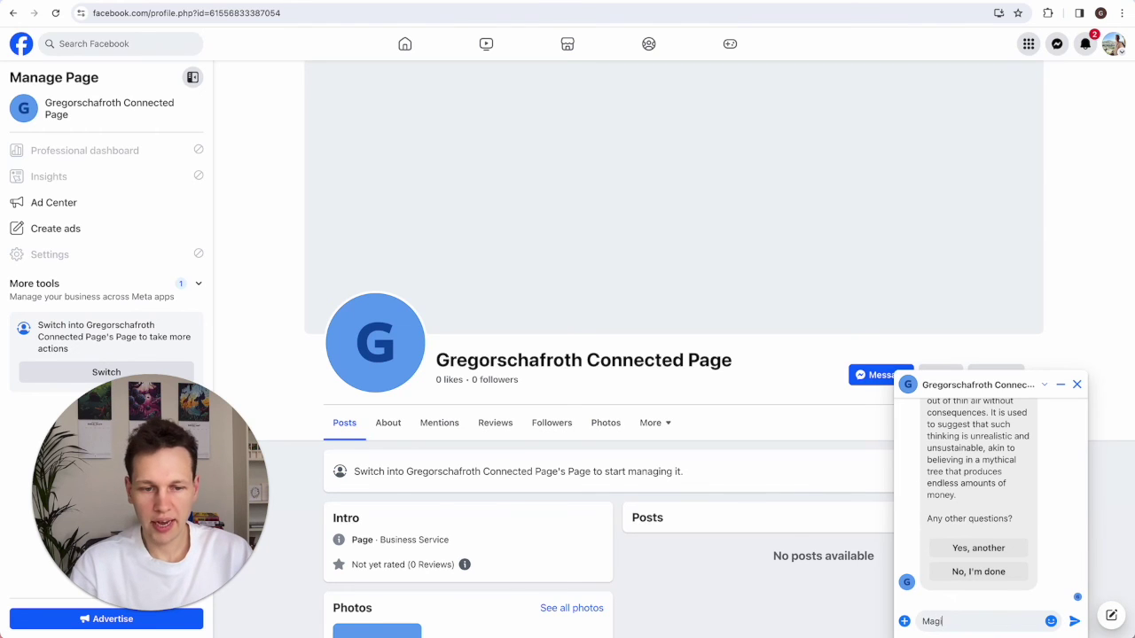
key("Return")
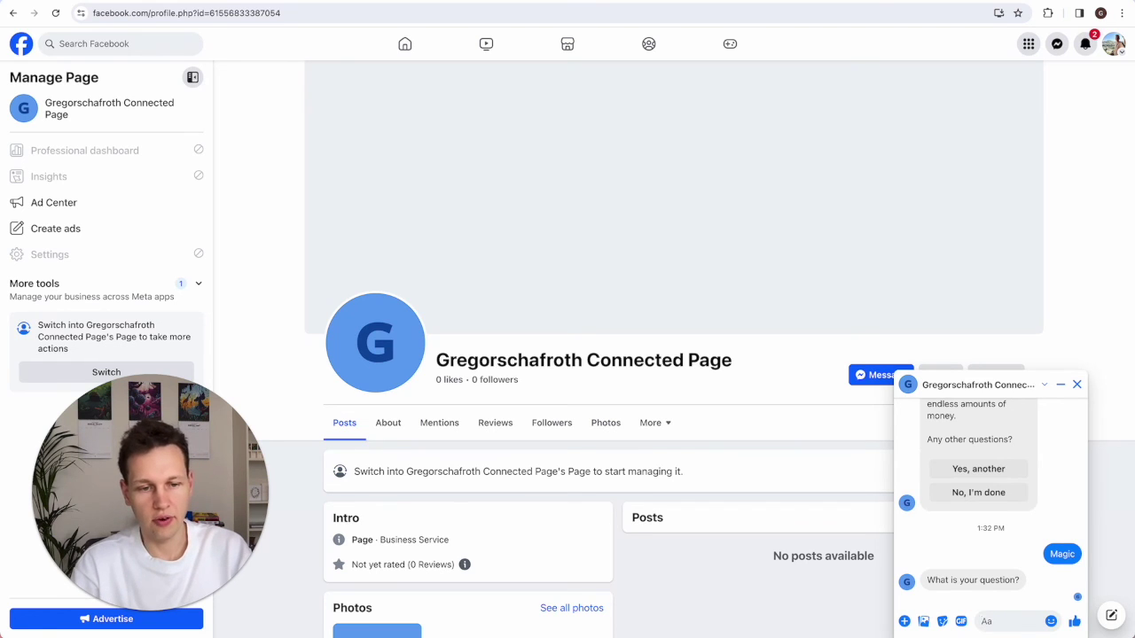
type("What is the capit")
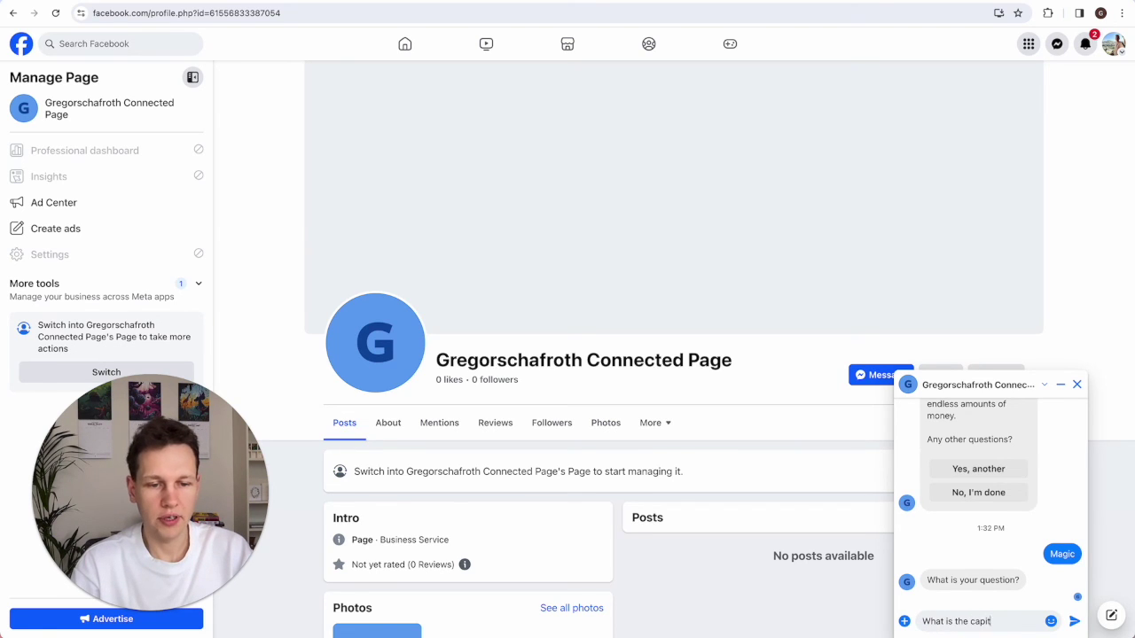
type("al of Austria?")
key("Return")
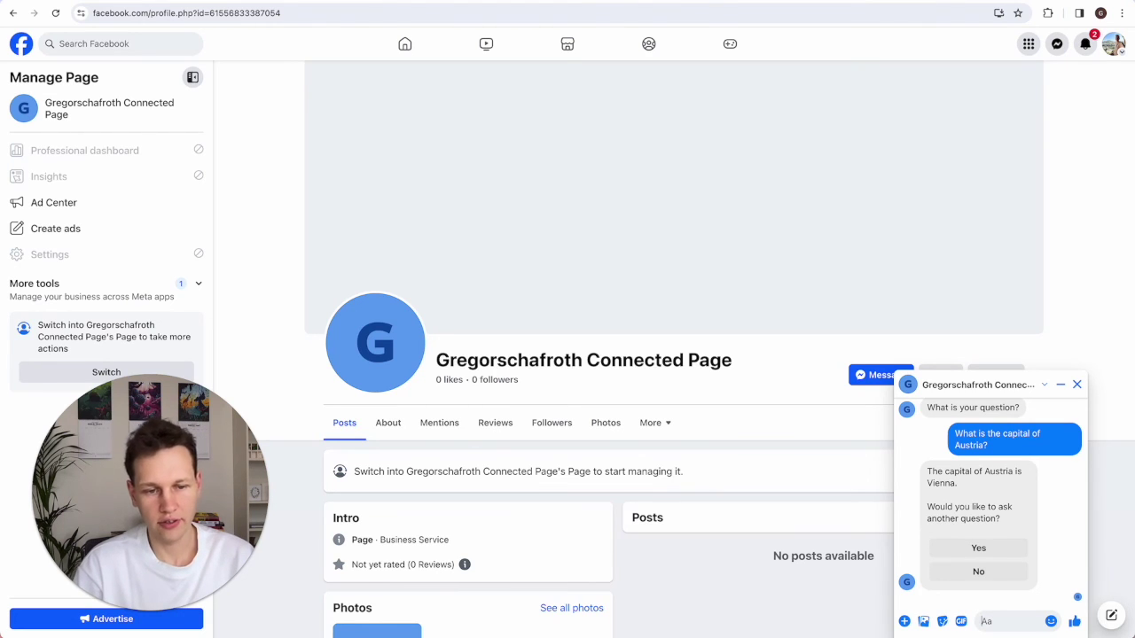
left_click(978, 572)
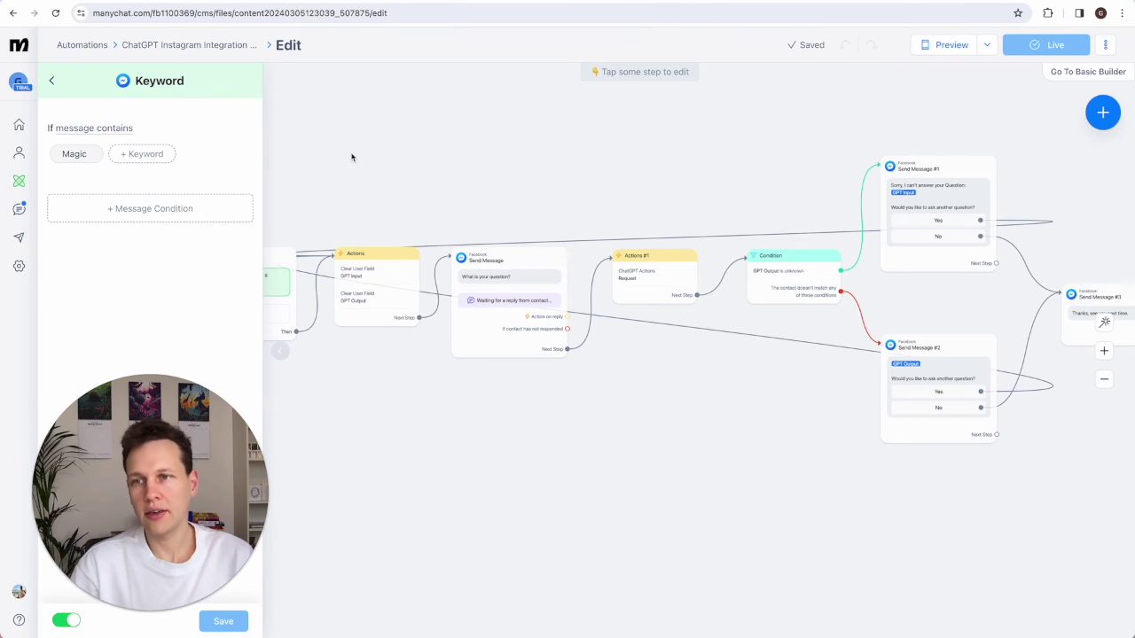
Duplicate the ChatGPT Instagram Integration 4 automation in Manychat and convert its Instagram channel to WhatsApp.
left_click(19, 182)
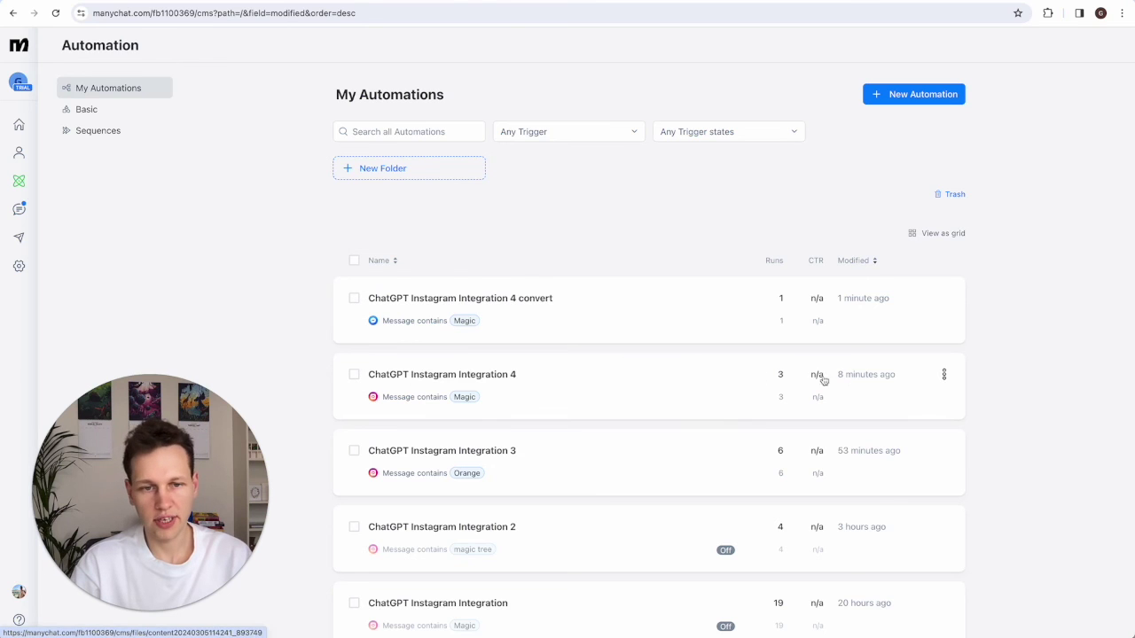
left_click(944, 375)
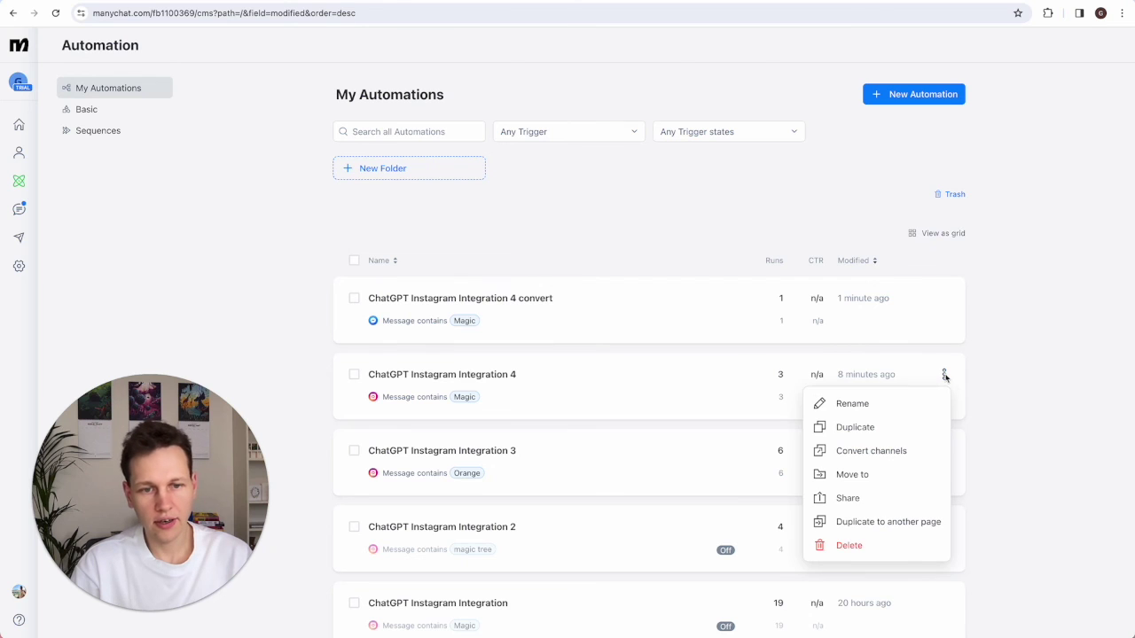
left_click(885, 450)
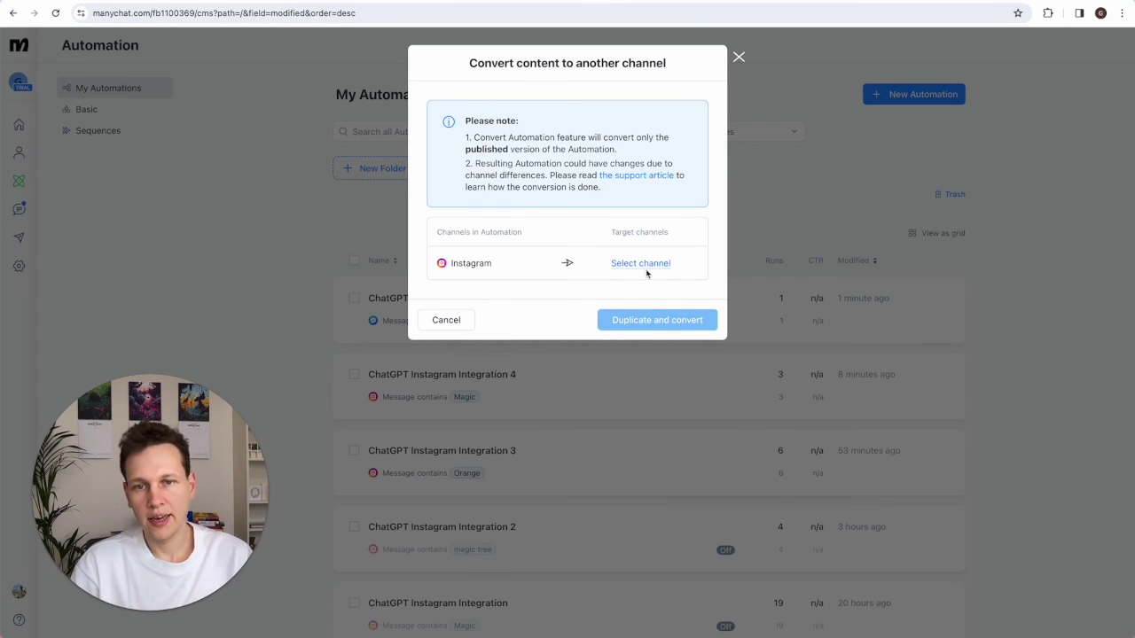
left_click(644, 266)
left_click(635, 305)
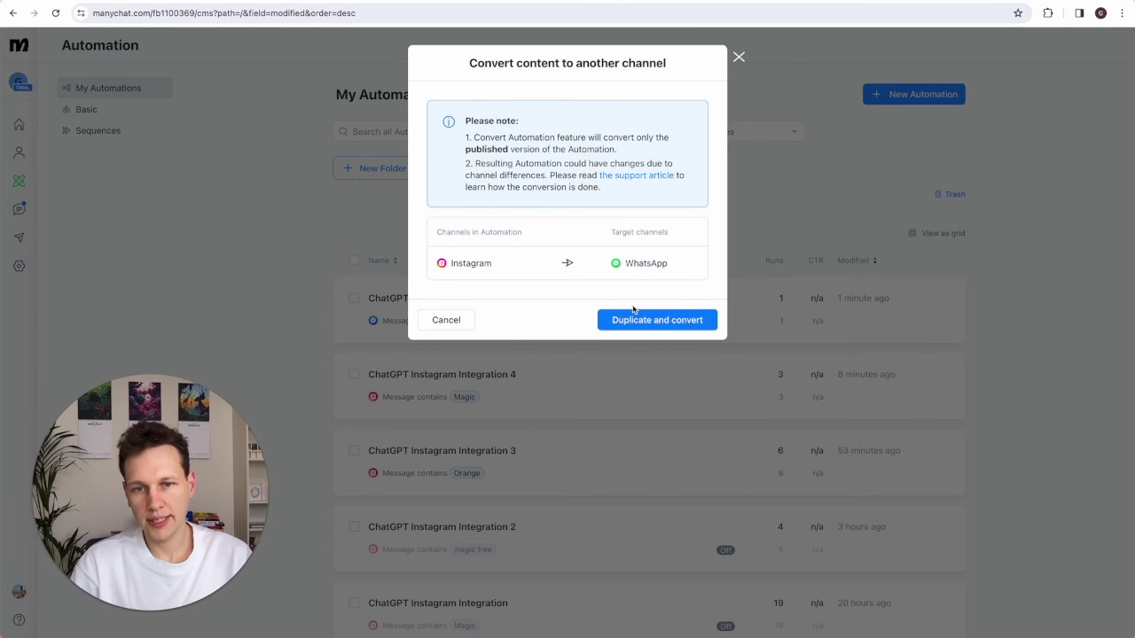
left_click(674, 325)
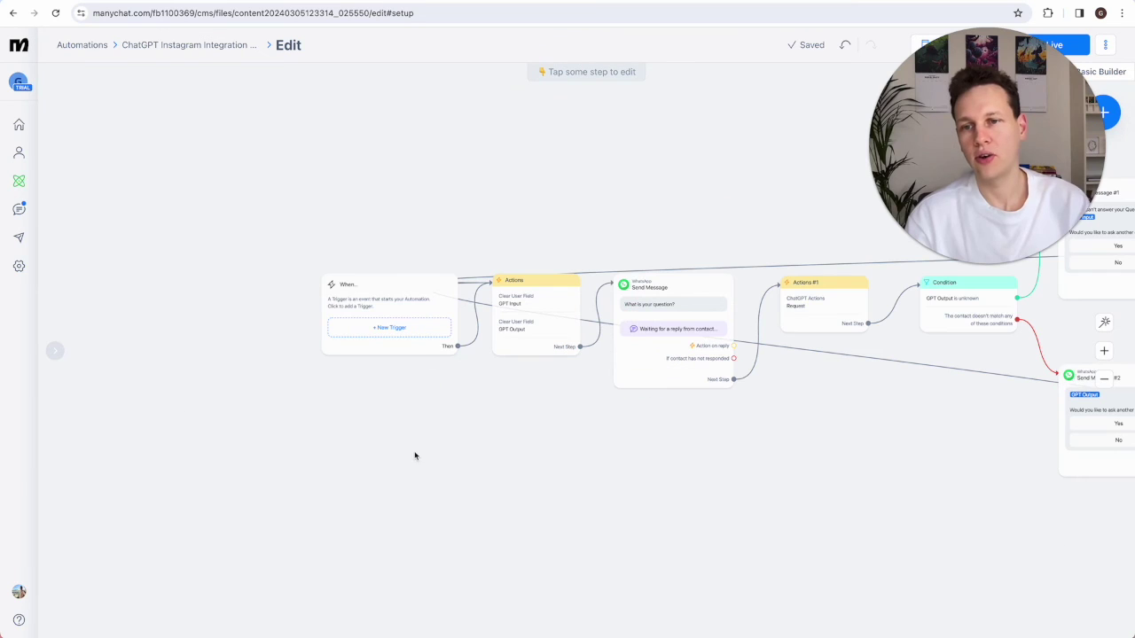
Add a WhatsApp Keyword trigger for messages containing "Magic" and set the converted automation live.
left_click(387, 328)
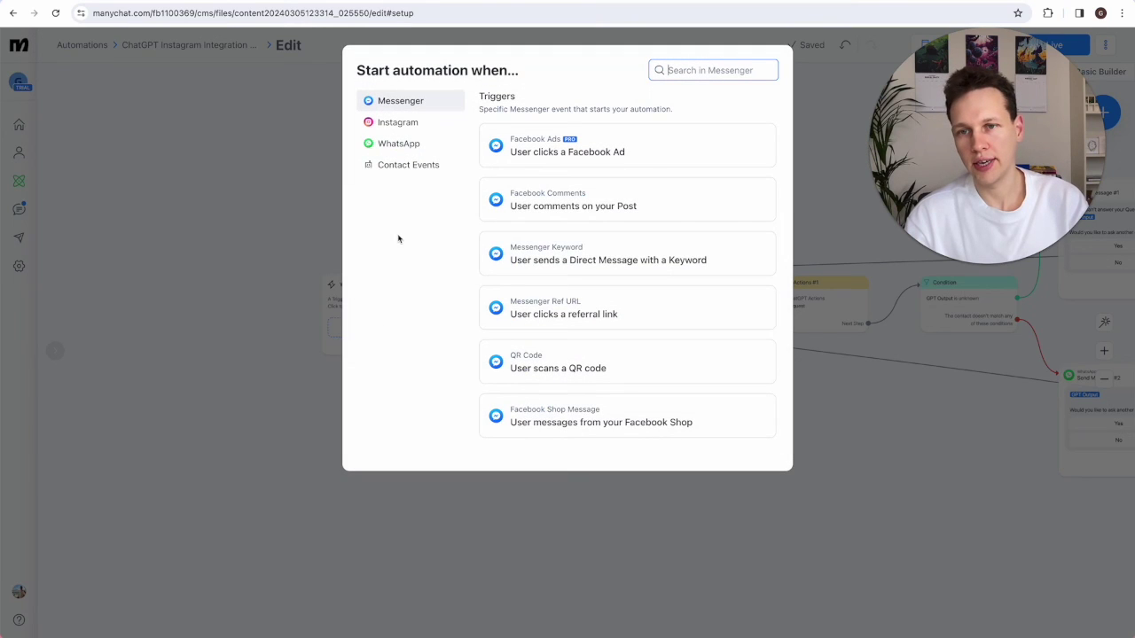
left_click(399, 145)
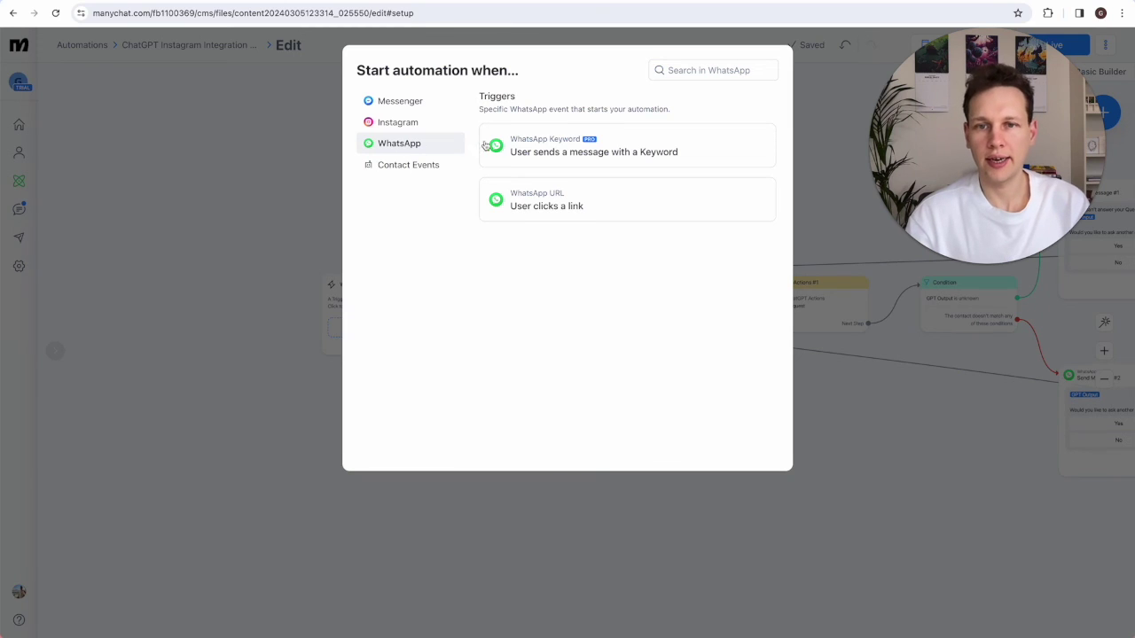
left_click(539, 154)
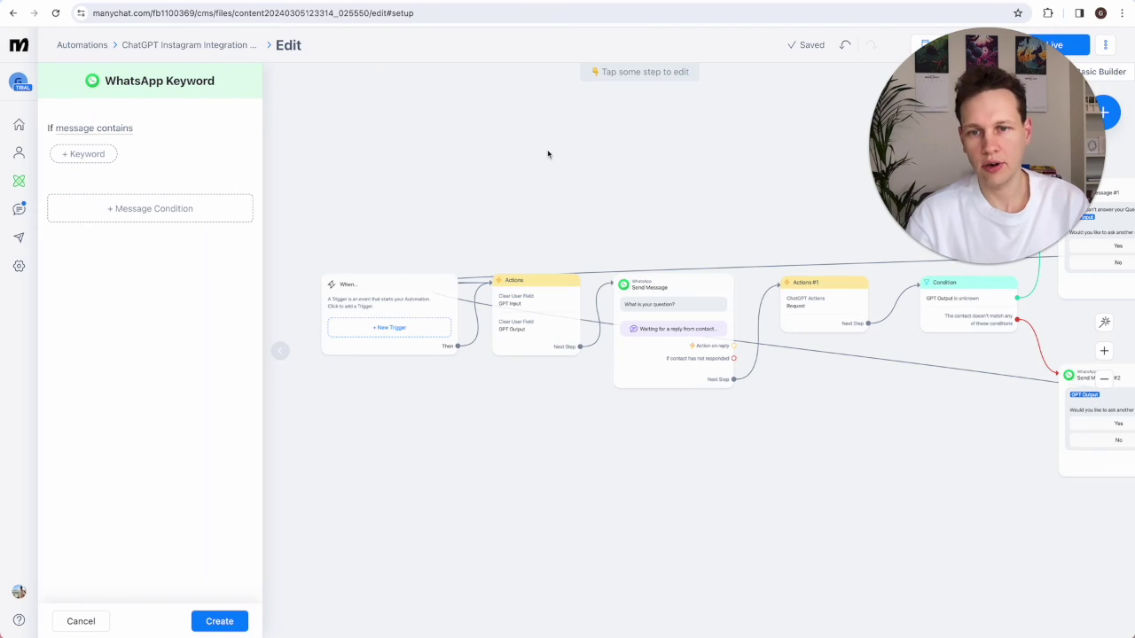
left_click(88, 155)
type("Magic")
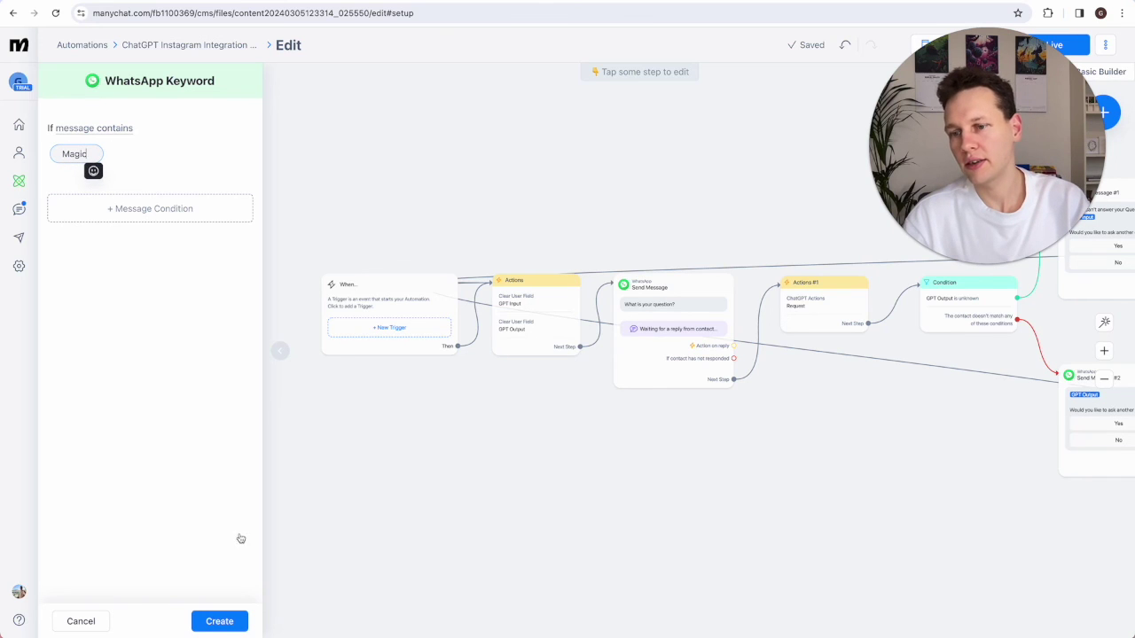
left_click(233, 621)
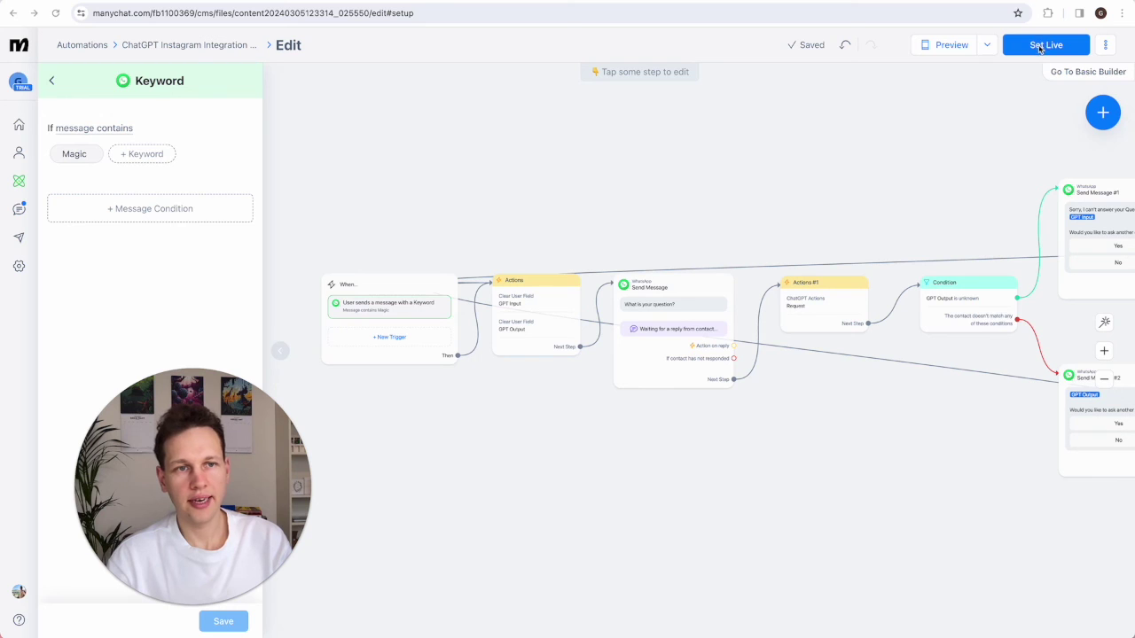
left_click(1042, 49)
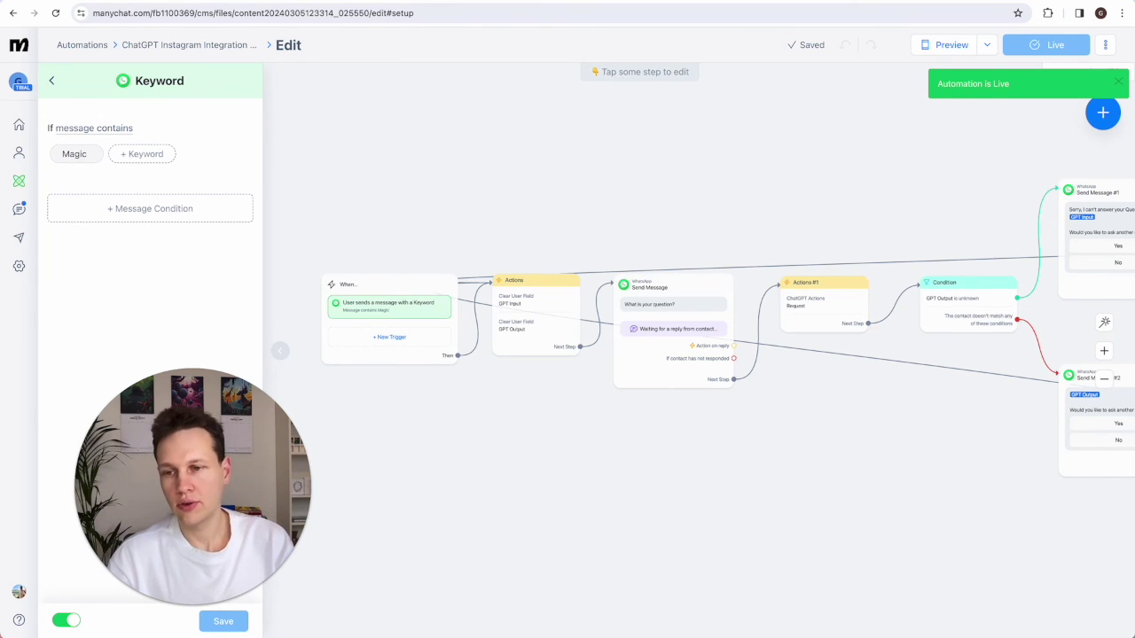
Switch to WhatsApp, send "Magic" in the AI business chat, and ask "What is the capital of Germany?".
key("ctrl+t")
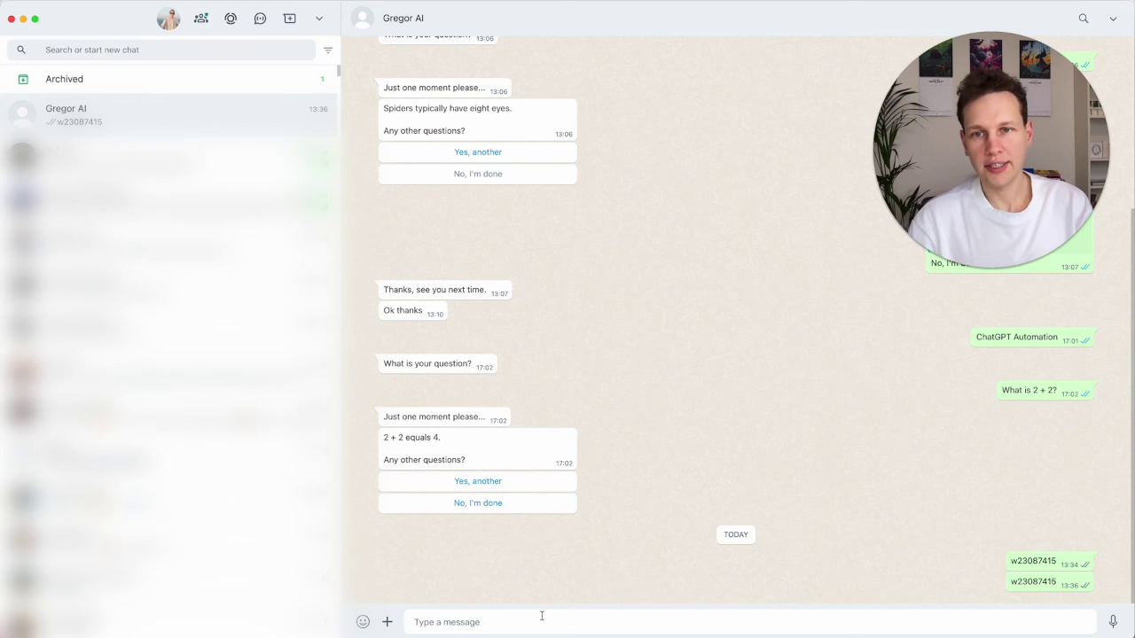
type("Magic")
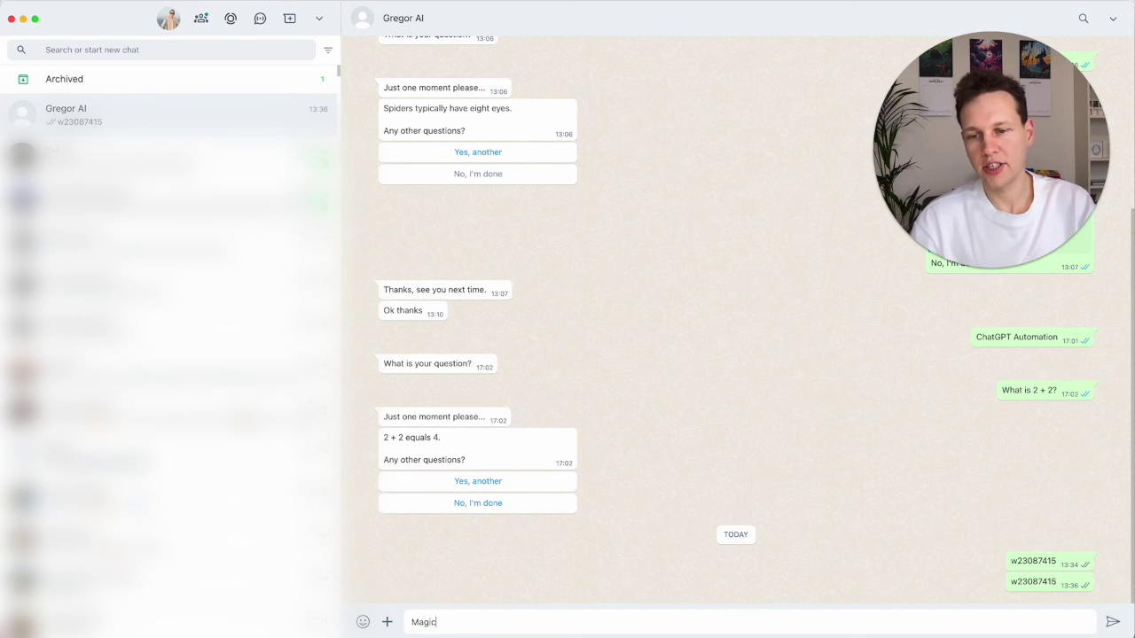
key("Return")
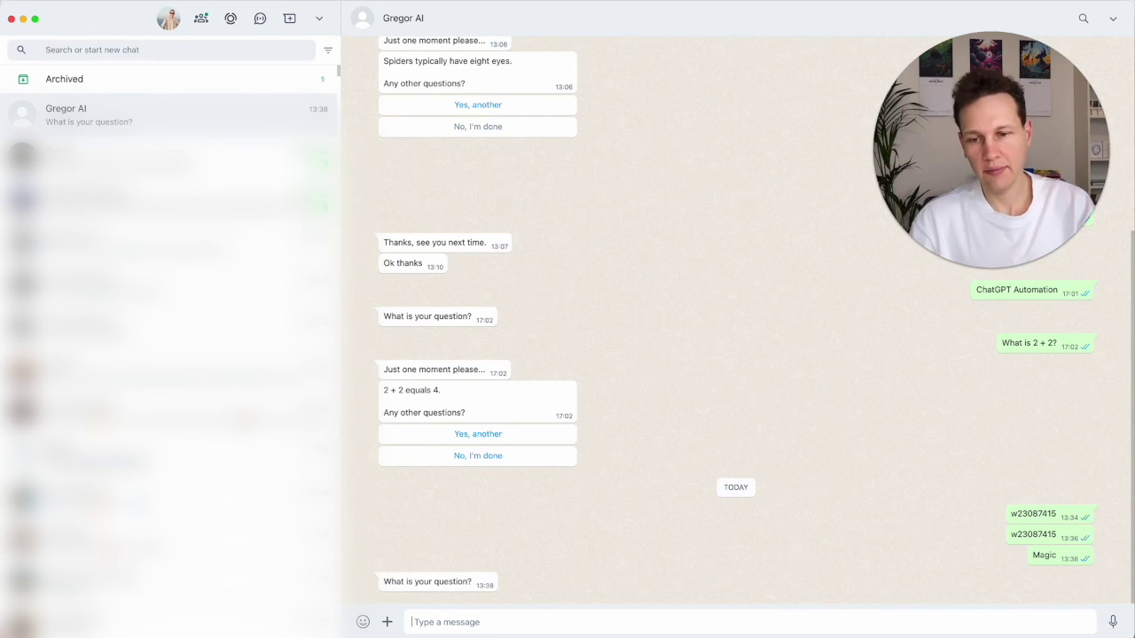
type("What is the ")
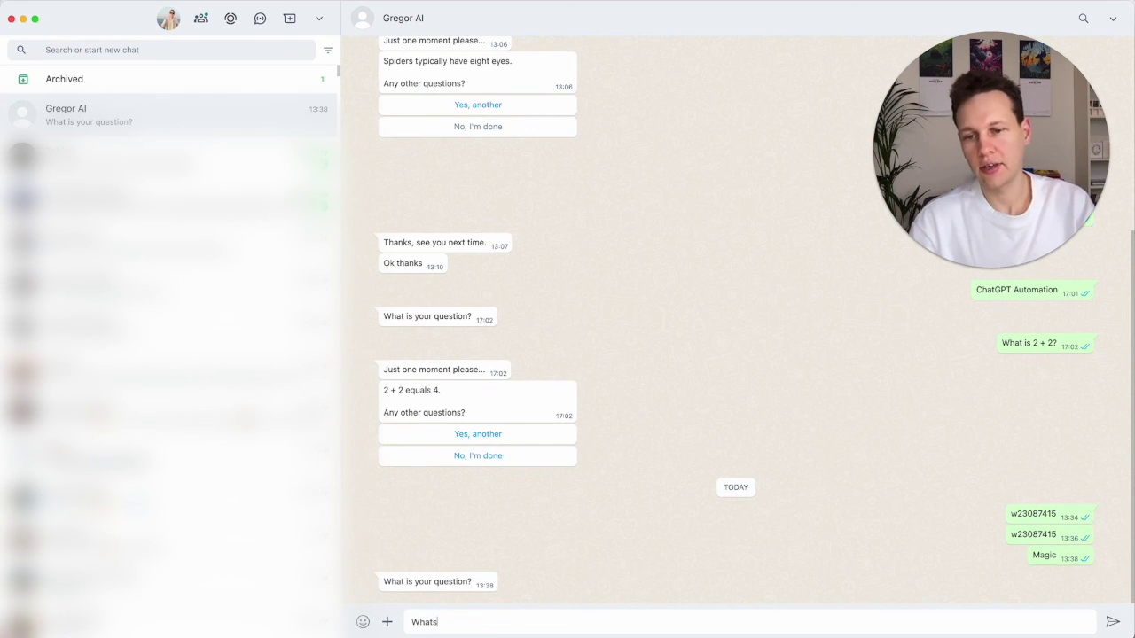
type("capital of")
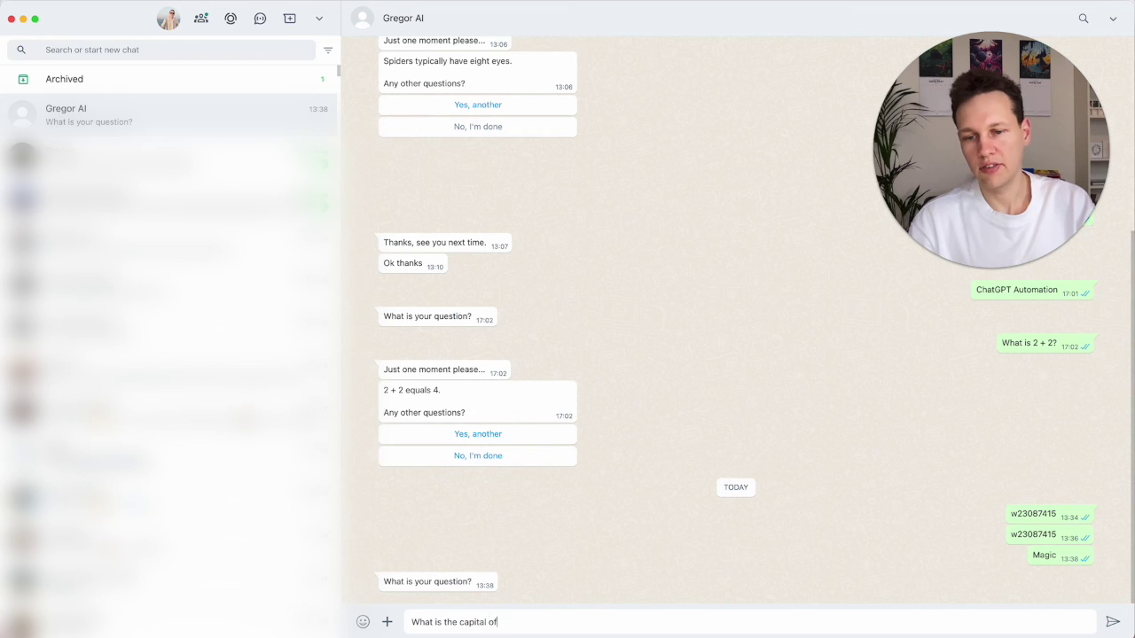
type(" Germany?")
key("Return")
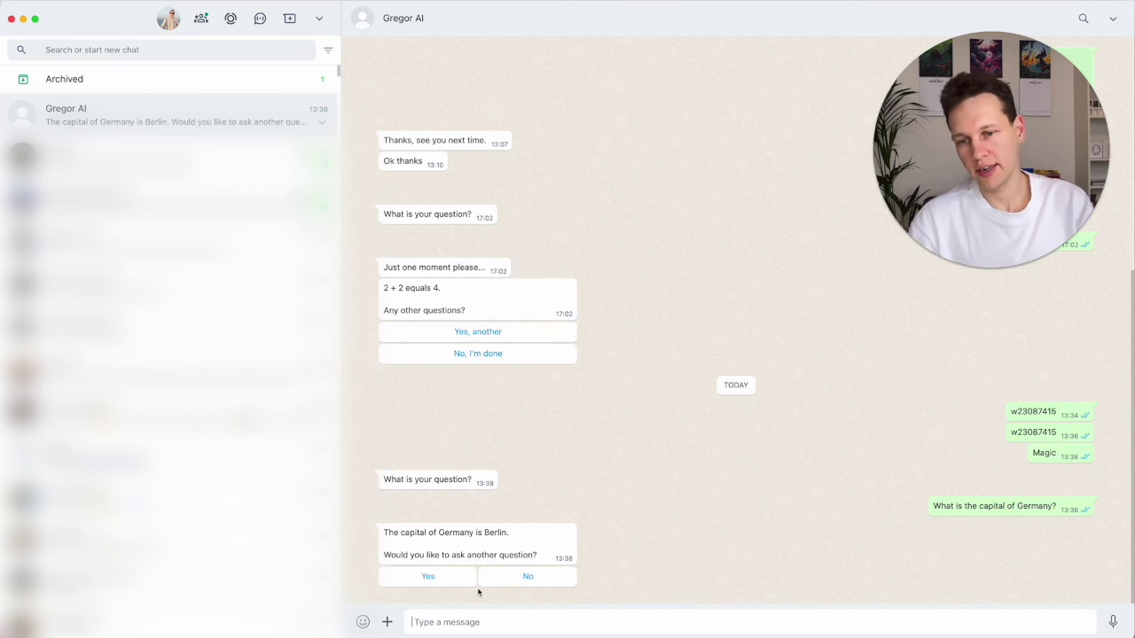
Answer Yes to asking another question and send "What is the coolest city of Germany?".
left_click(428, 576)
left_click(476, 631)
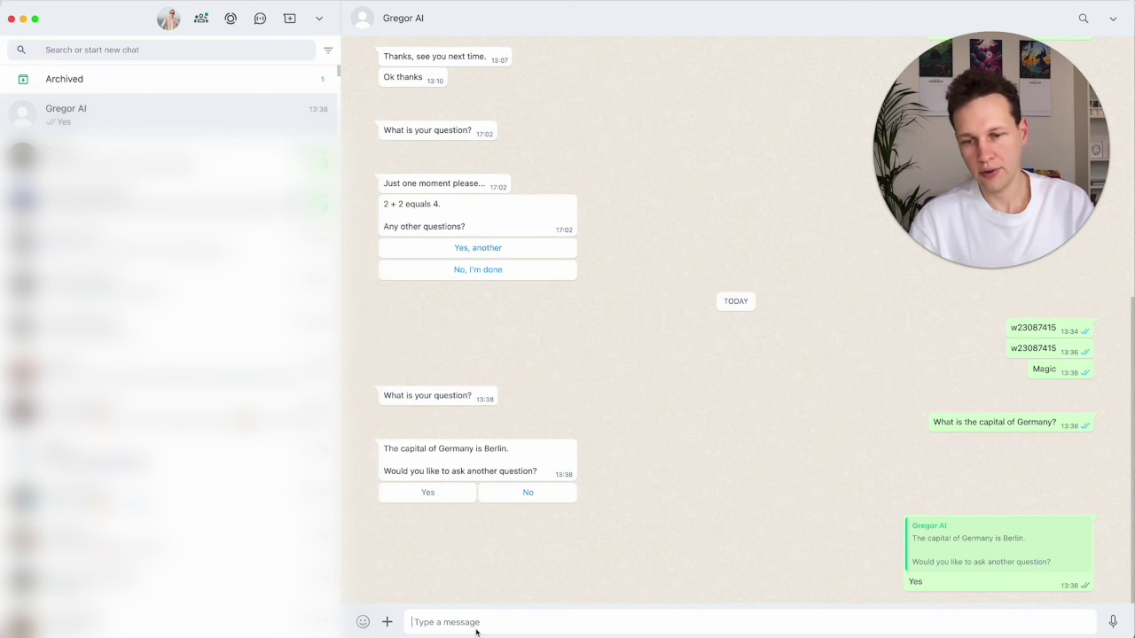
type("What is the co")
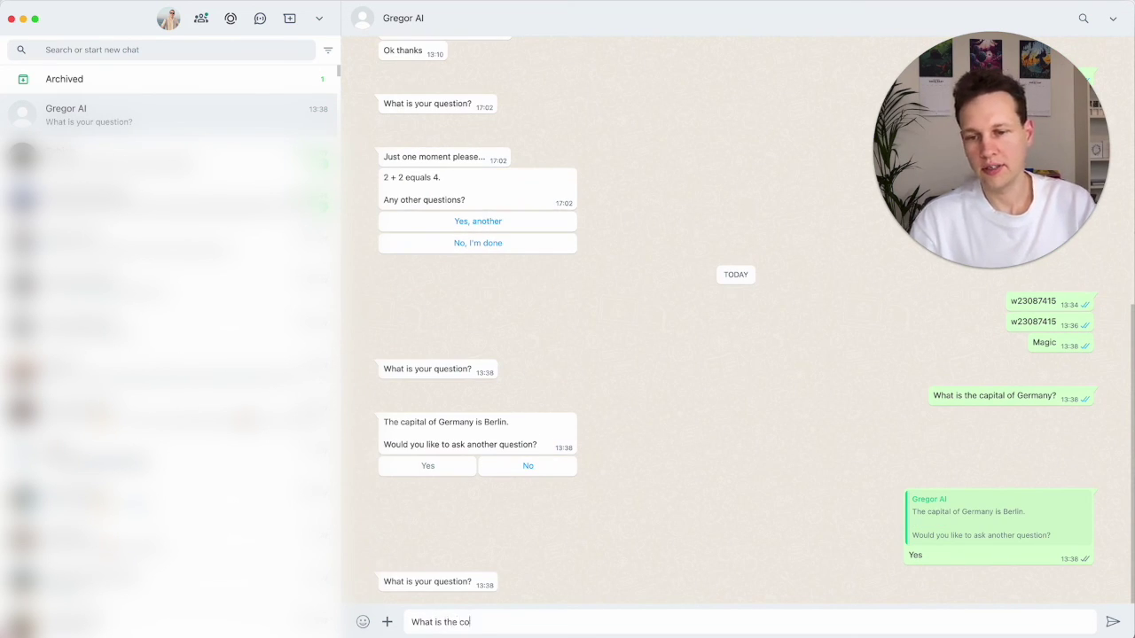
type("olest city of Germany?")
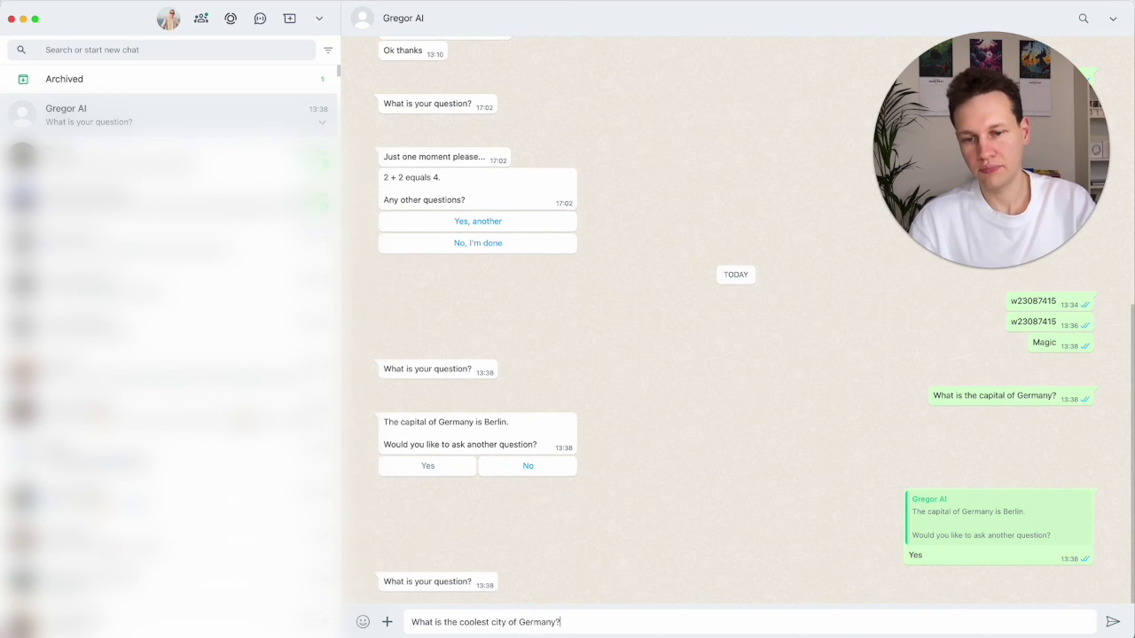
key("Return")
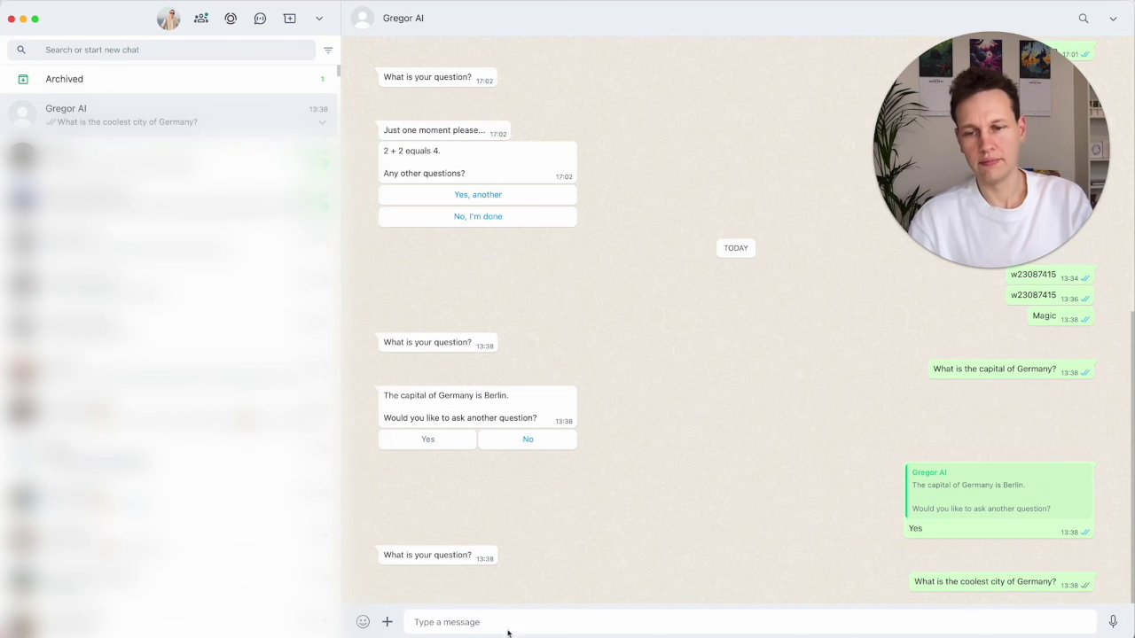